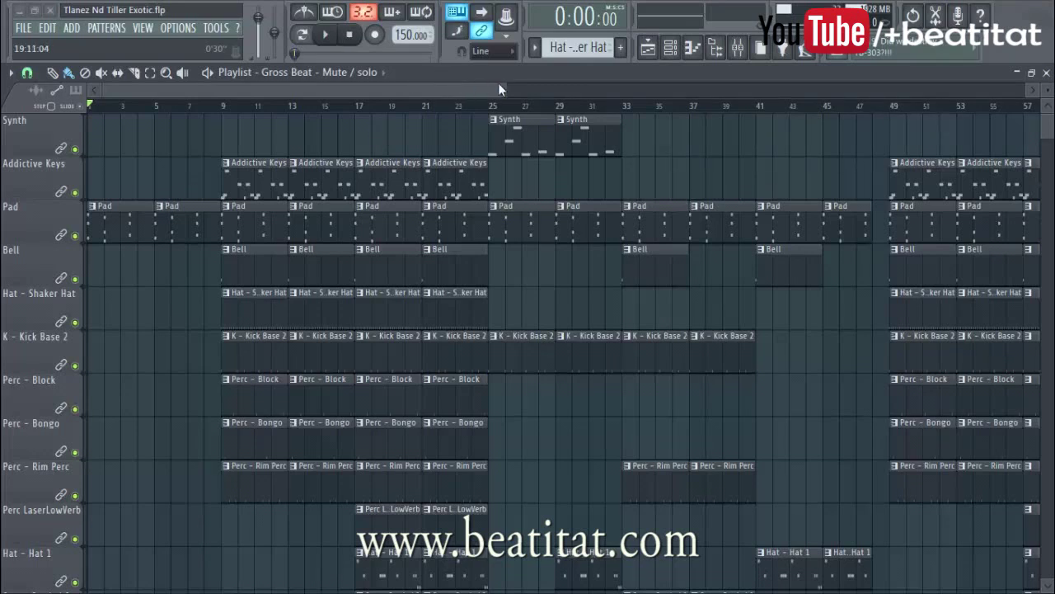
- Fit more of the song into the playlist view and look over the clip arrangement across all tracks
{"action": "left_click_drag", "start_coordinate": [498, 86], "coordinate": [536, 121]}
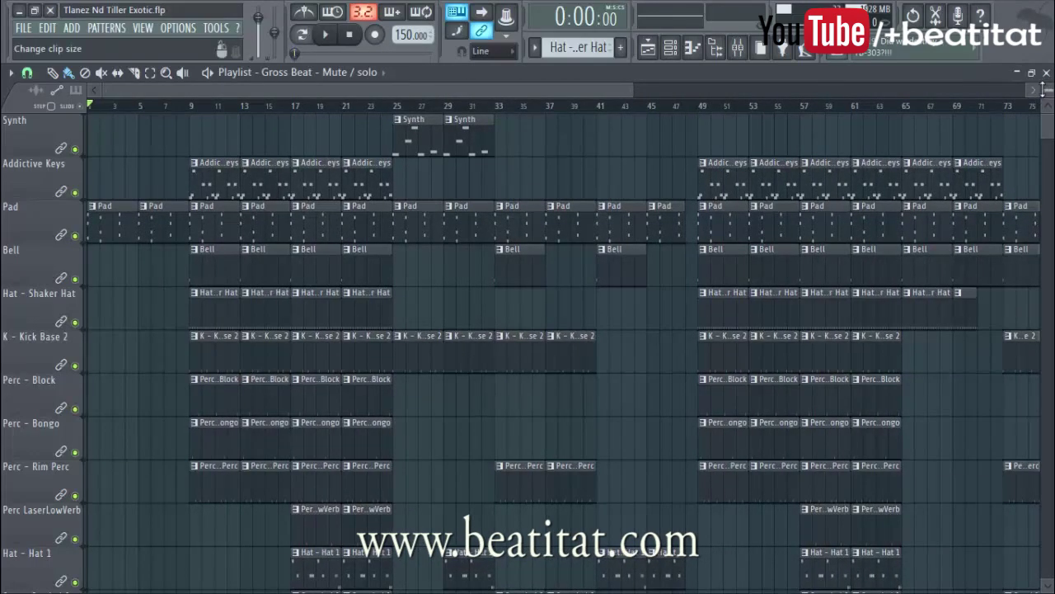
{"action": "scroll", "coordinate": [1044, 93], "scroll_direction": "down", "scroll_amount": 4}
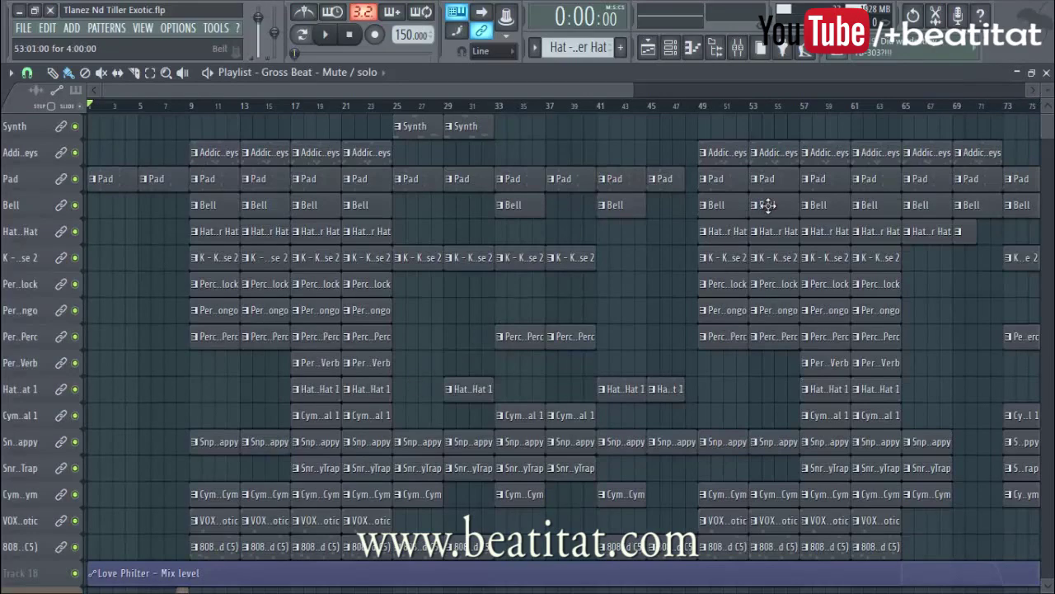
{"action": "scroll", "coordinate": [1042, 135], "scroll_direction": "down", "scroll_amount": 5}
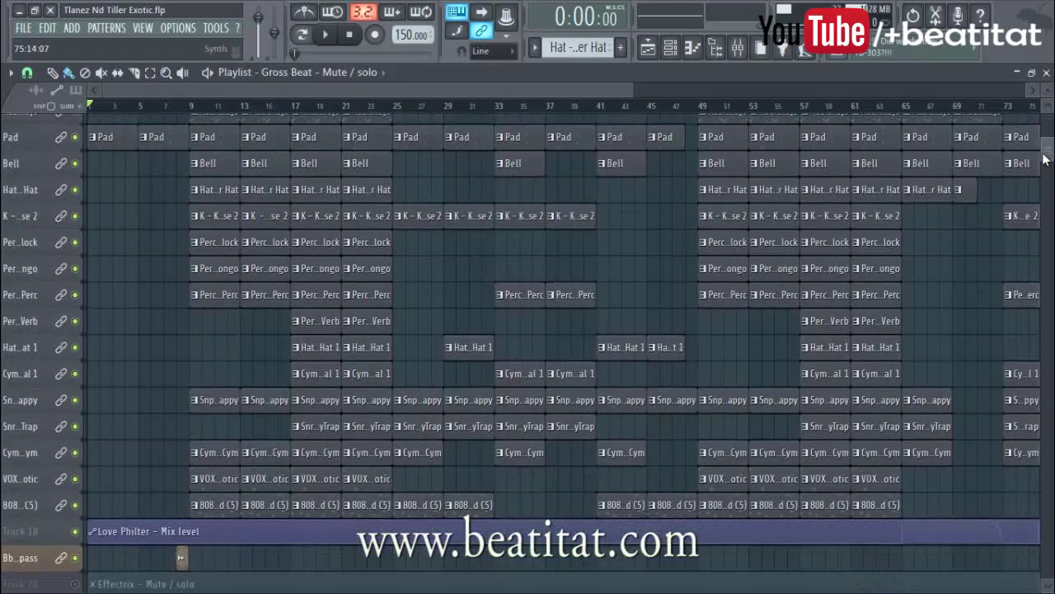
{"action": "scroll", "coordinate": [1038, 125], "scroll_direction": "up", "scroll_amount": 4}
{"action": "scroll", "coordinate": [1038, 125], "scroll_direction": "up", "scroll_amount": 1}
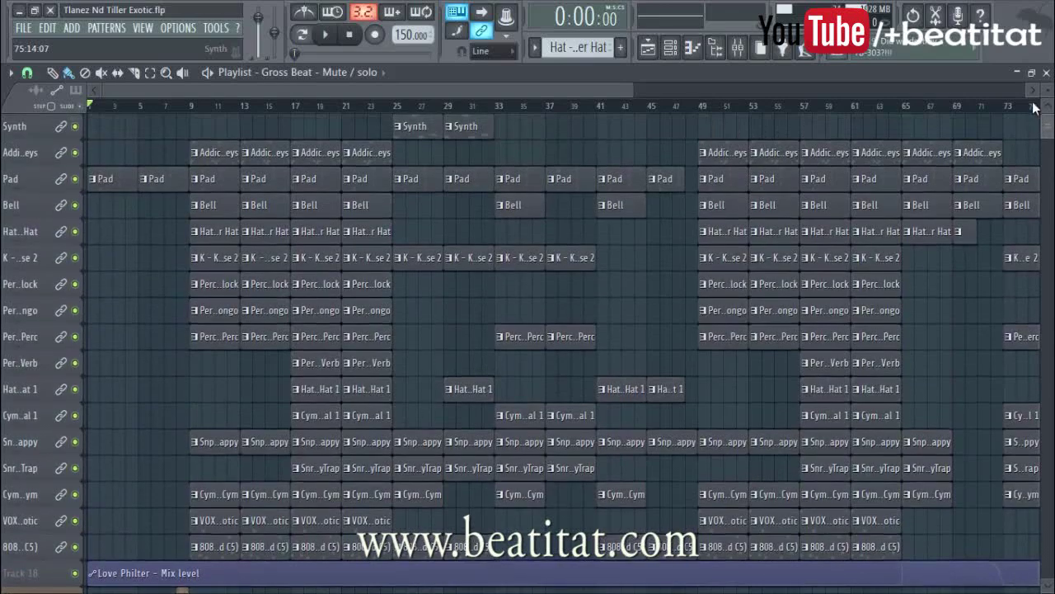
{"action": "left_click_drag", "start_coordinate": [635, 94], "coordinate": [685, 288]}
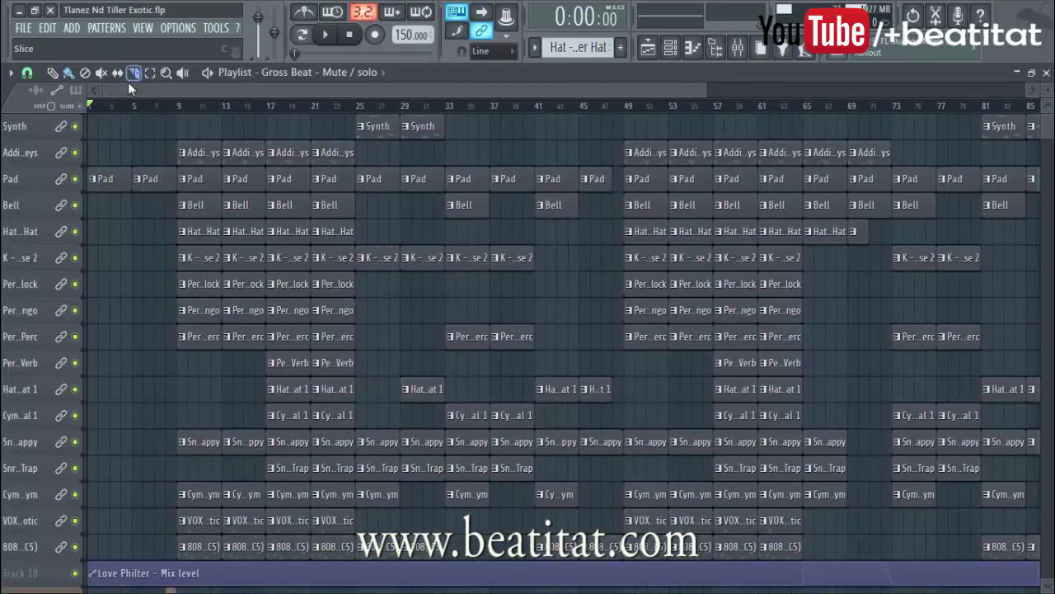
- Play the song from bar 5 and slightly lower the volume of the Hat - Hat 1 mixer track
{"action": "left_click", "coordinate": [132, 104]}
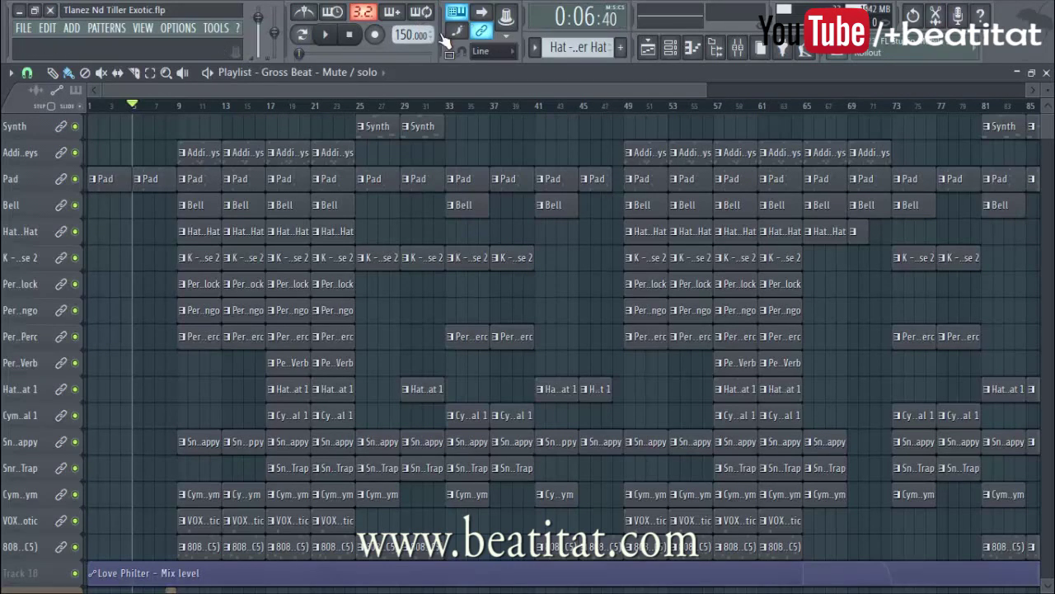
{"action": "left_click", "coordinate": [334, 37]}
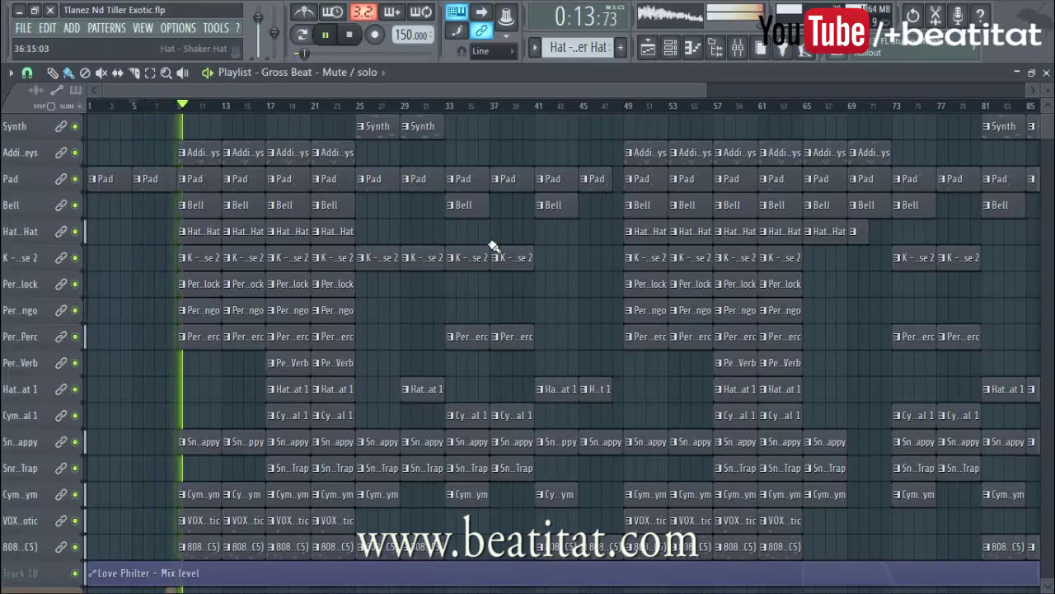
{"action": "left_click", "coordinate": [751, 52]}
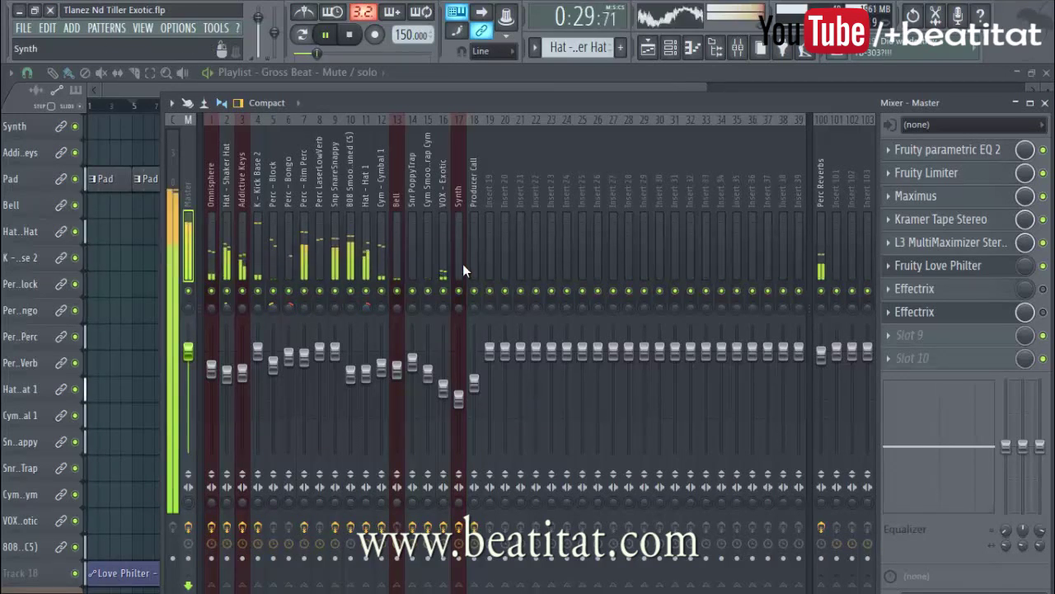
{"action": "left_click", "coordinate": [367, 265]}
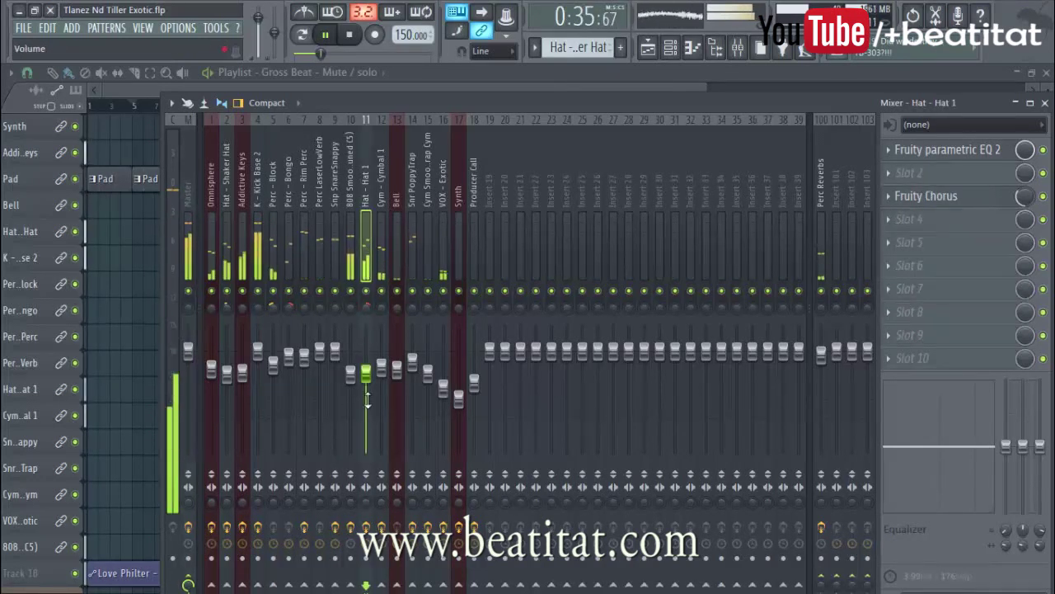
{"action": "scroll", "coordinate": [366, 393], "scroll_direction": "down", "scroll_amount": 3}
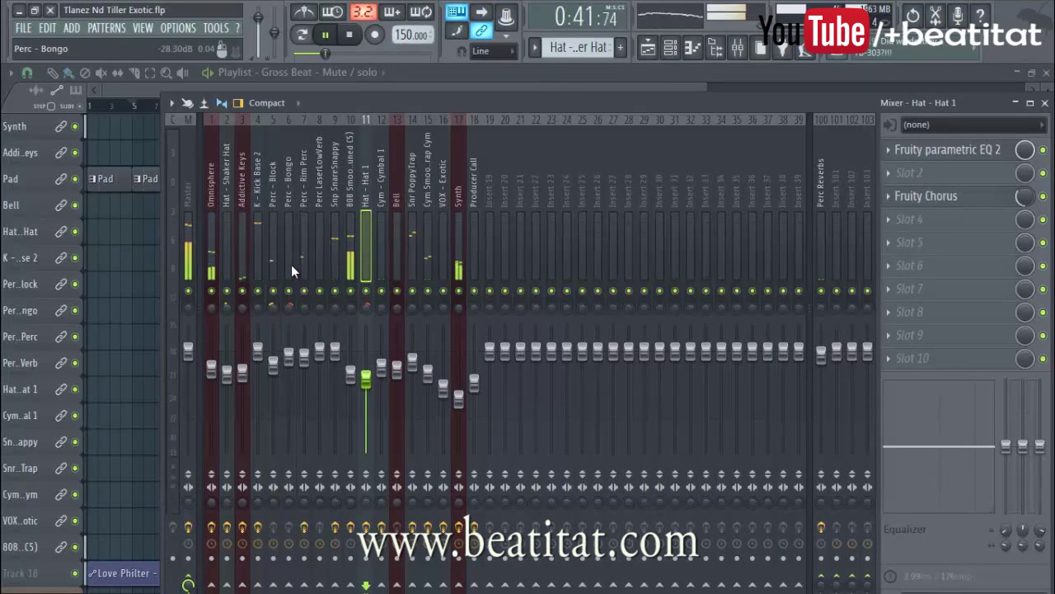
- Open the Fruity Reeverb 2 effect on the Snp SnareSnappy mixer track and stop playback
{"action": "left_click", "coordinate": [333, 260]}
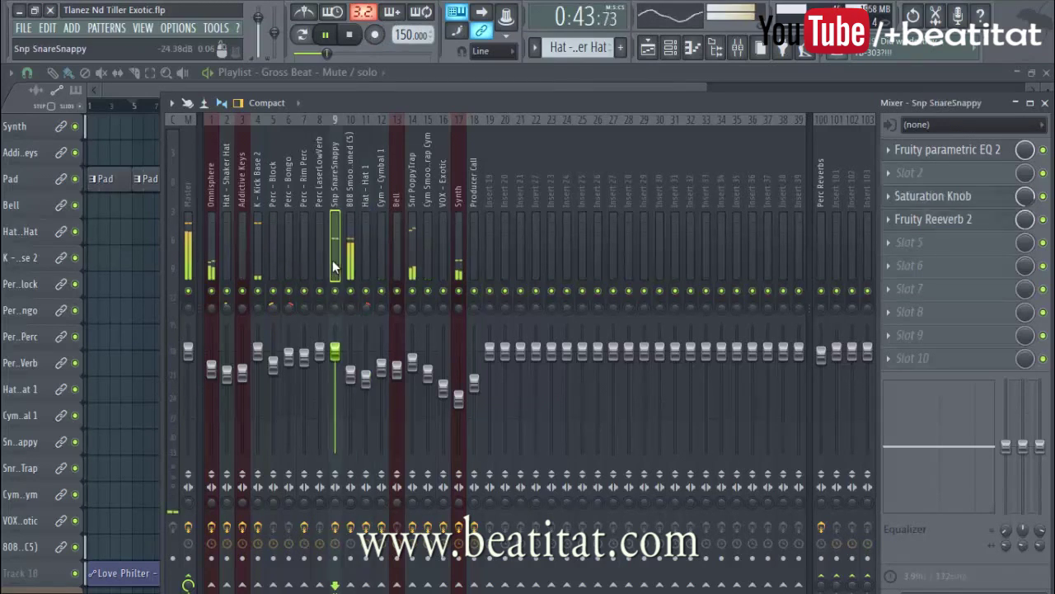
{"action": "left_click", "coordinate": [937, 221]}
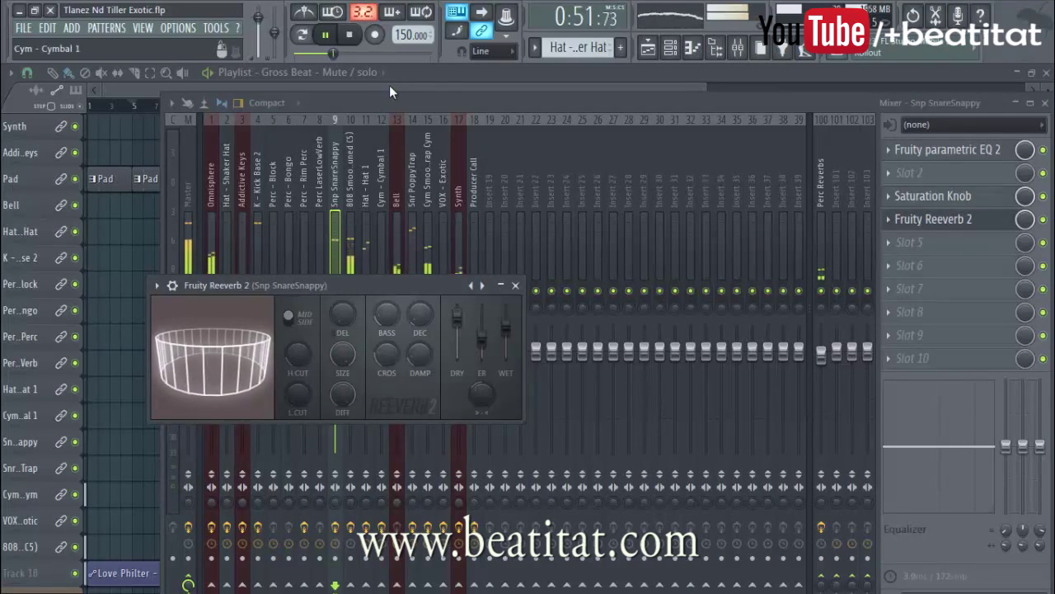
{"action": "left_click", "coordinate": [353, 42]}
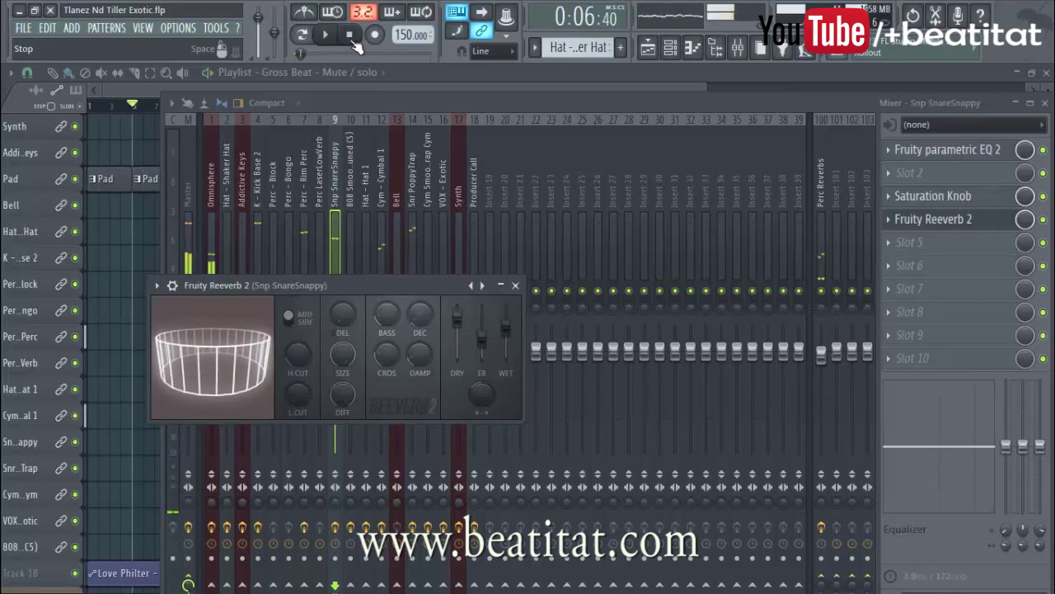
{"action": "left_click", "coordinate": [355, 43]}
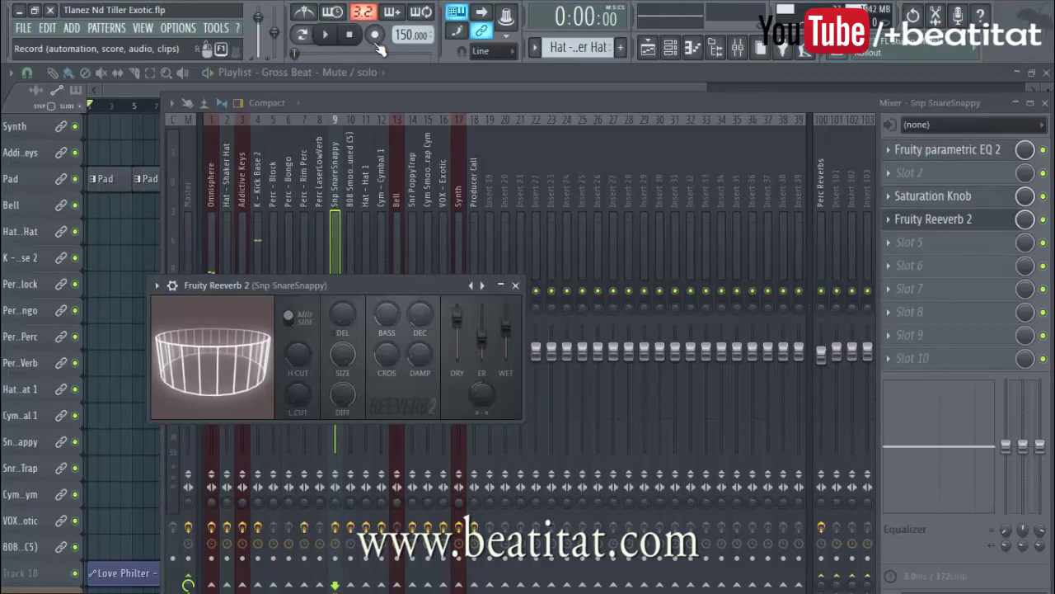
{"action": "left_click", "coordinate": [334, 217]}
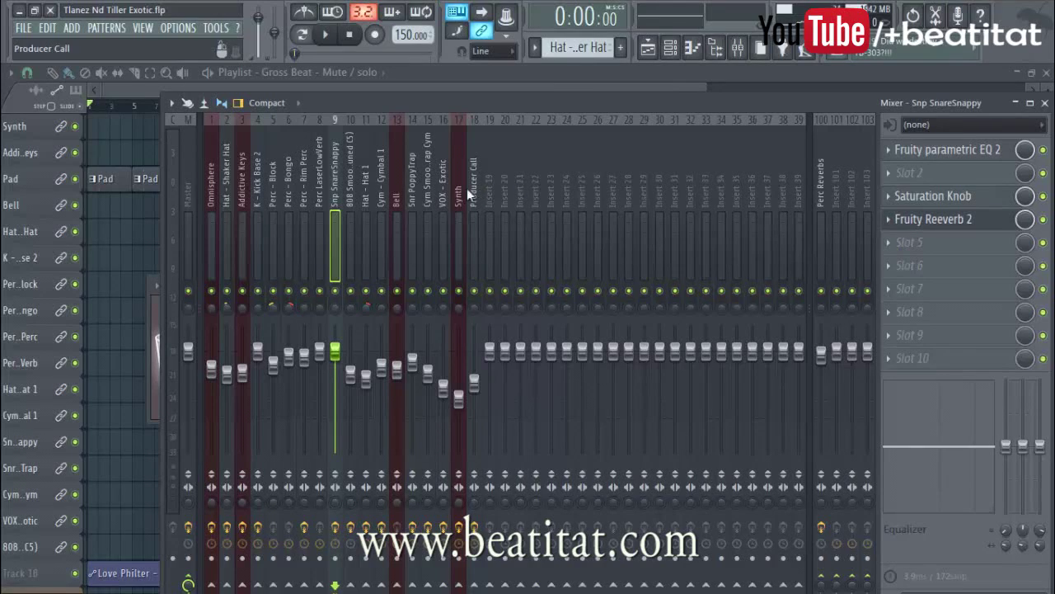
{"action": "left_click", "coordinate": [948, 221]}
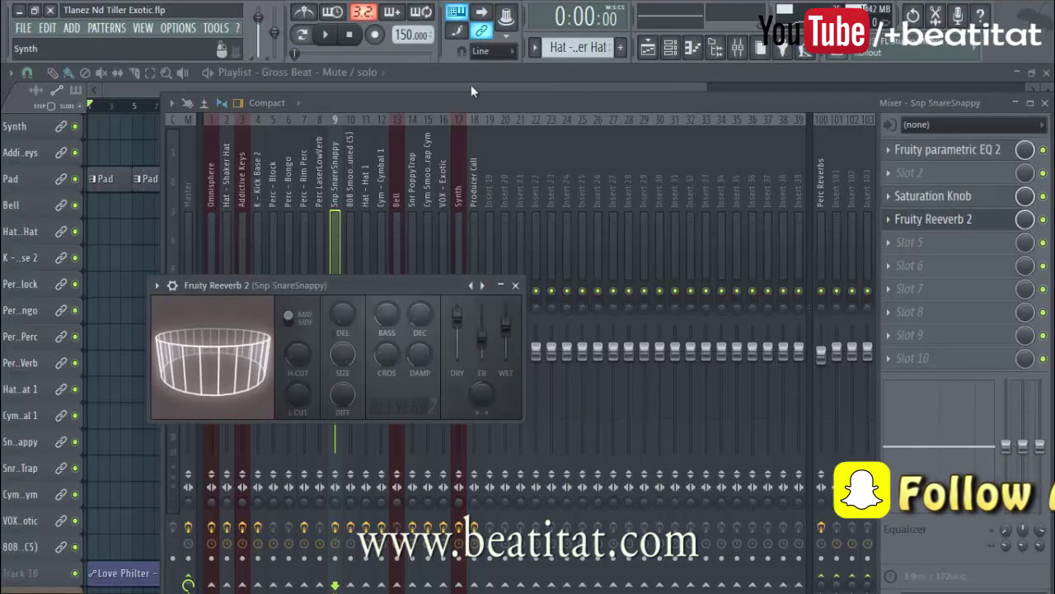
- Play the song from bar 25, check the track levels in the mixer, and stop playback
{"action": "left_click", "coordinate": [476, 71]}
{"action": "left_click", "coordinate": [360, 106]}
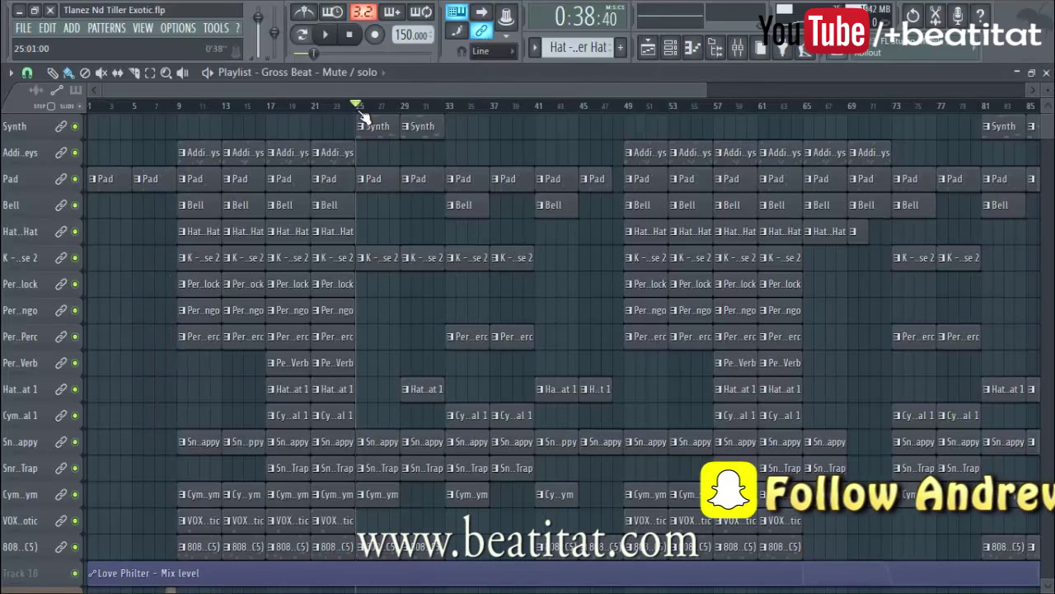
{"action": "key", "text": "space"}
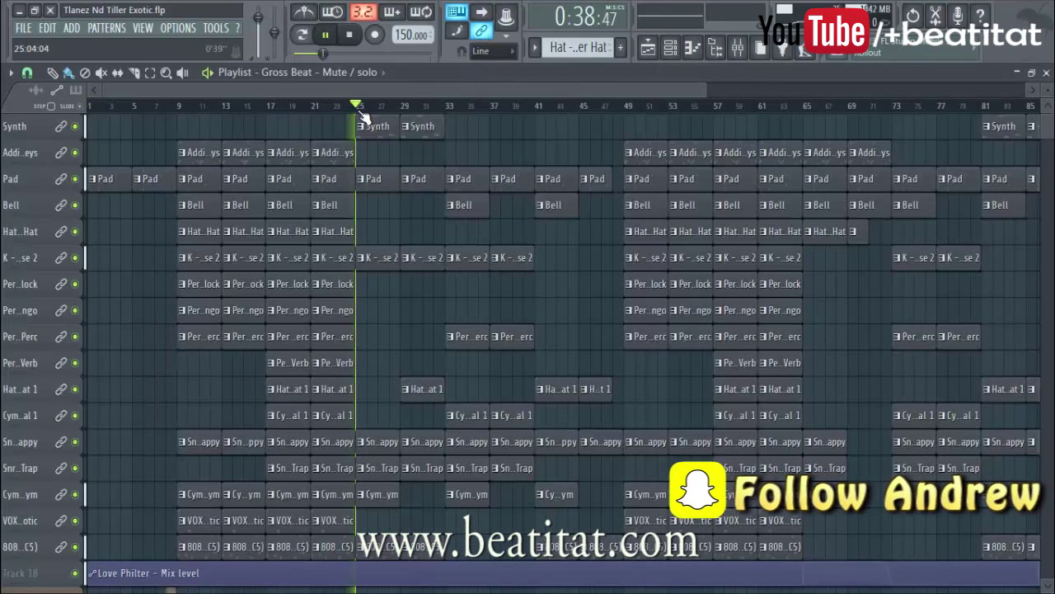
{"action": "left_click", "coordinate": [716, 47]}
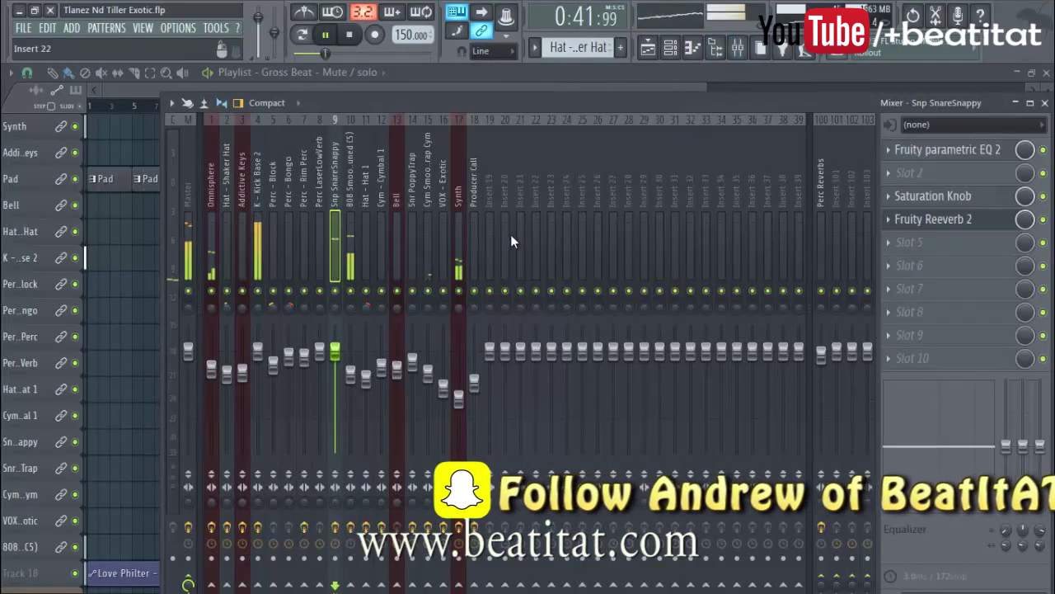
{"action": "key", "text": "space"}
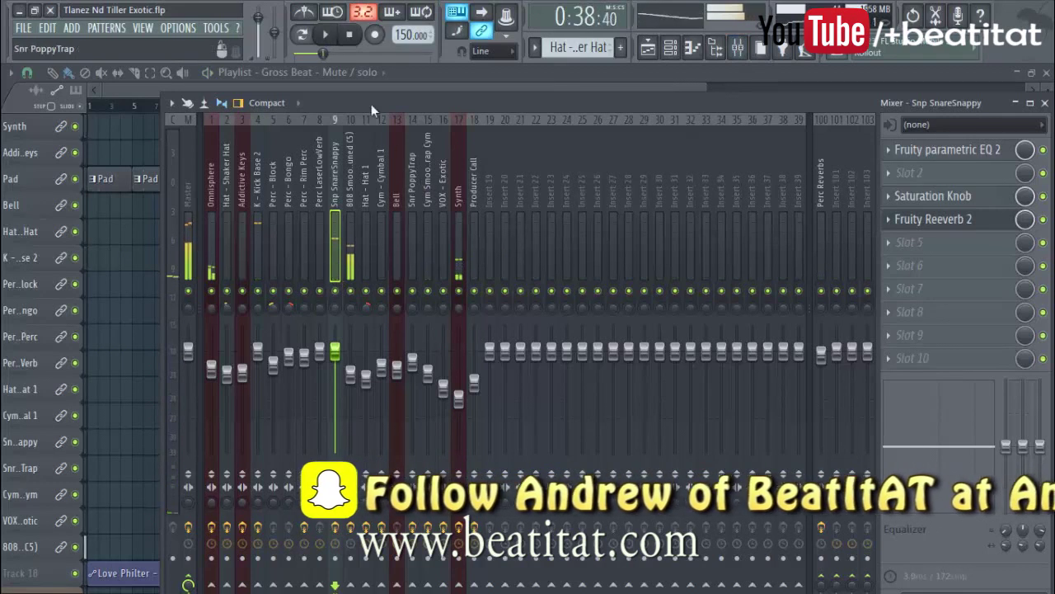
{"action": "left_click", "coordinate": [350, 37]}
- Solo the Snp SnareSnappy mixer track
{"action": "right_click", "coordinate": [340, 212]}
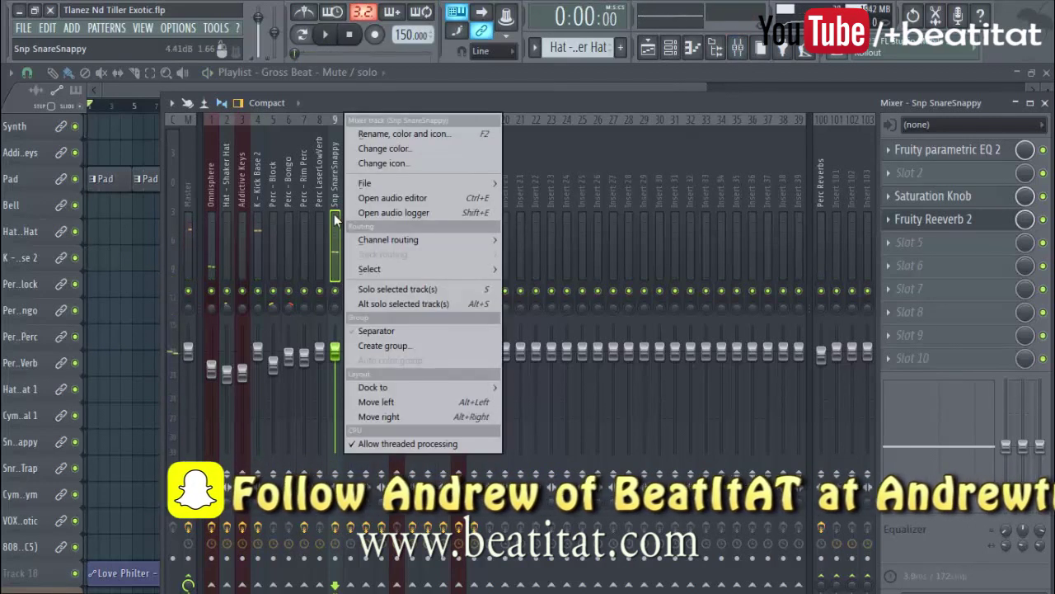
{"action": "left_click", "coordinate": [340, 213]}
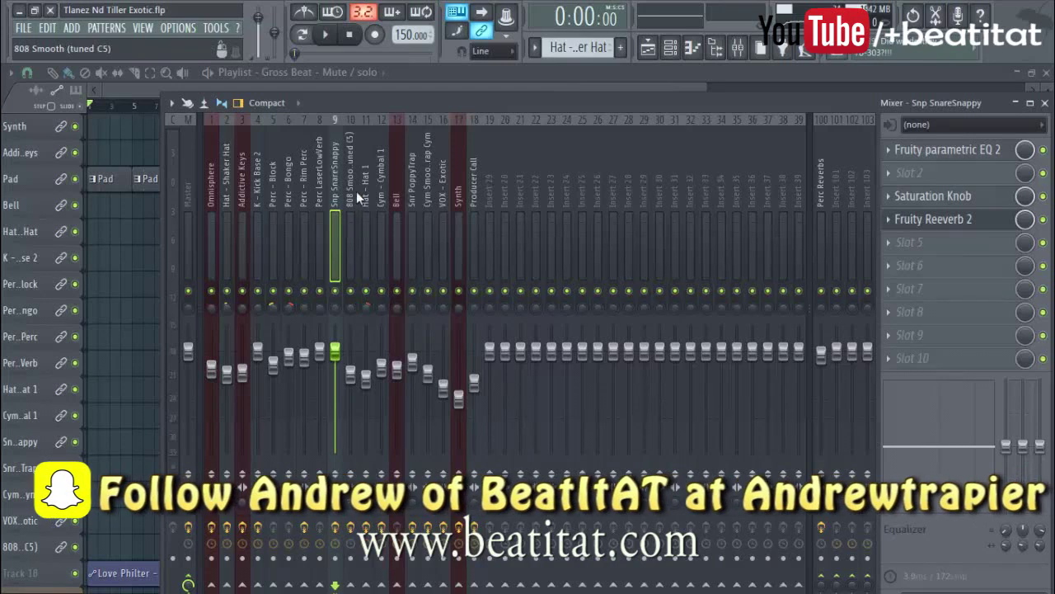
{"action": "right_click", "coordinate": [335, 291]}
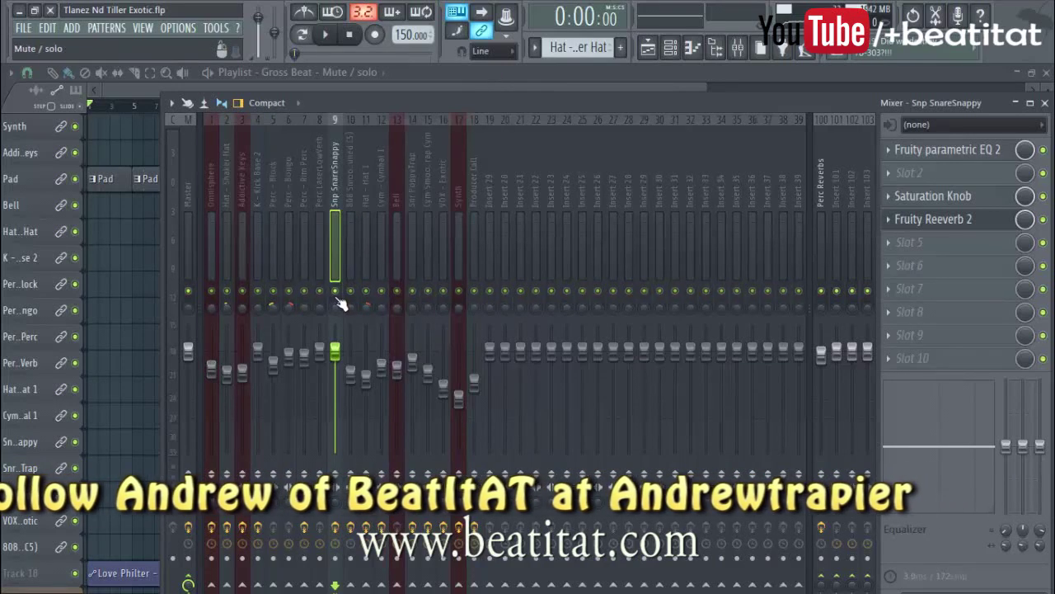
- Listen to the soloed snare from bar 25 of the playlist and return to the mixer
{"action": "left_click", "coordinate": [567, 84]}
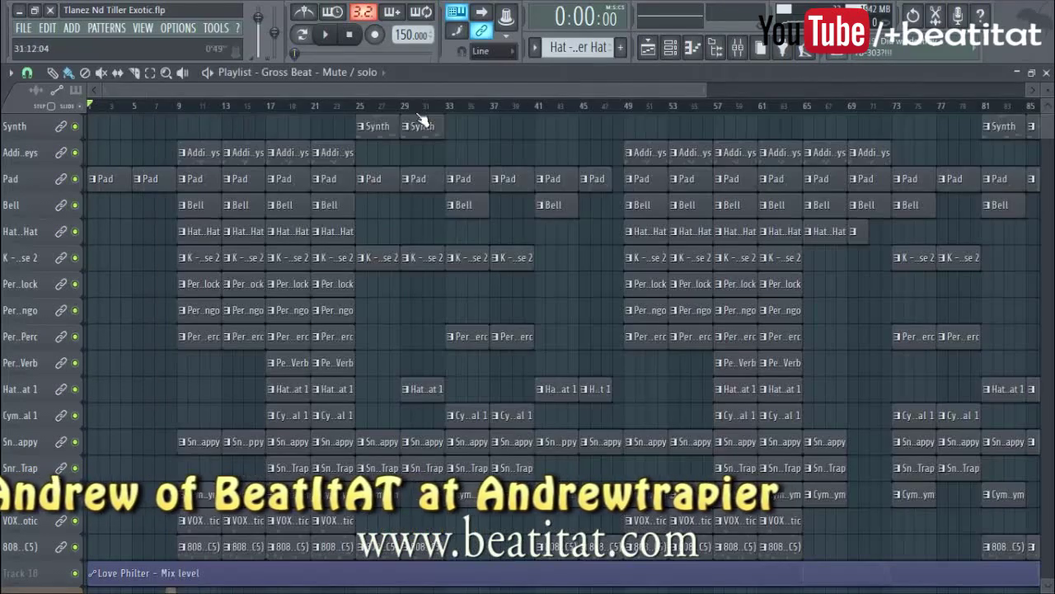
{"action": "left_click", "coordinate": [364, 106]}
{"action": "key", "text": "space"}
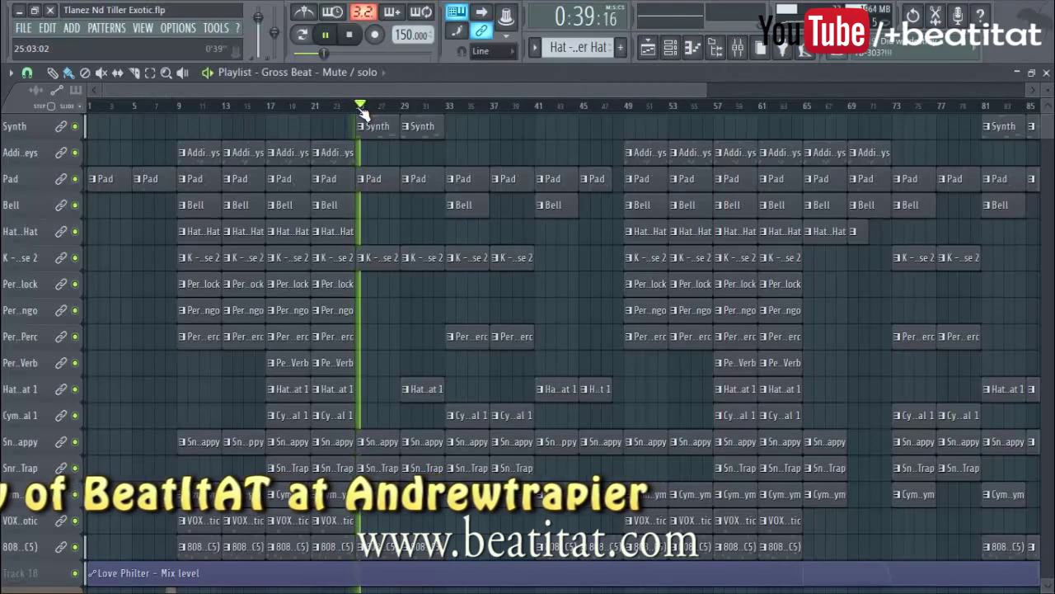
{"action": "left_click", "coordinate": [738, 47]}
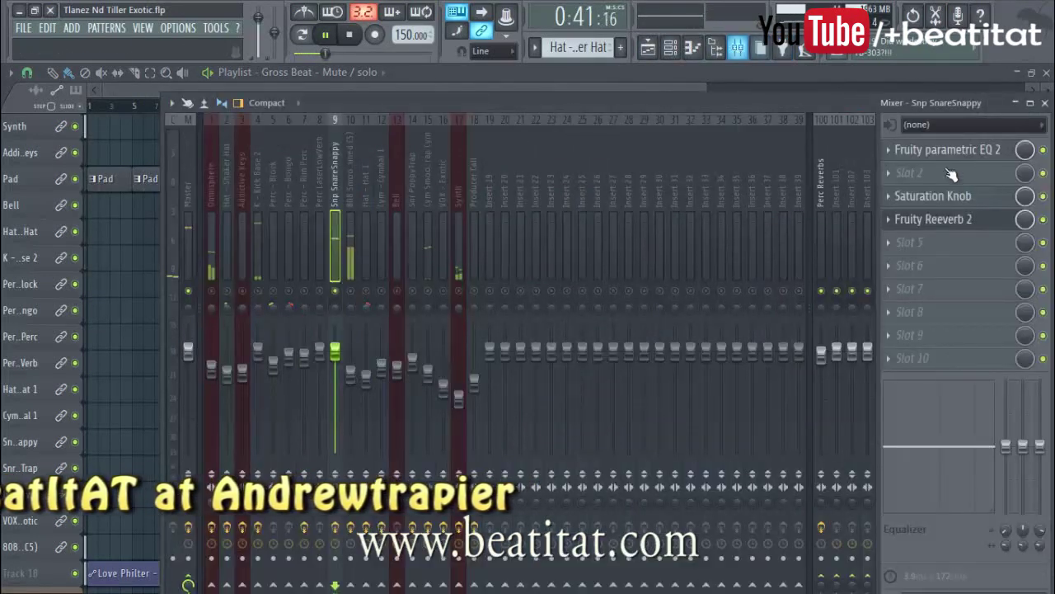
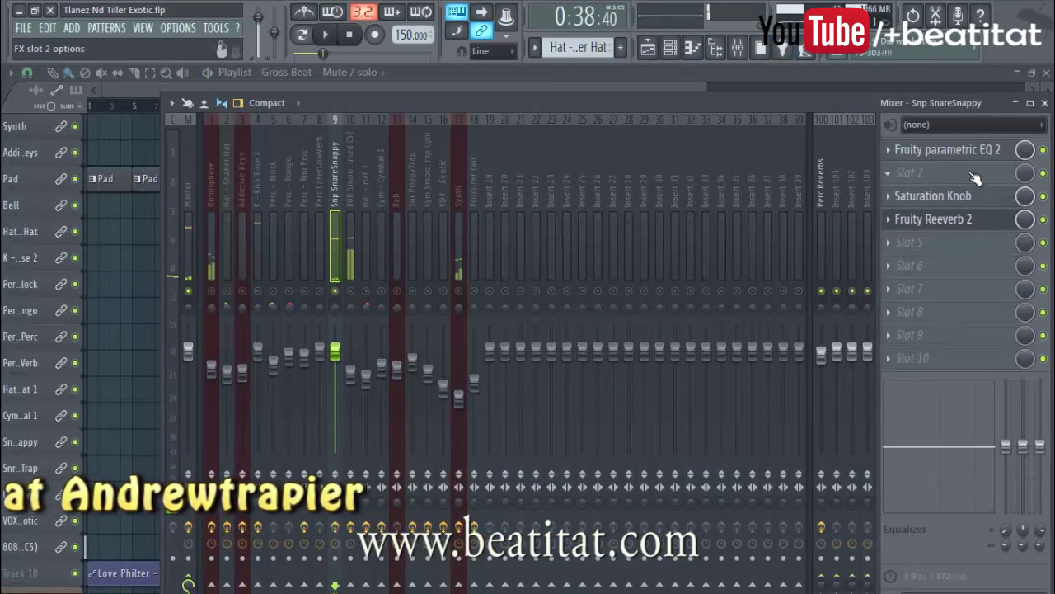
- Inspect the snare track's Fruity parametric EQ 2, Saturation Knob and Fruity Reeverb 2 settings in turn
{"action": "left_click", "coordinate": [973, 162]}
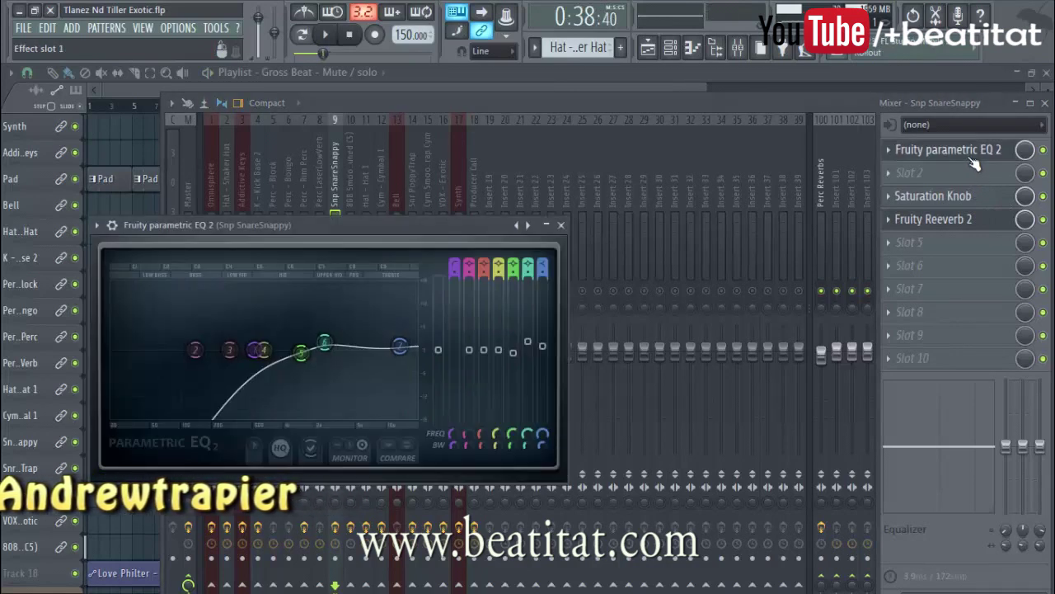
{"action": "left_click", "coordinate": [945, 200]}
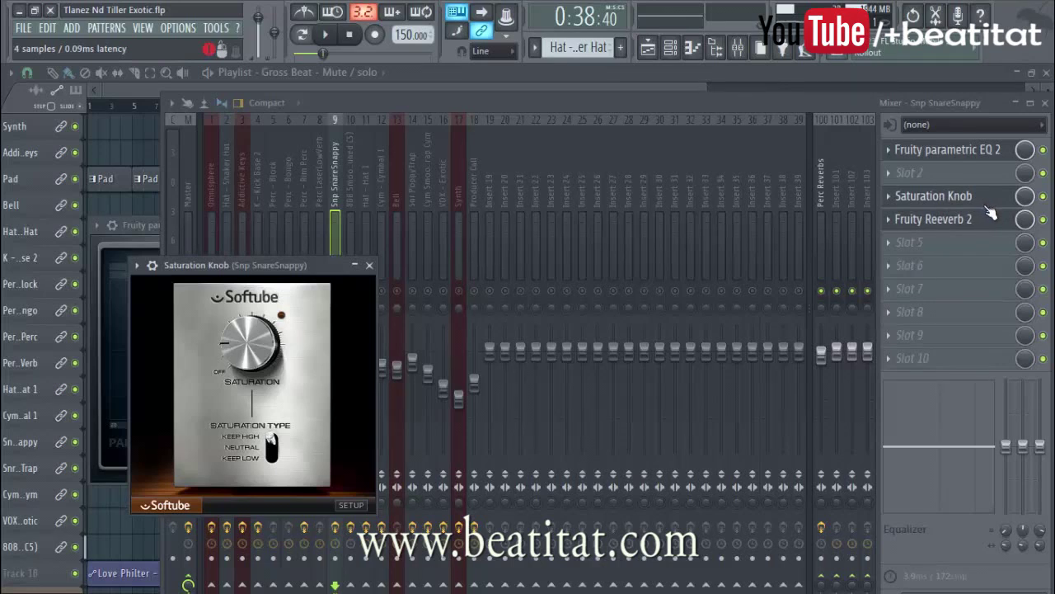
{"action": "left_click", "coordinate": [974, 219]}
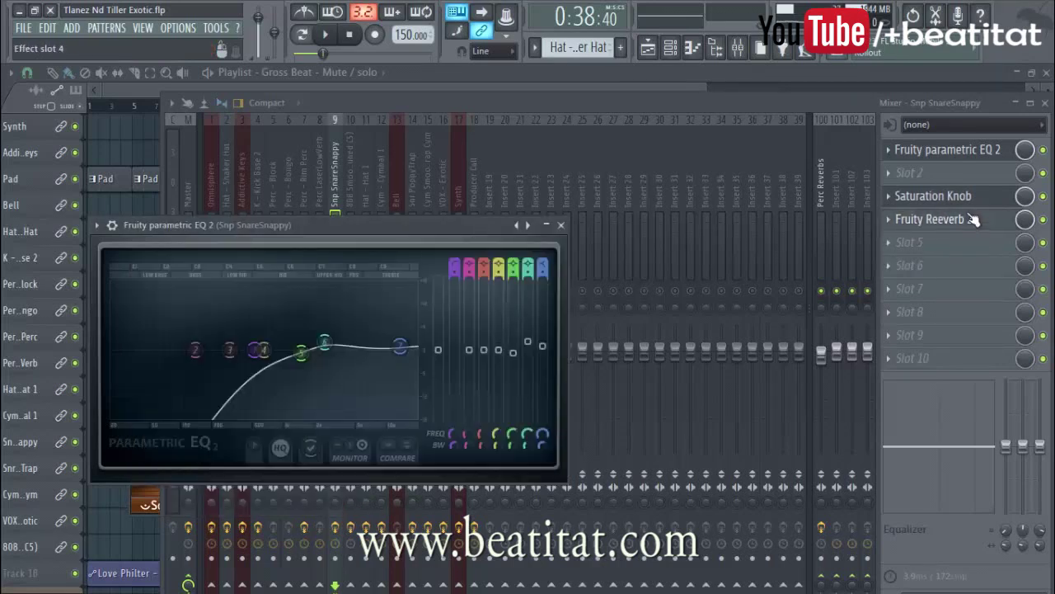
{"action": "left_click", "coordinate": [940, 219]}
{"action": "left_click", "coordinate": [912, 220]}
{"action": "left_click", "coordinate": [911, 220]}
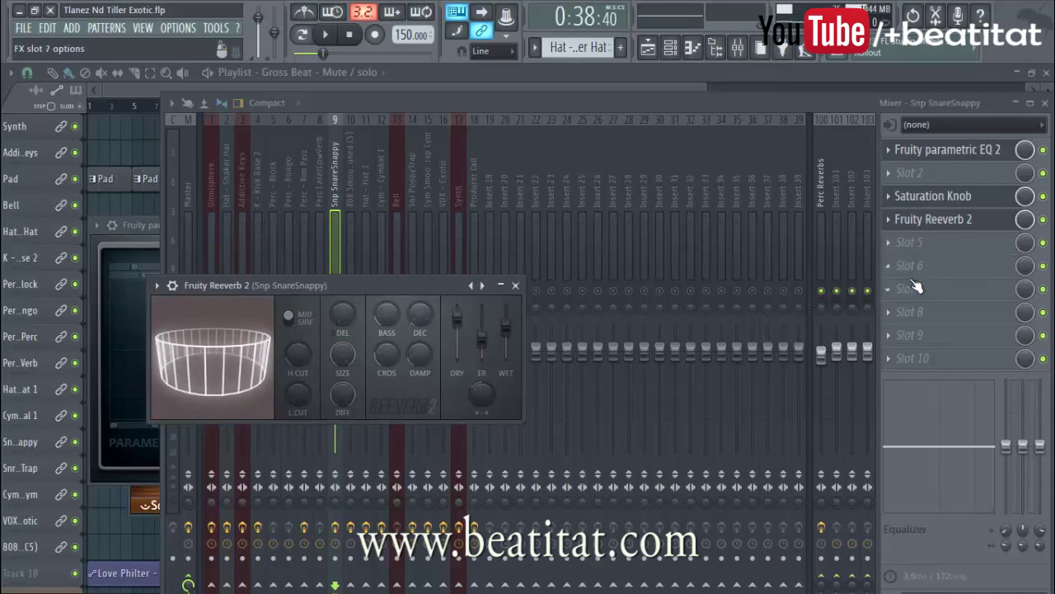
- Look through the effect plugins available for the snare track's empty slots 6 and 5 without loading any
{"action": "left_click", "coordinate": [939, 264]}
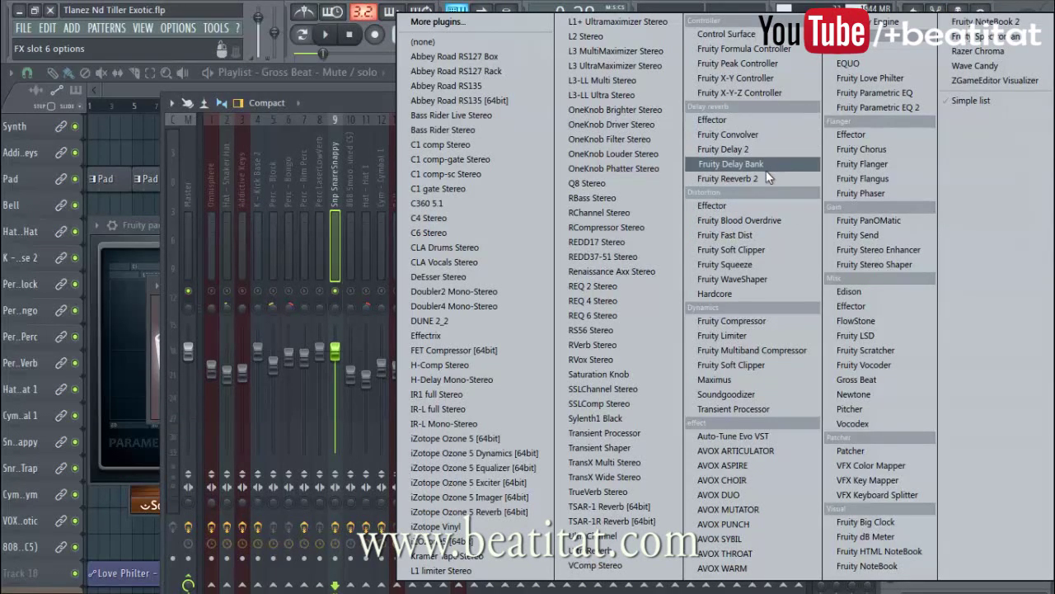
{"action": "left_click", "coordinate": [389, 101]}
{"action": "left_click", "coordinate": [954, 241]}
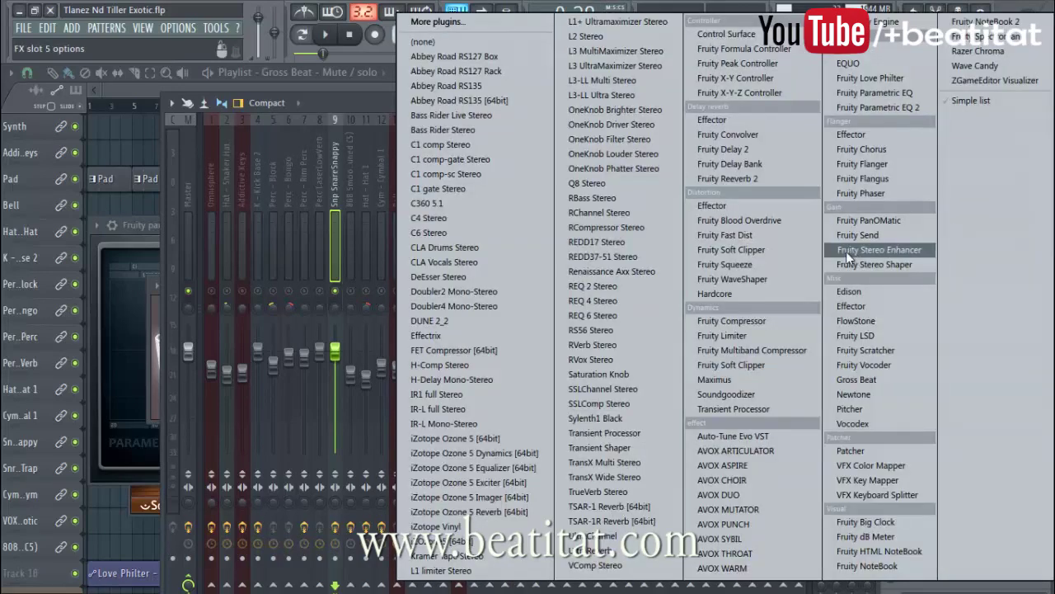
{"action": "left_click", "coordinate": [321, 103]}
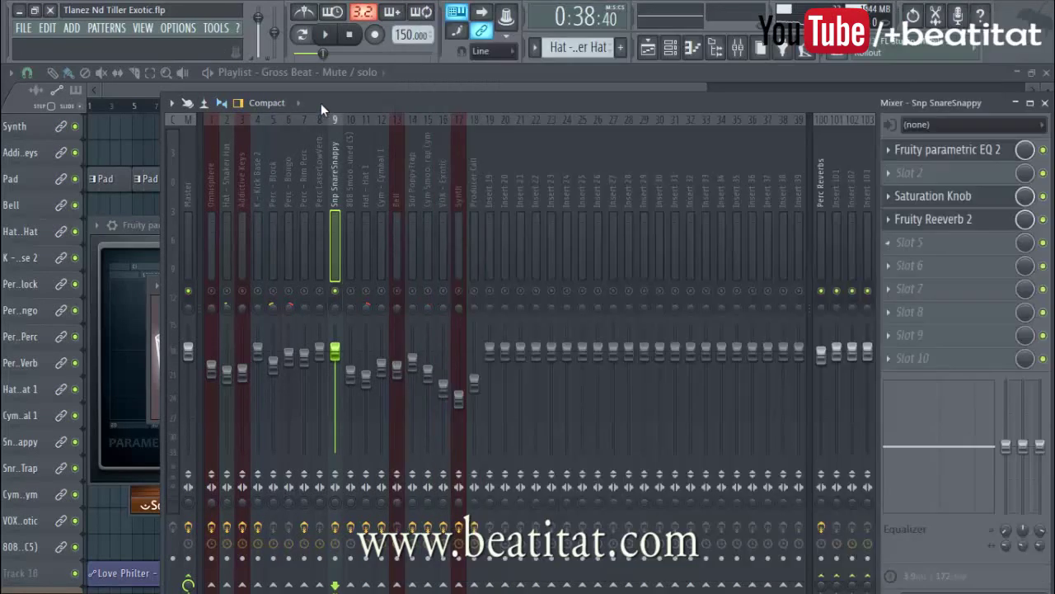
- Open the snare's Fruity Reeverb 2 and compare its side and mid modes by ear, leaving it in mid
{"action": "left_click", "coordinate": [973, 219]}
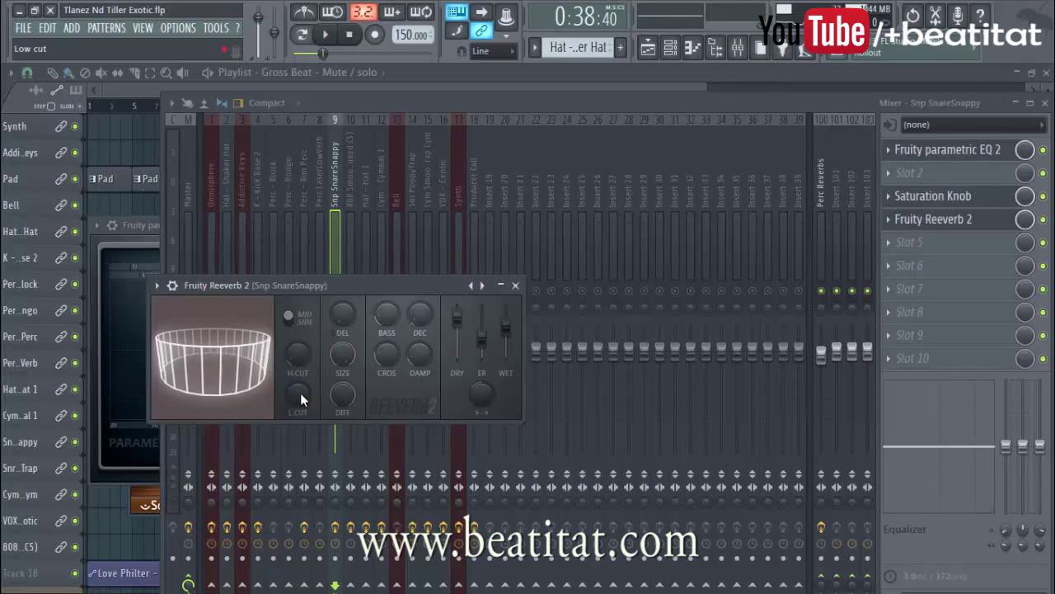
{"action": "left_click", "coordinate": [299, 328]}
{"action": "key", "text": "space"}
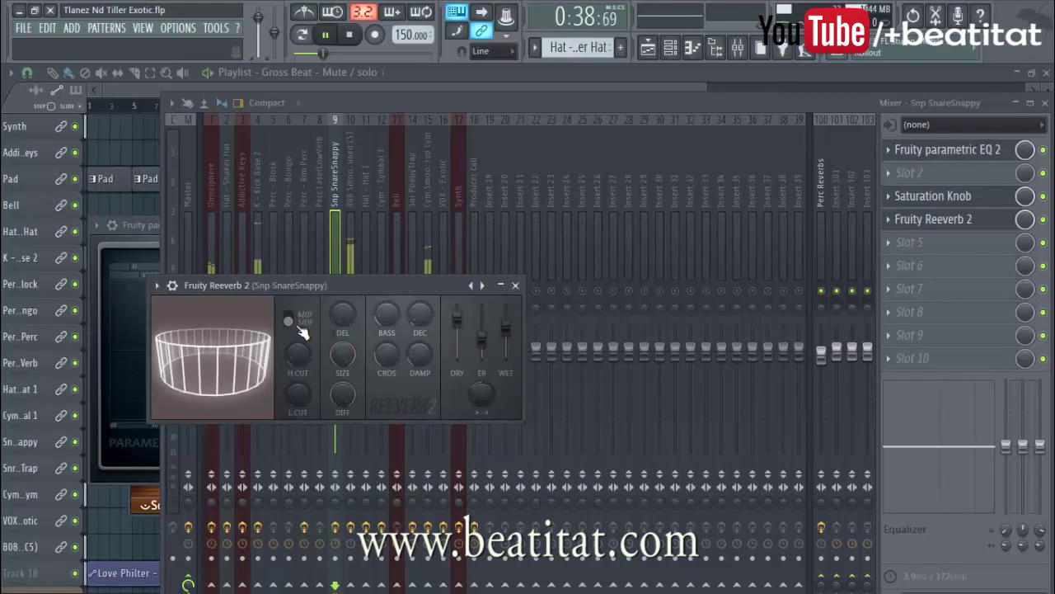
{"action": "left_click", "coordinate": [299, 326]}
{"action": "key", "text": "space"}
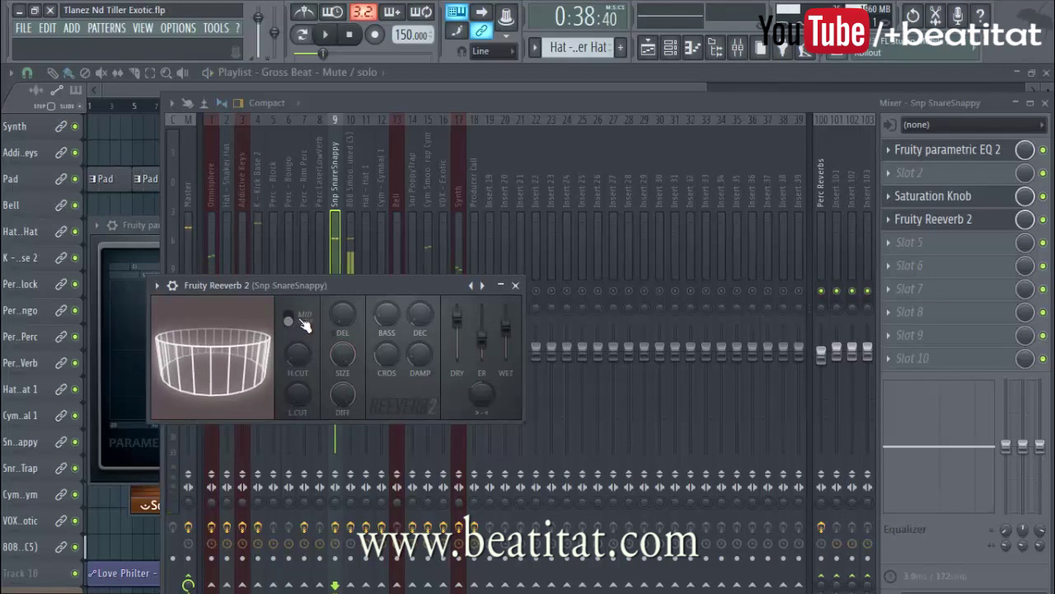
{"action": "key", "text": "space"}
{"action": "key", "text": "space"}
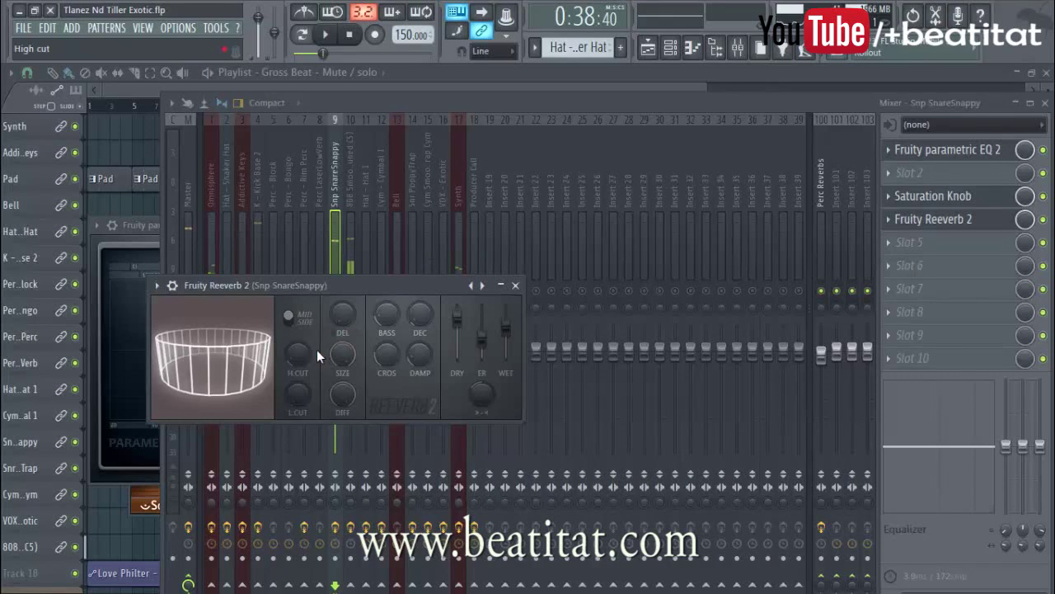
- Audition the snare with the reverb's high cut turned down and turned back up
{"action": "left_click_drag", "start_coordinate": [296, 354], "coordinate": [296, 389]}
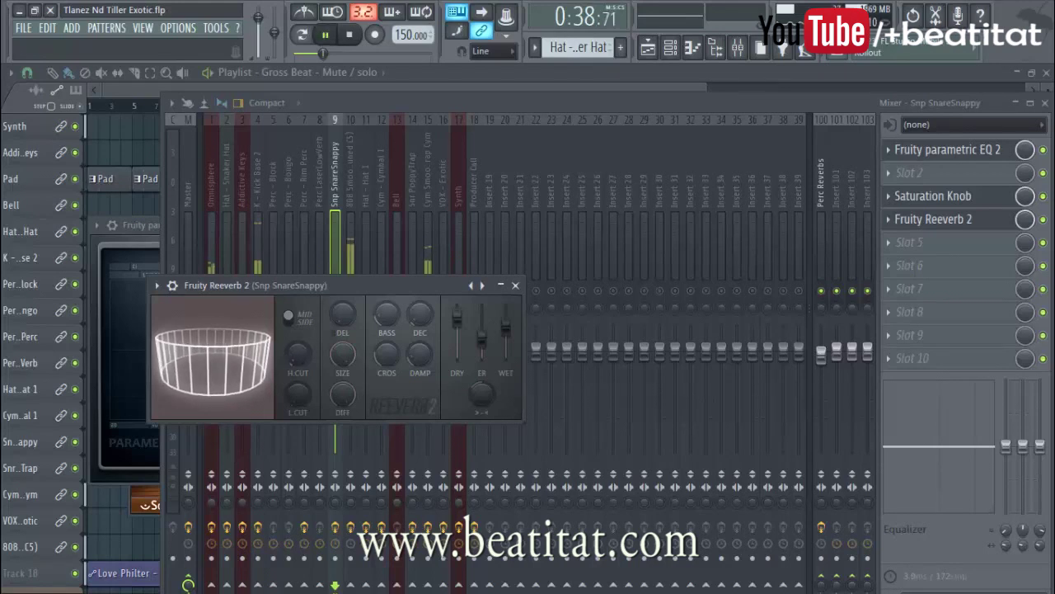
{"action": "key", "text": "space"}
{"action": "left_click_drag", "start_coordinate": [296, 390], "coordinate": [296, 352]}
{"action": "key", "text": "space"}
{"action": "key", "text": "space"}
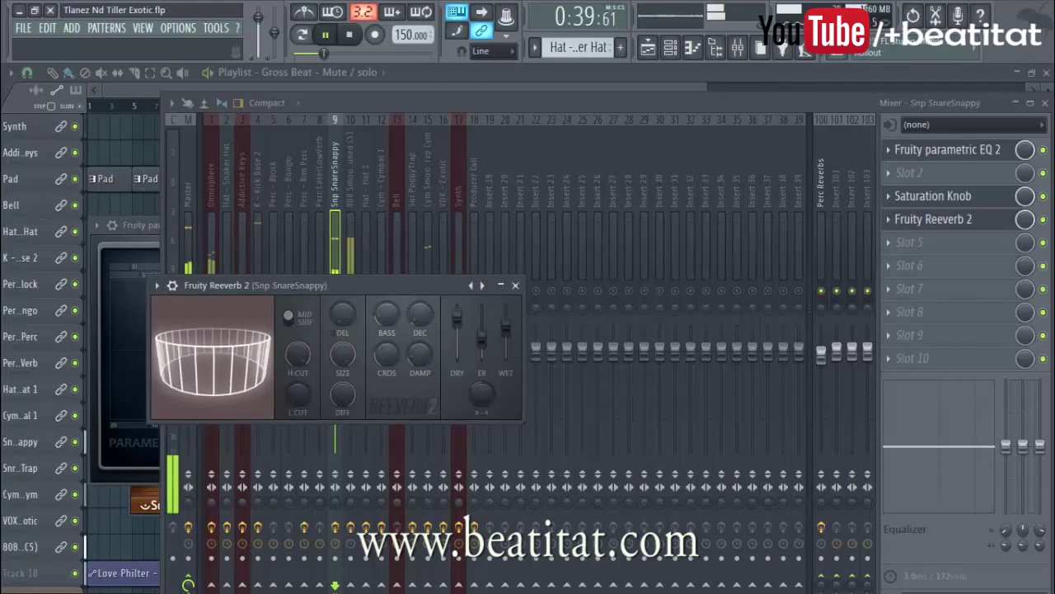
{"action": "key", "text": "space"}
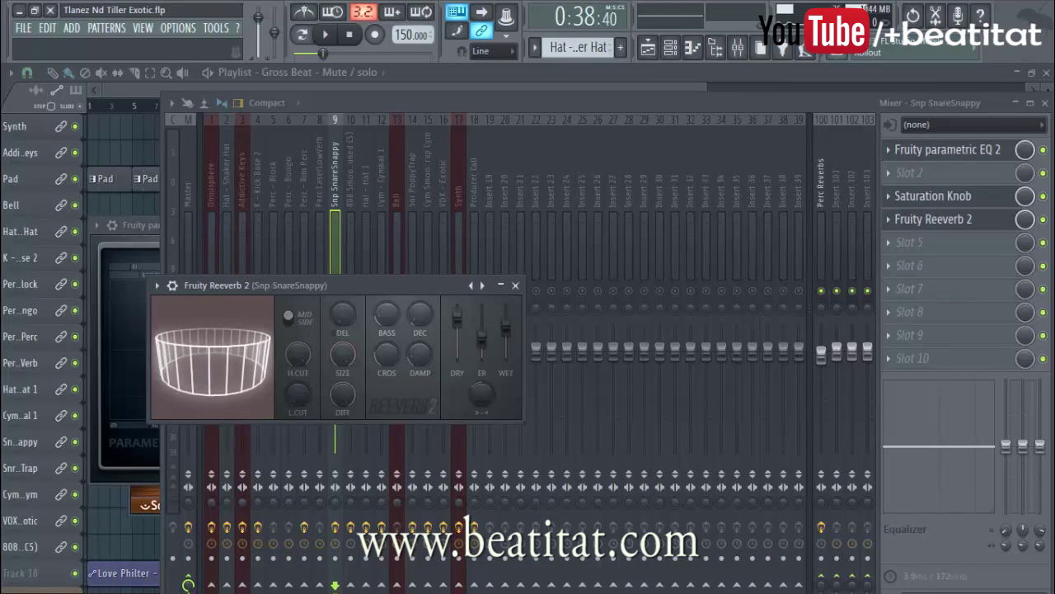
{"action": "key", "text": "space"}
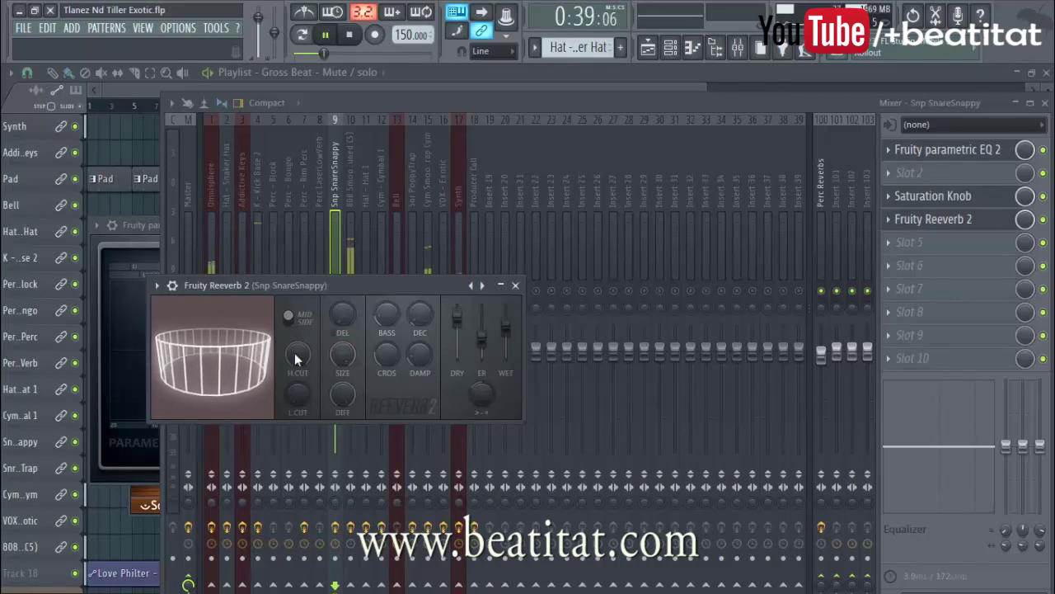
{"action": "key", "text": "space"}
- Lower the reverb's high cut again and replay the snare several times
{"action": "left_click_drag", "start_coordinate": [290, 367], "coordinate": [290, 396]}
{"action": "key", "text": "space"}
{"action": "key", "text": "space"}
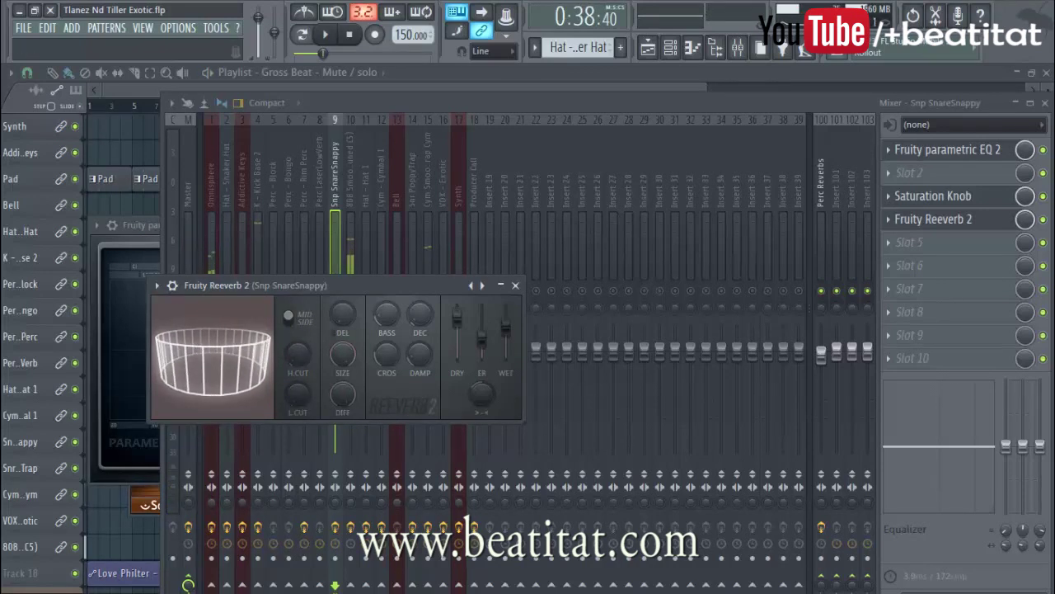
{"action": "key", "text": "space"}
{"action": "key", "text": "space"}
{"action": "key", "text": "space"}
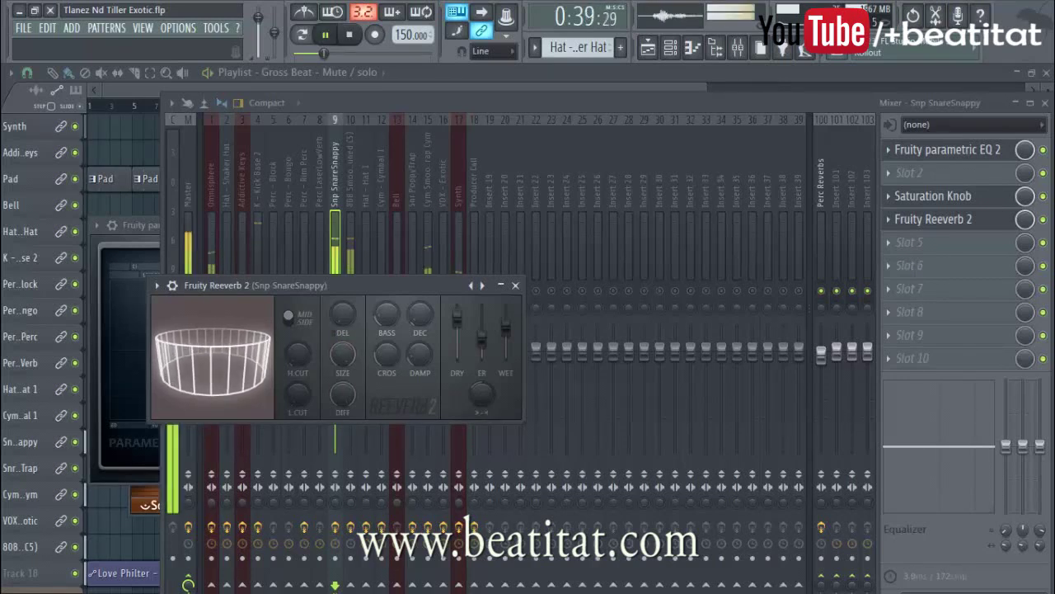
{"action": "key", "text": "space"}
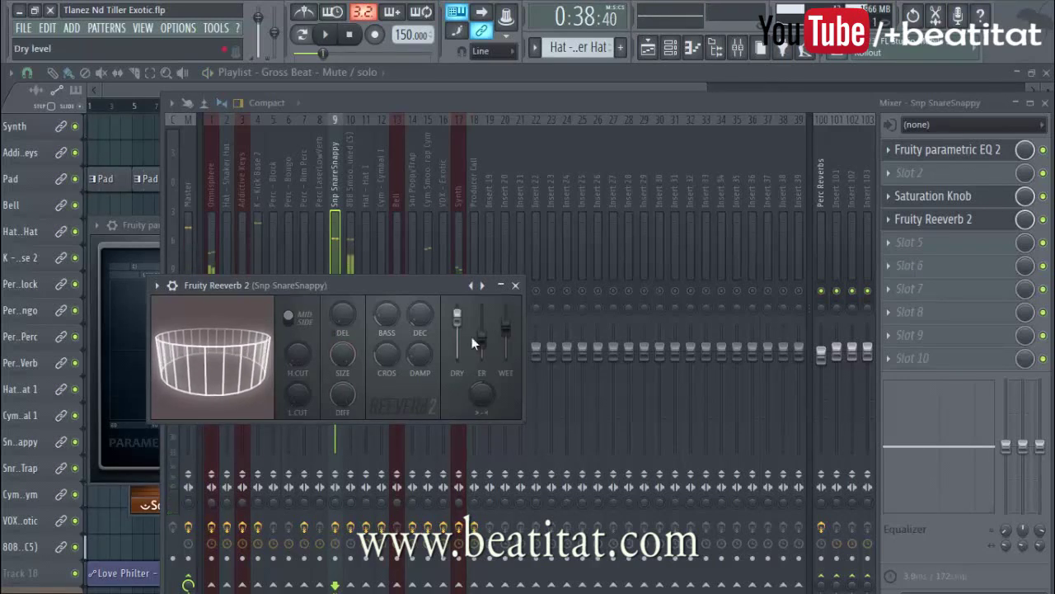
- Raise the reverb's low cut and listen to the snare in the beat
{"action": "scroll", "coordinate": [300, 404], "scroll_direction": "up", "scroll_amount": 3}
{"action": "key", "text": "space"}
{"action": "left_click_drag", "start_coordinate": [300, 406], "coordinate": [300, 381]}
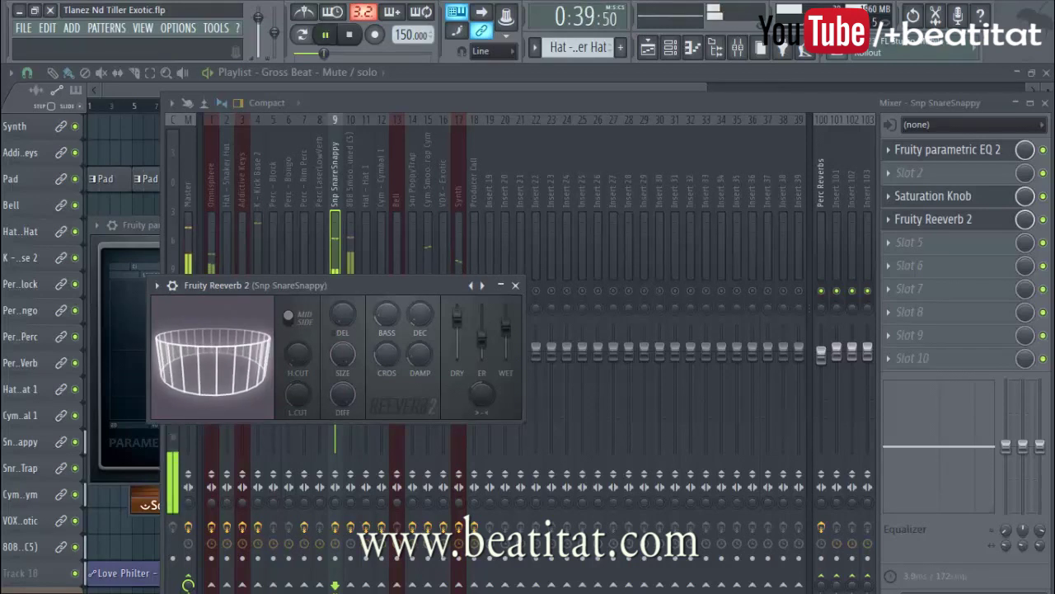
{"action": "key", "text": "space"}
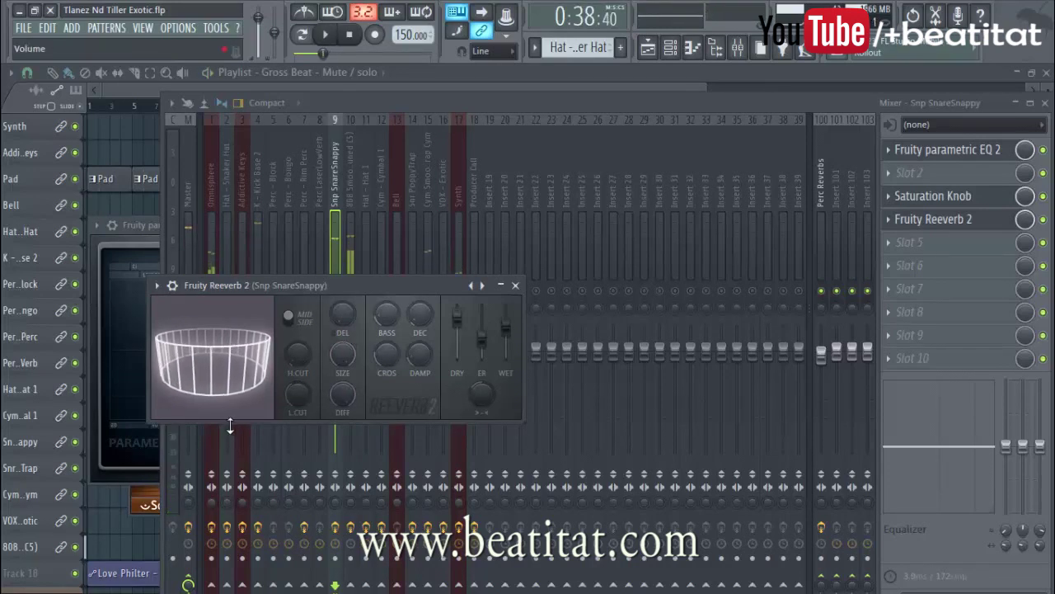
{"action": "key", "text": "space"}
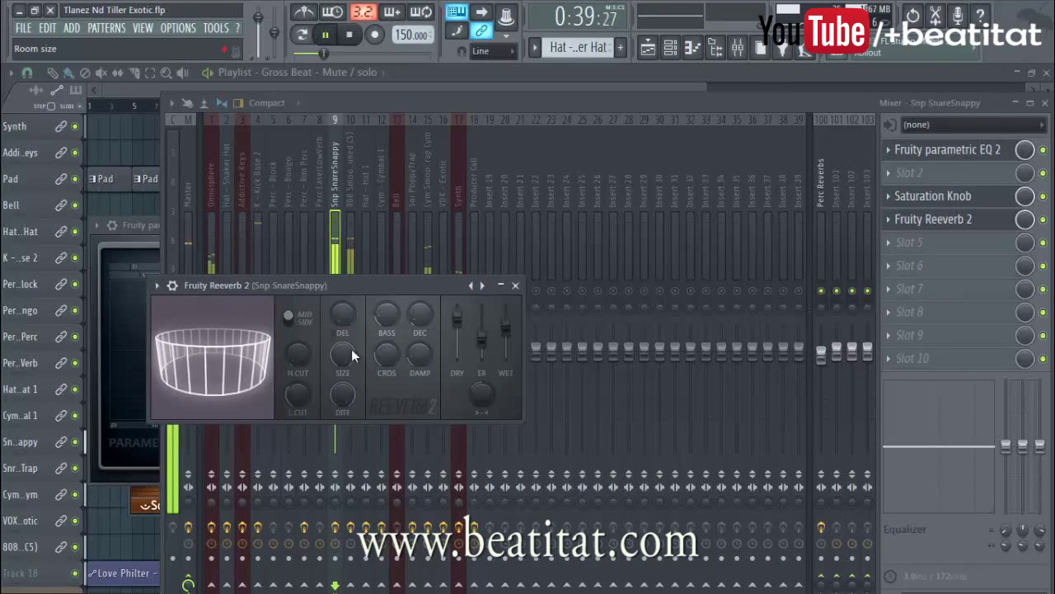
{"action": "key", "text": "space"}
- Raise the reverb's predelay to a tempo-synced 2:00 and replay the snare to hear the delayed reverb
{"action": "left_click_drag", "start_coordinate": [346, 315], "coordinate": [345, 310]}
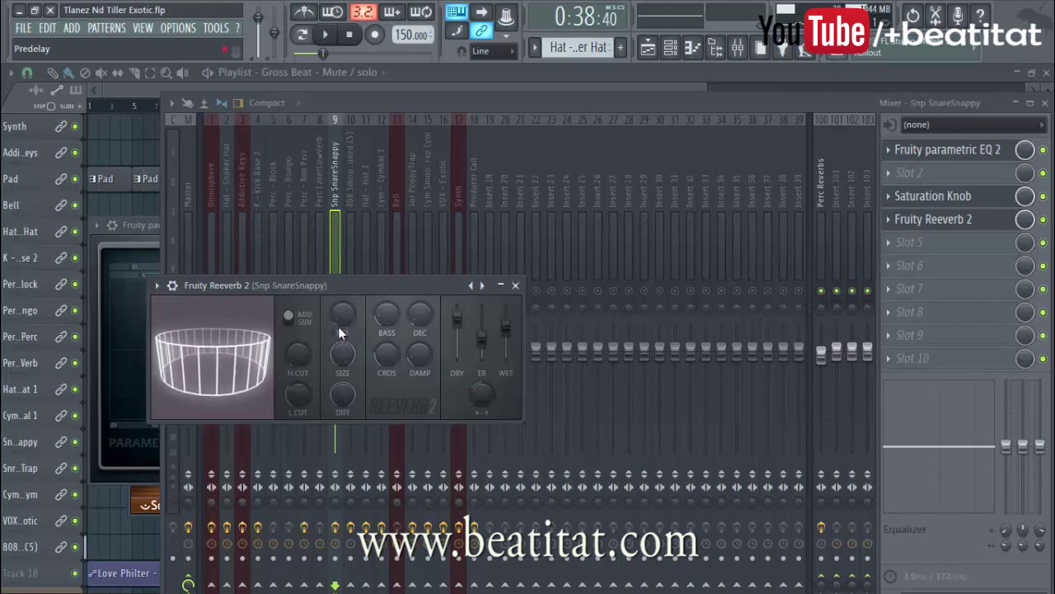
{"action": "key", "text": "space"}
{"action": "key", "text": "space"}
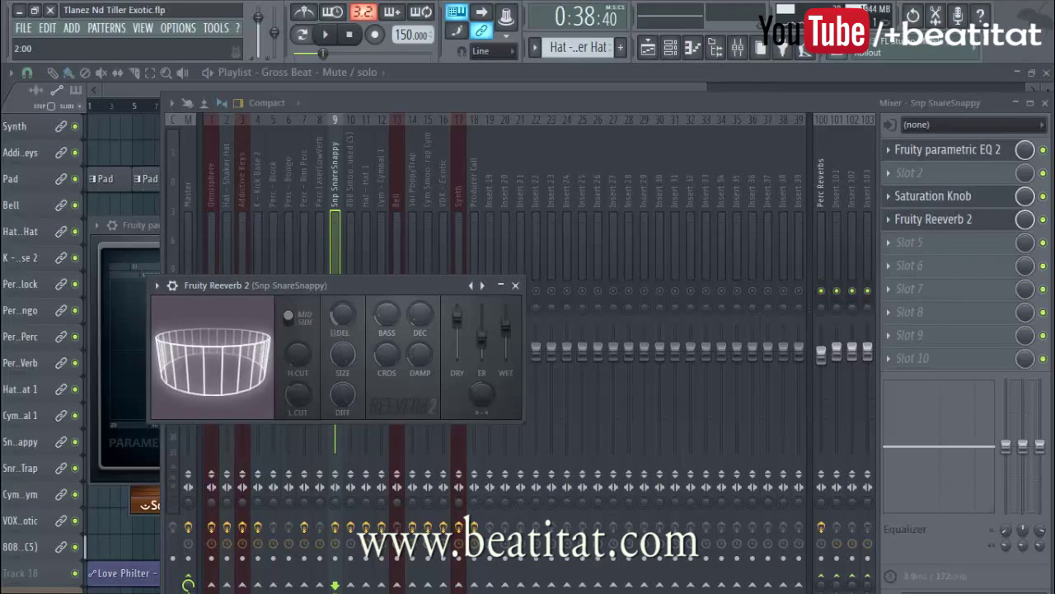
{"action": "key", "text": "space"}
{"action": "key", "text": "space"}
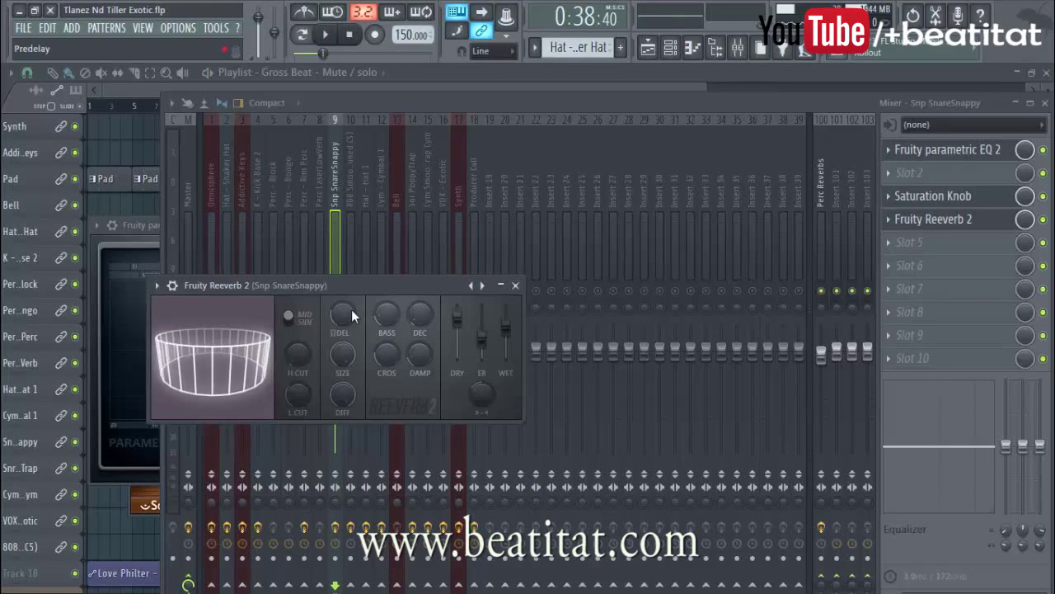
{"action": "key", "text": "space"}
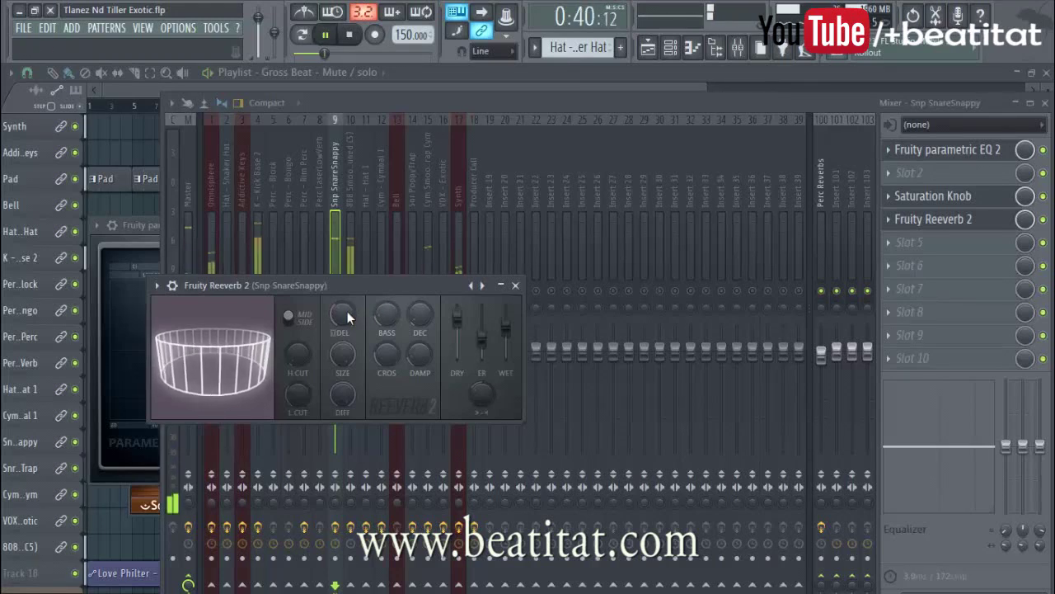
{"action": "key", "text": "space"}
- Turn the reverb's predelay down to about 41 ms and listen to the snare
{"action": "left_click_drag", "start_coordinate": [348, 310], "coordinate": [344, 337]}
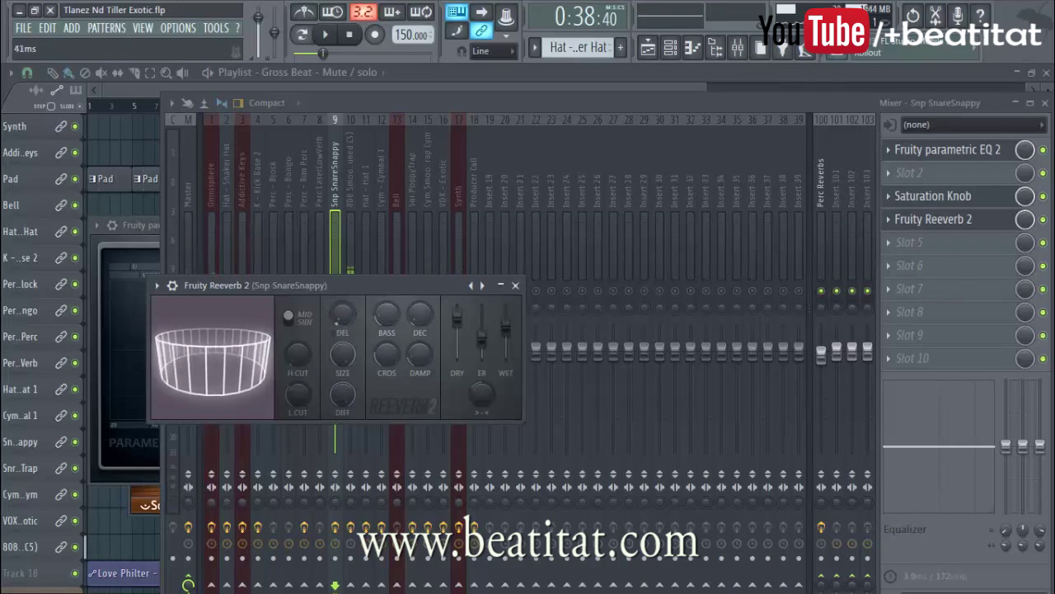
{"action": "key", "text": "space"}
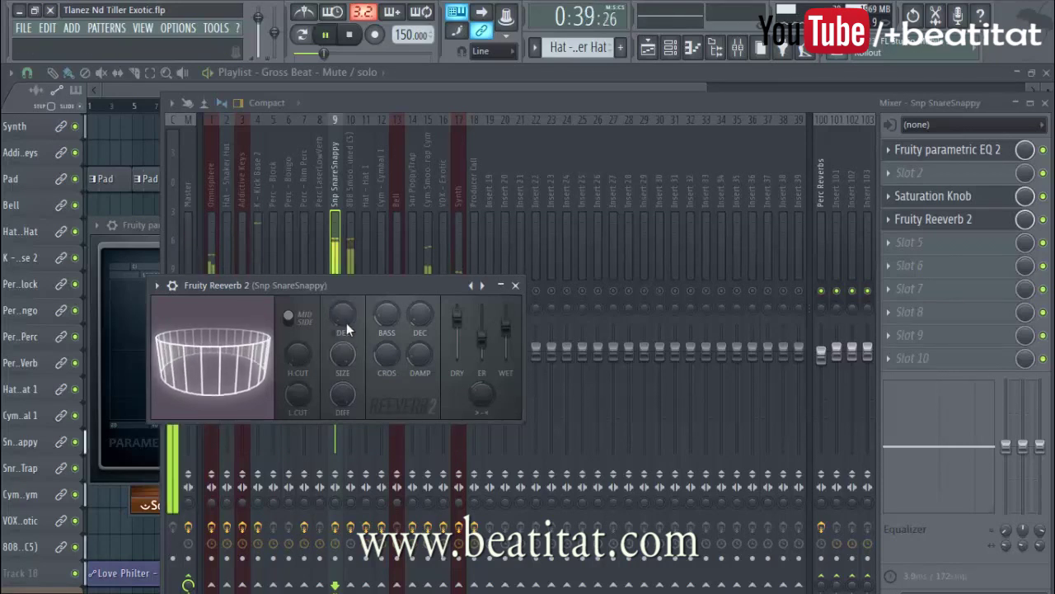
{"action": "key", "text": "space"}
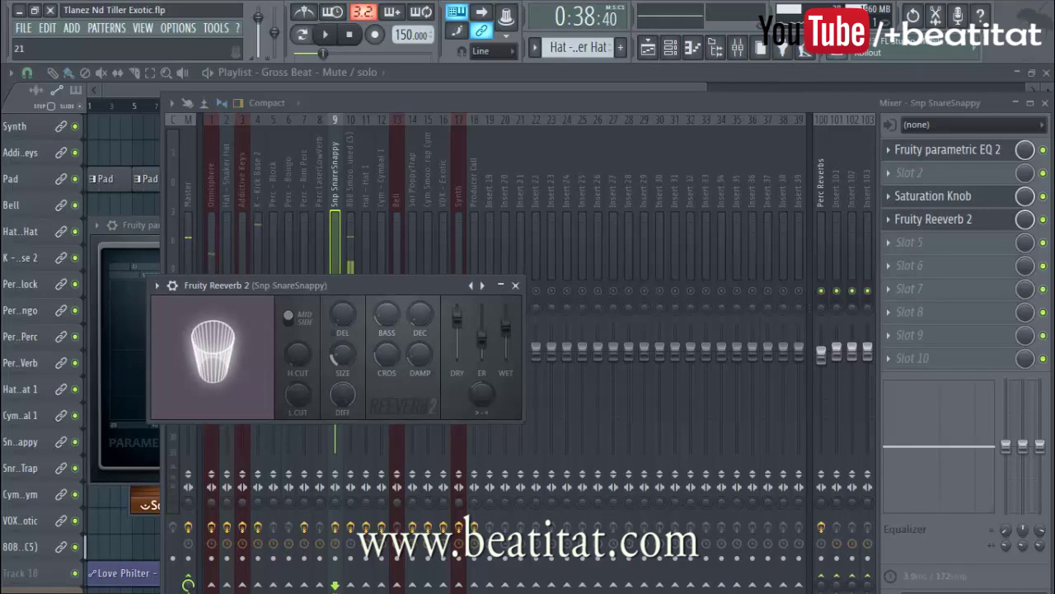
- Audition the reverb with a very small room, and set the room size to about 96 for comparison
{"action": "key", "text": "space"}
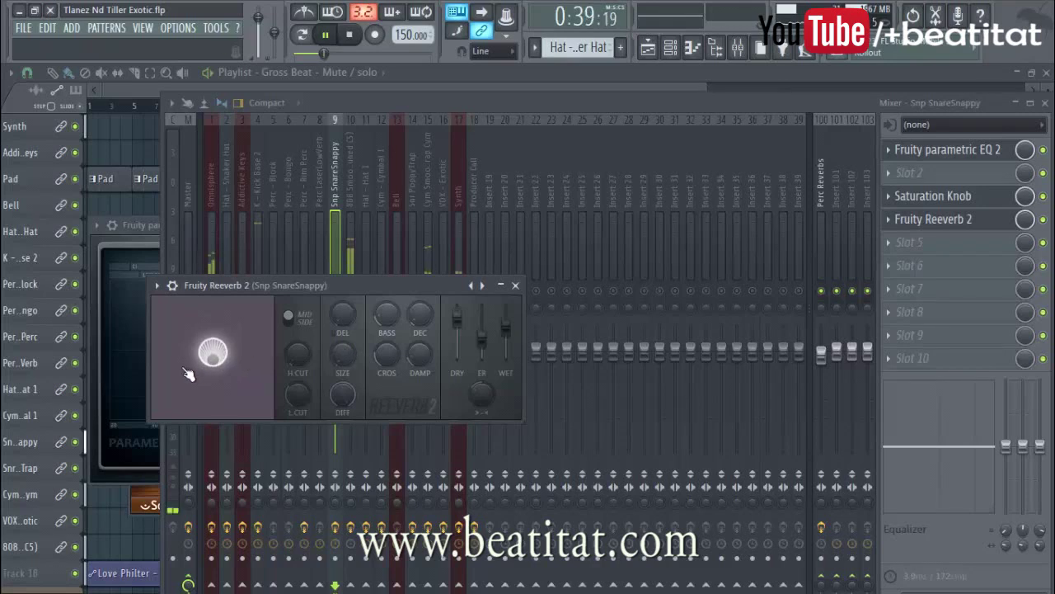
{"action": "key", "text": "space"}
{"action": "left_click_drag", "start_coordinate": [341, 355], "coordinate": [340, 285]}
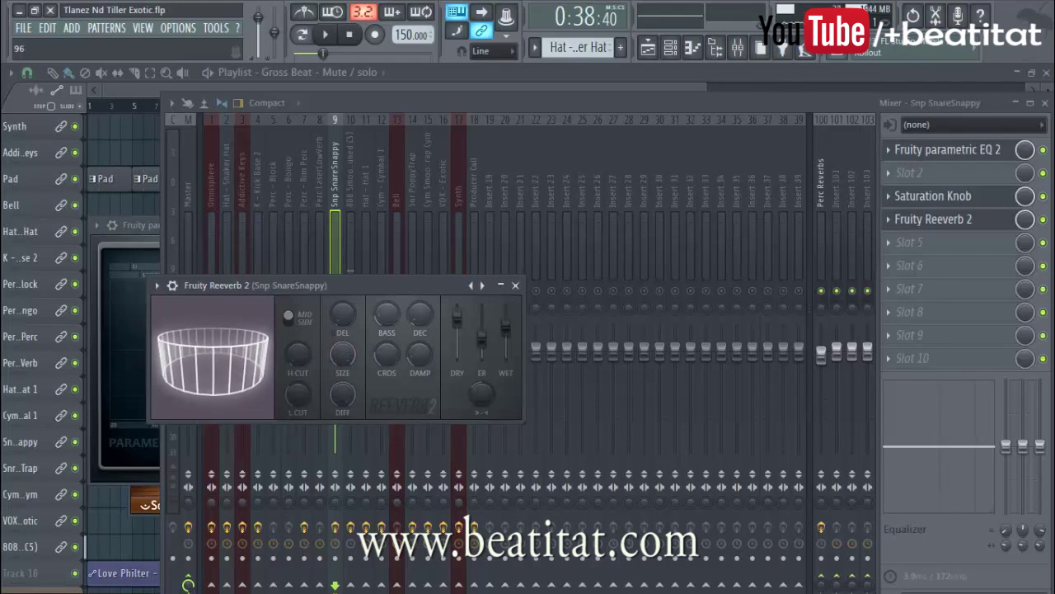
{"action": "key", "text": "space"}
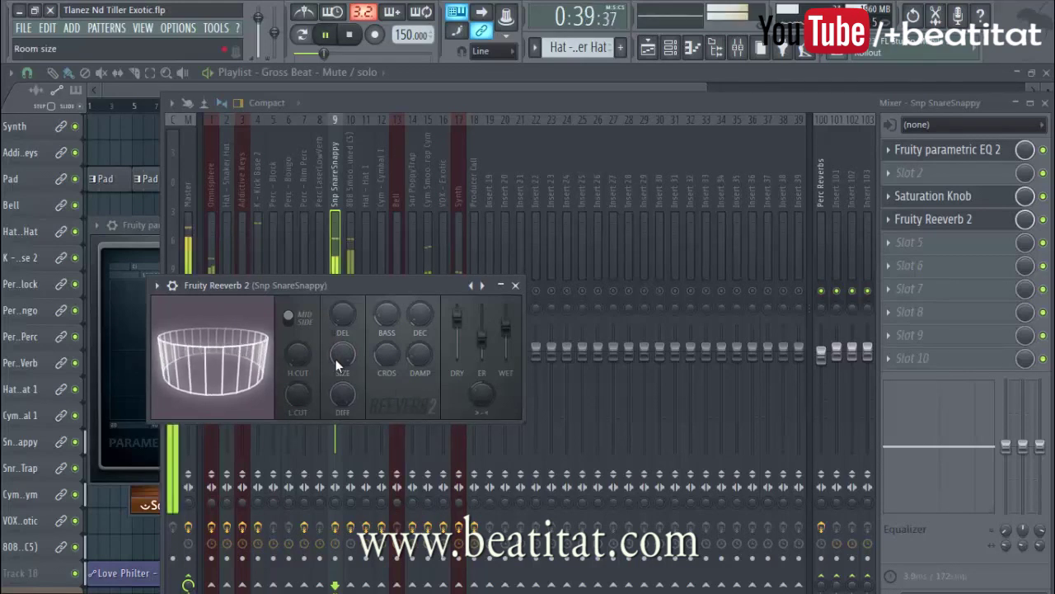
{"action": "key", "text": "space"}
- Turn the reverb's diffusion down and play the snare
{"action": "left_click_drag", "start_coordinate": [347, 396], "coordinate": [342, 421]}
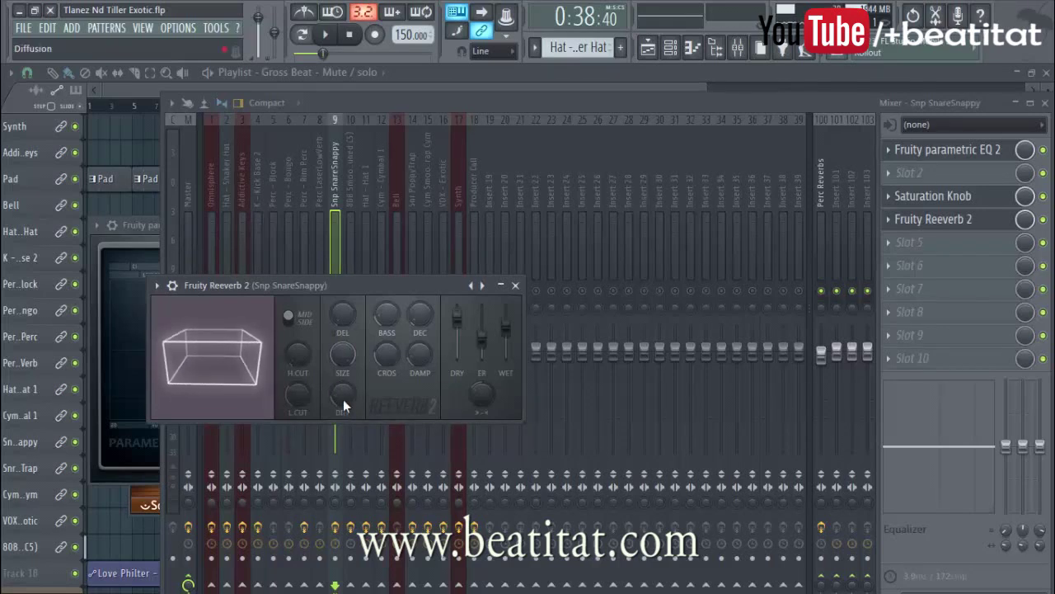
{"action": "key", "text": "space"}
{"action": "key", "text": "space"}
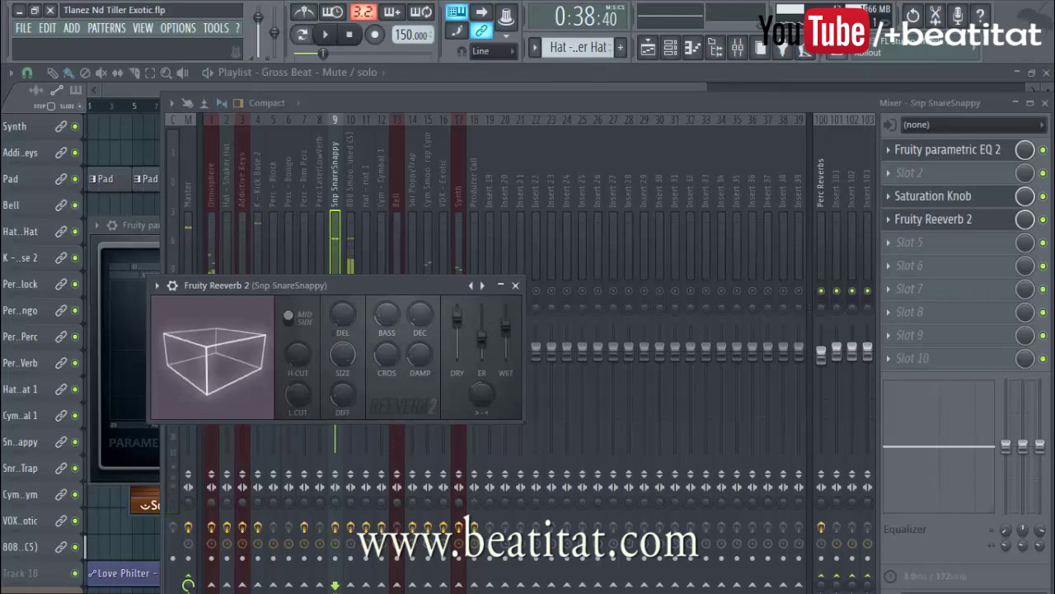
- Raise the reverb's diffusion back up and replay the snare to compare
{"action": "left_click_drag", "start_coordinate": [343, 399], "coordinate": [343, 371]}
{"action": "key", "text": "space"}
{"action": "key", "text": "space"}
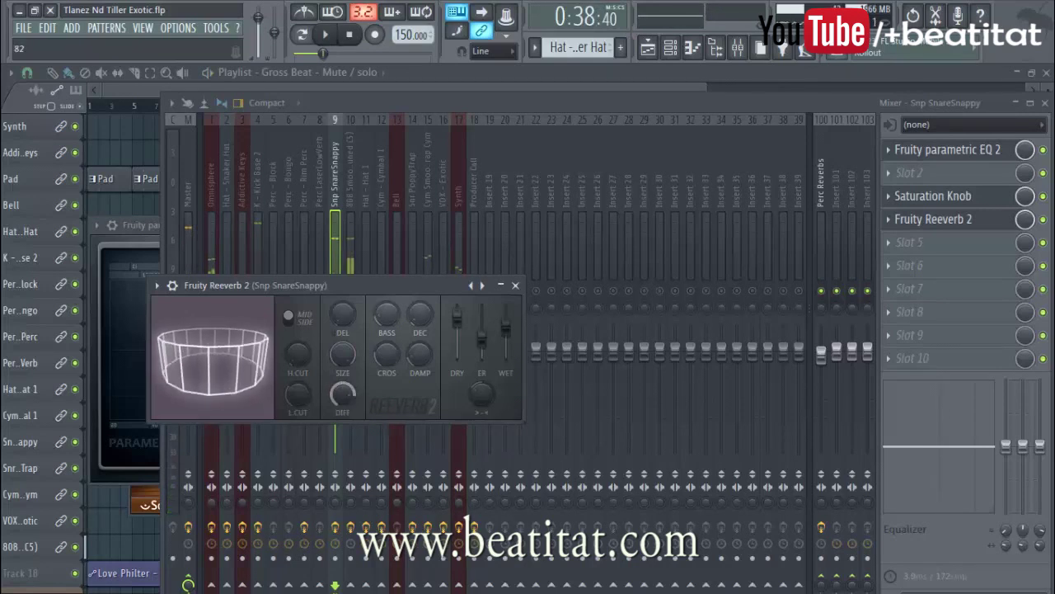
{"action": "key", "text": "space"}
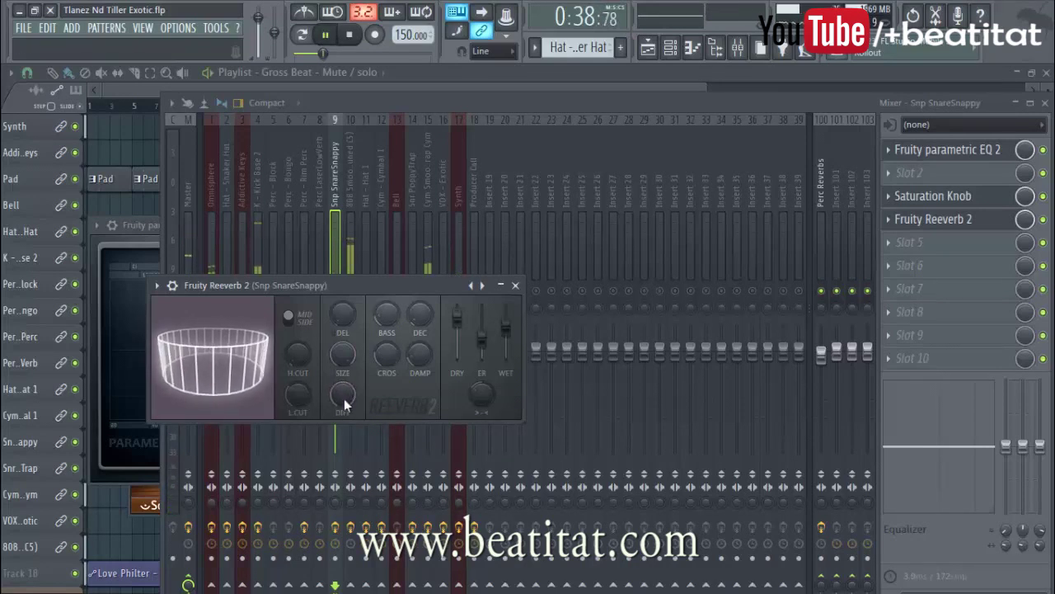
{"action": "key", "text": "space"}
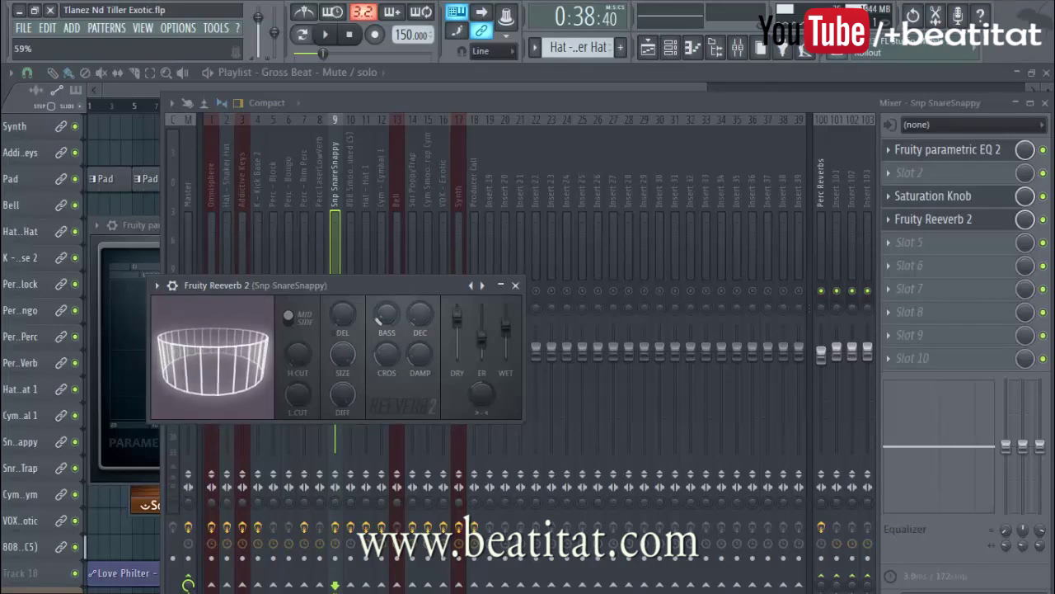
- Audition the reverb's bass setting raised to about 120% and turn it back down
{"action": "key", "text": "space"}
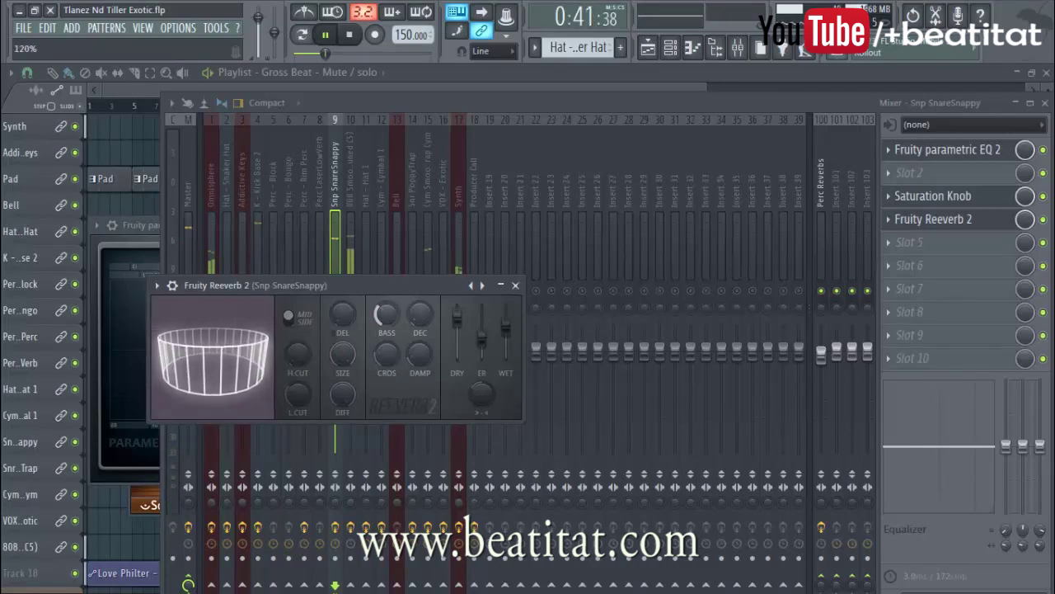
{"action": "key", "text": "space"}
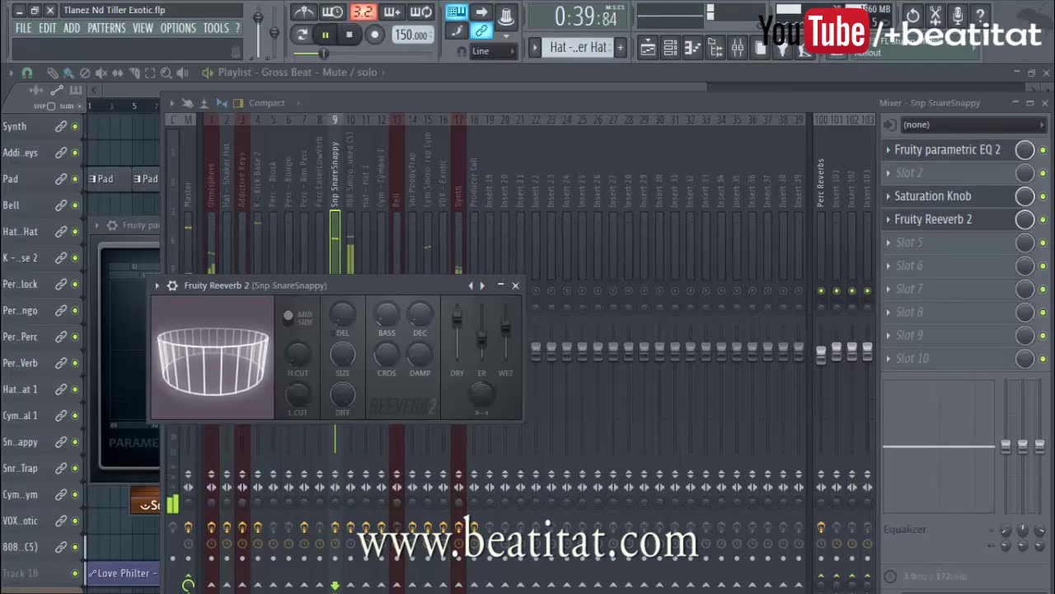
{"action": "key", "text": "space"}
- Play the snare with the reverb's decay at about 1.9 sec, and again with it raised to about 17.6 sec
{"action": "mouse_move", "coordinate": [432, 312]}
{"action": "left_mouse_down"}
{"action": "mouse_move", "coordinate": [432, 346]}
{"action": "mouse_move", "coordinate": [432, 330]}
{"action": "left_mouse_up"}
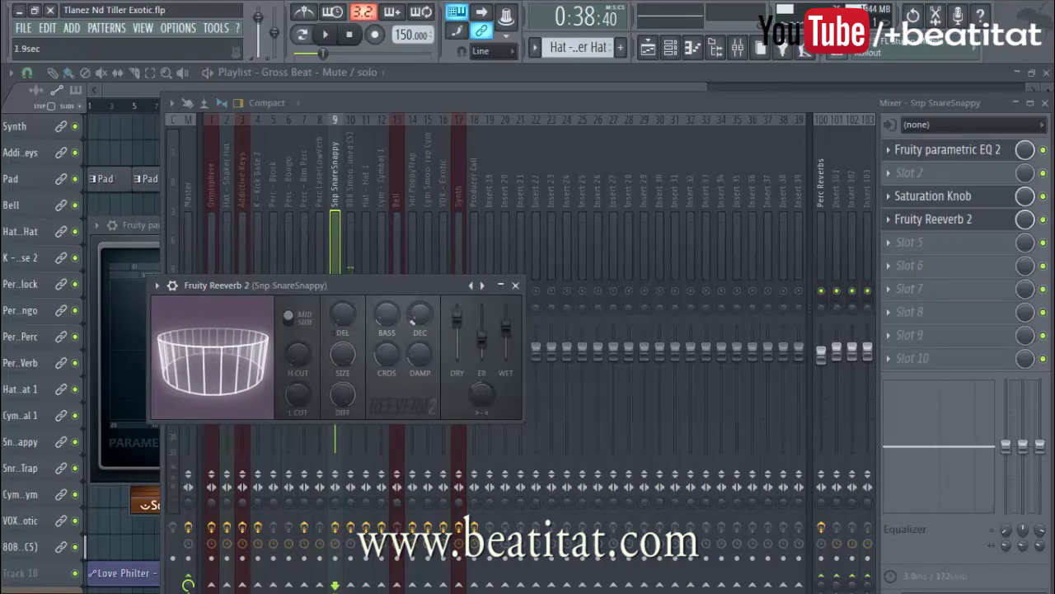
{"action": "key", "text": "space"}
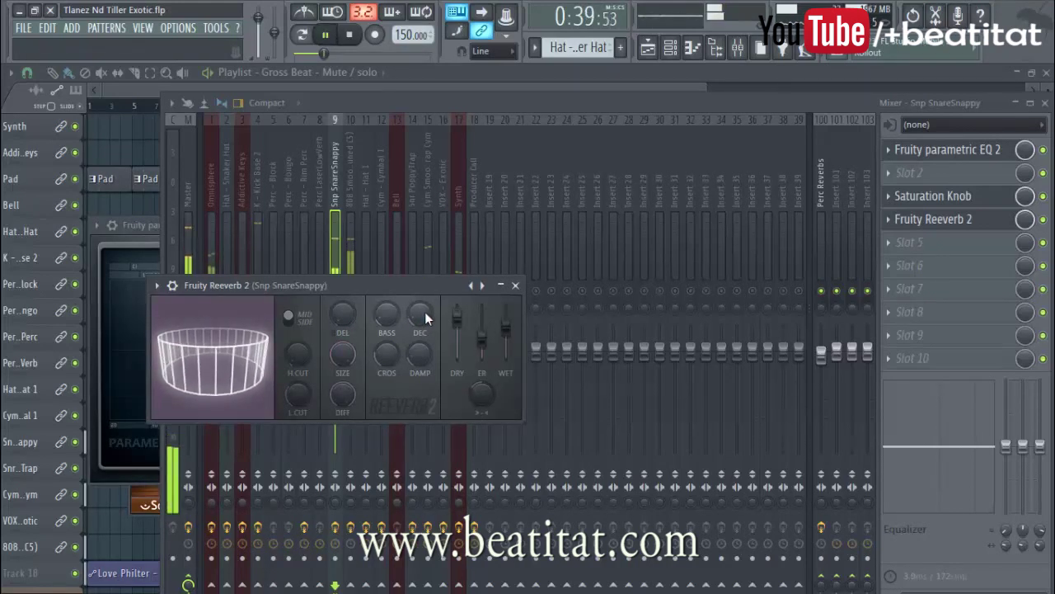
{"action": "left_click_drag", "start_coordinate": [425, 312], "coordinate": [426, 312]}
{"action": "key", "text": "space"}
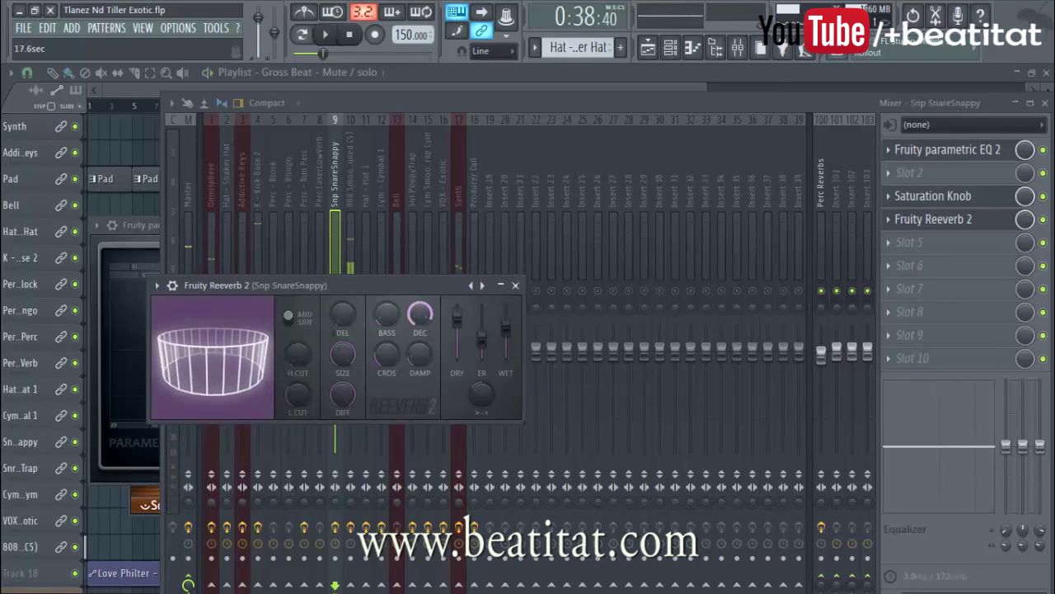
{"action": "key", "text": "space"}
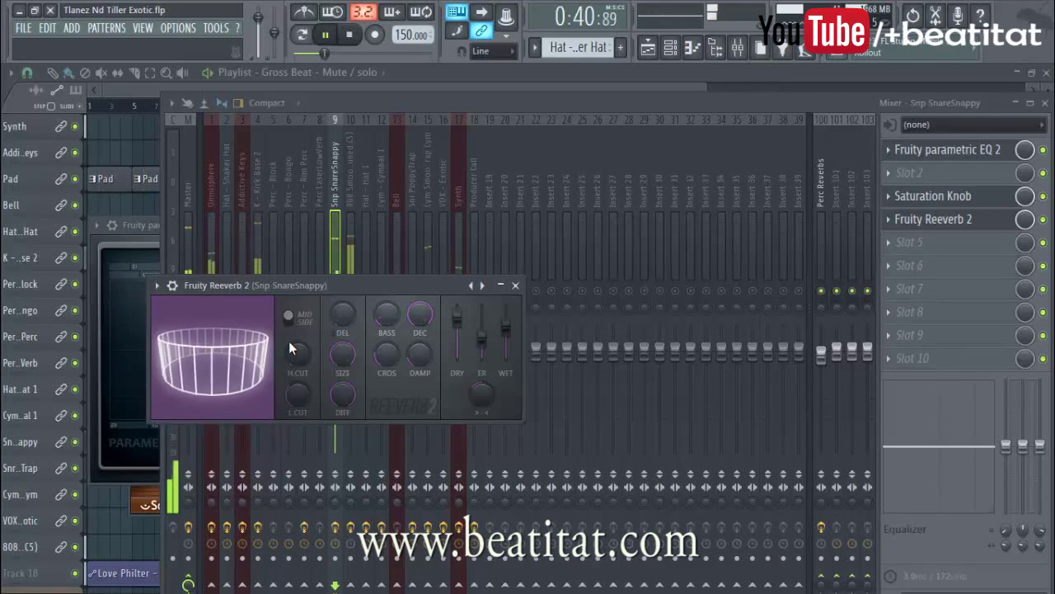
- Adjust the reverb's decay to about 11.2 sec while the snare plays, stop playback and readjust the decay
{"action": "left_click_drag", "start_coordinate": [409, 313], "coordinate": [409, 297]}
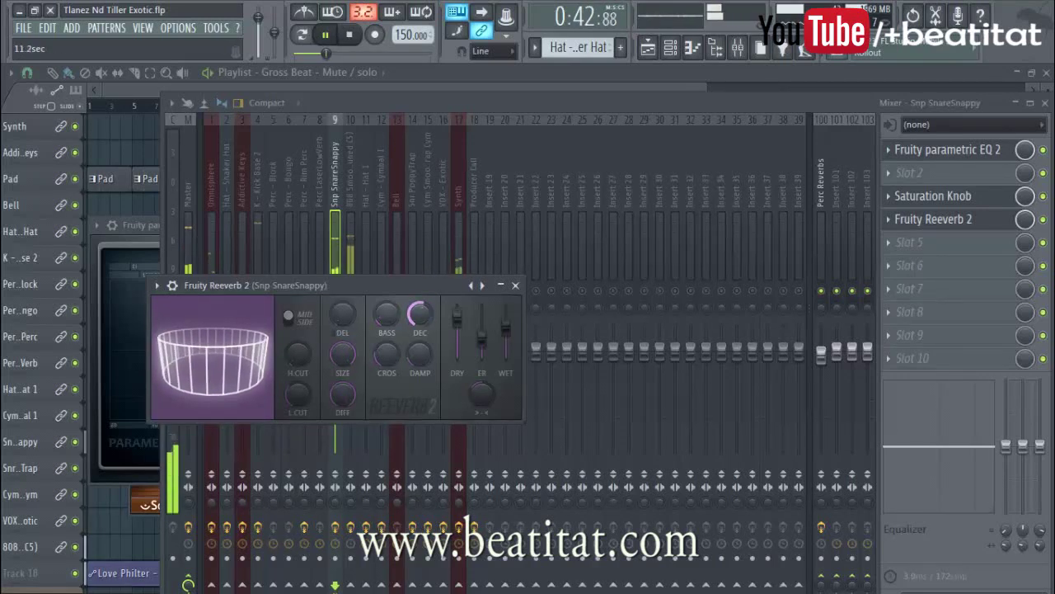
{"action": "key", "text": "space"}
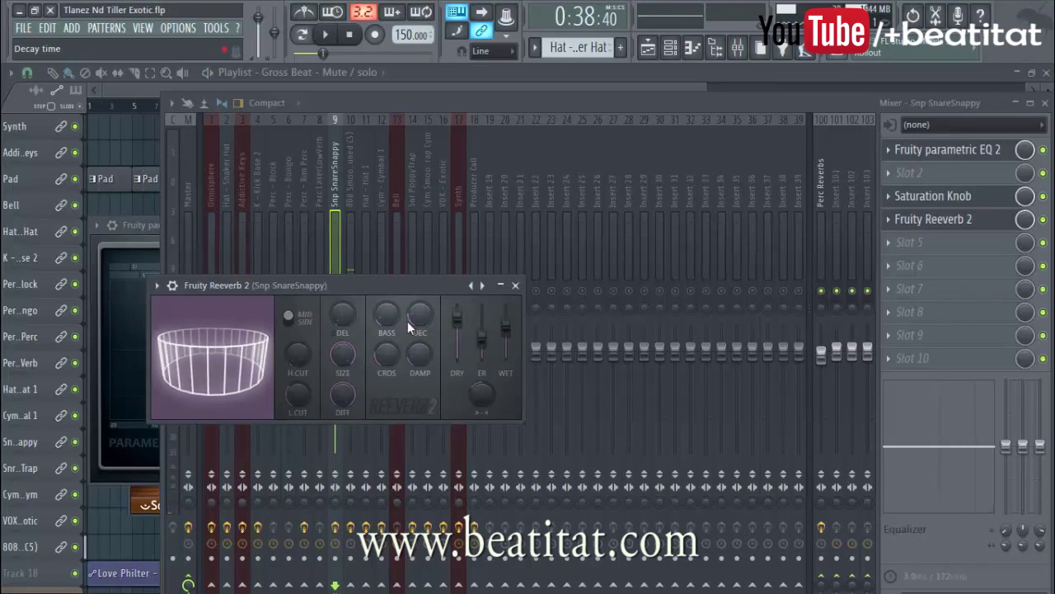
{"action": "mouse_move", "coordinate": [411, 303]}
{"action": "left_mouse_down"}
{"action": "mouse_move", "coordinate": [411, 323]}
{"action": "mouse_move", "coordinate": [420, 287]}
{"action": "mouse_move", "coordinate": [419, 318]}
{"action": "left_mouse_up"}
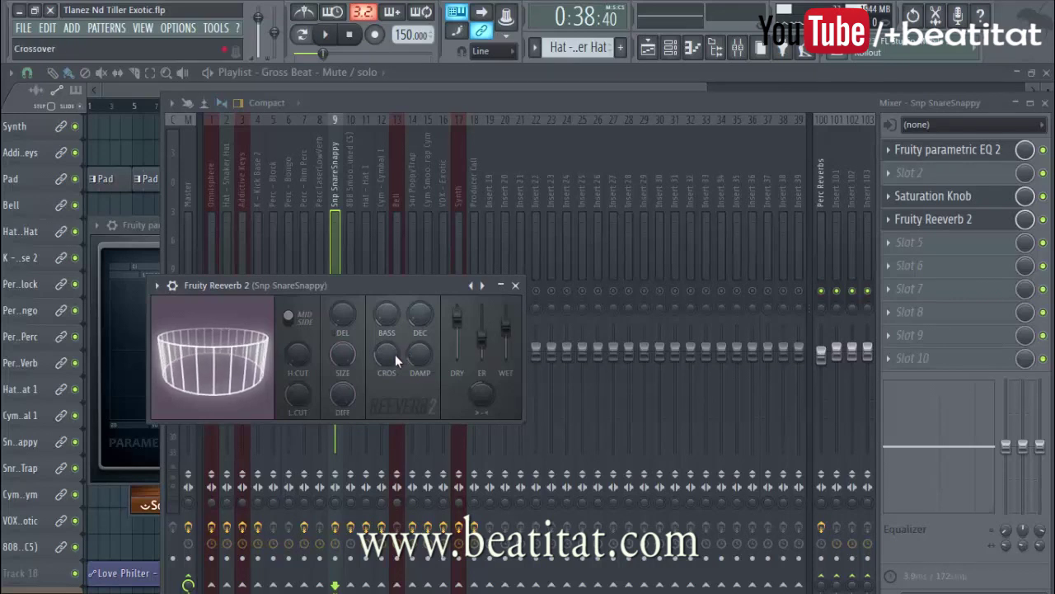
- Play the snare to hear the reverb's crossover and adjust the crossover to about 380 Hz
{"action": "key", "text": "space"}
{"action": "left_click_drag", "start_coordinate": [395, 355], "coordinate": [392, 354]}
{"action": "key", "text": "space"}
{"action": "scroll", "coordinate": [390, 355], "scroll_direction": "up", "scroll_amount": 1}
{"action": "left_click_drag", "start_coordinate": [386, 353], "coordinate": [386, 350]}
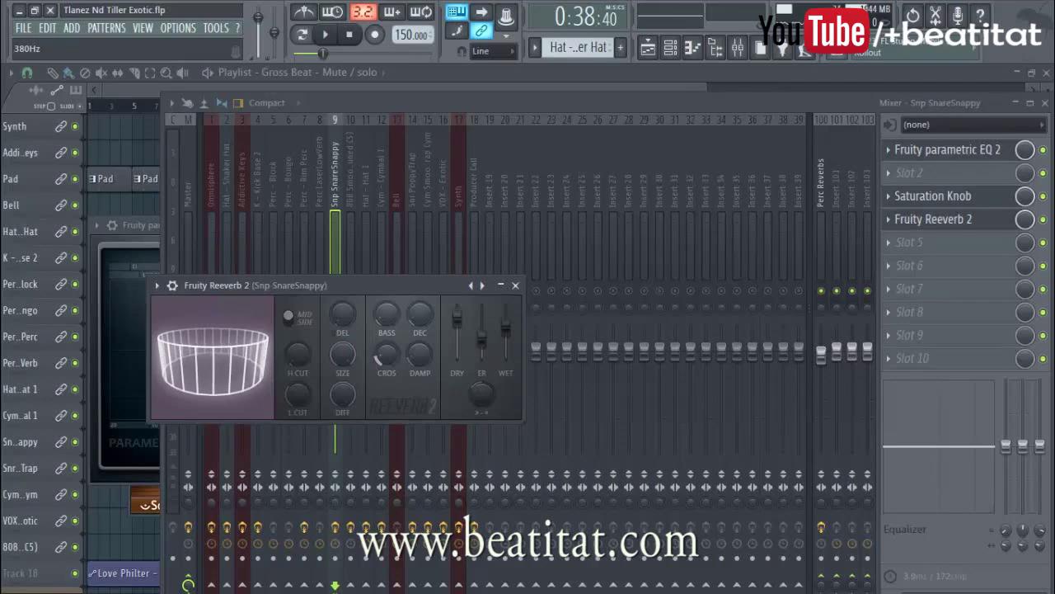
- Audition the snare with the reverb's damping adjusted to about 18.7 kHz
{"action": "left_click_drag", "start_coordinate": [420, 354], "coordinate": [420, 324]}
{"action": "key", "text": "space"}
{"action": "key", "text": "space"}
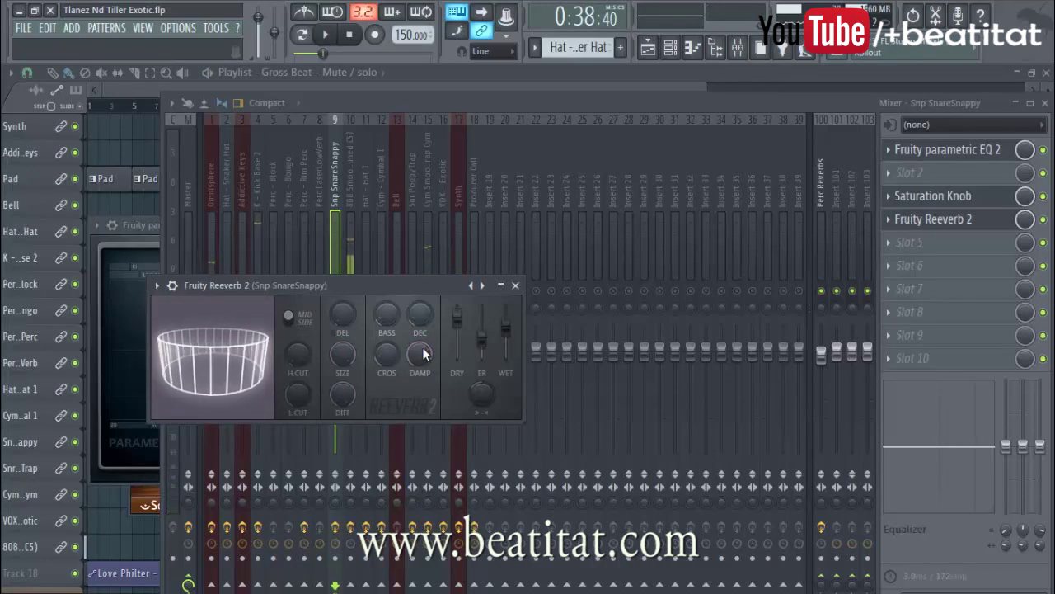
{"action": "key", "text": "space"}
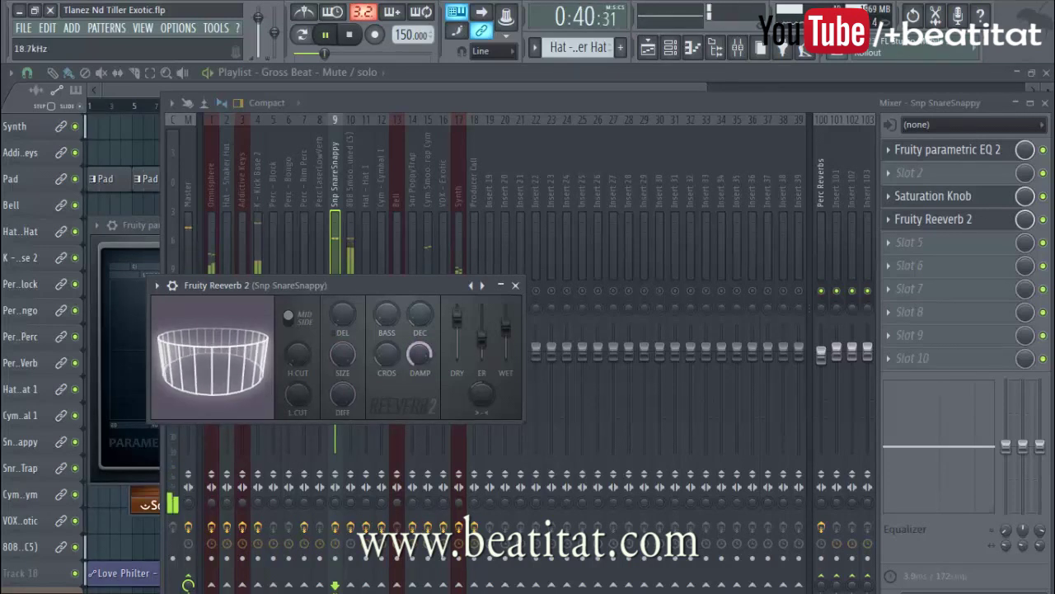
{"action": "key", "text": "space"}
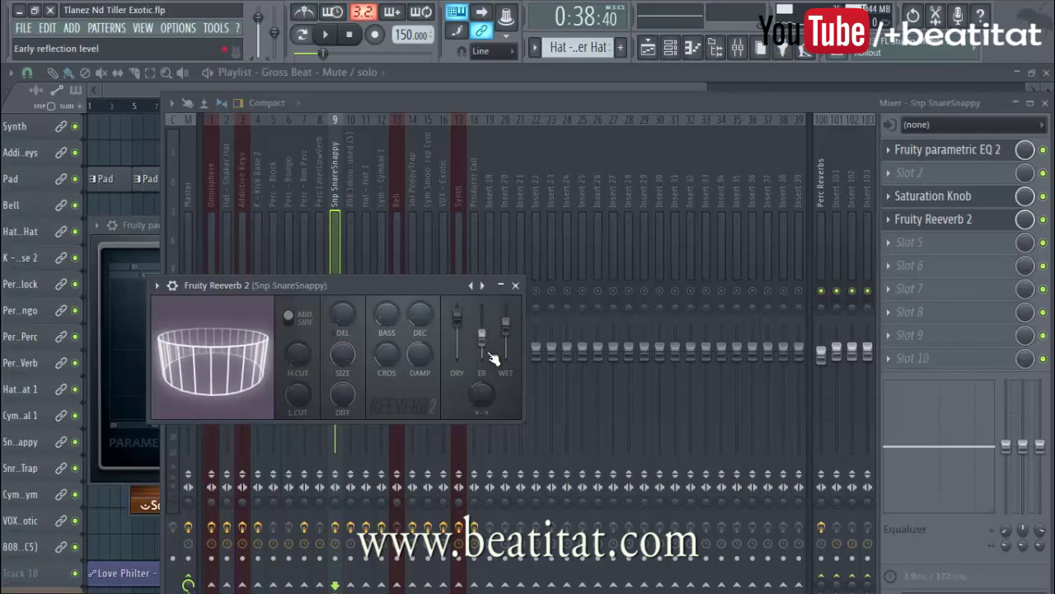
- Lower the reverb's dry level to about 46%, raise the wet level to maximum and play the snare
{"action": "left_click_drag", "start_coordinate": [458, 318], "coordinate": [458, 314]}
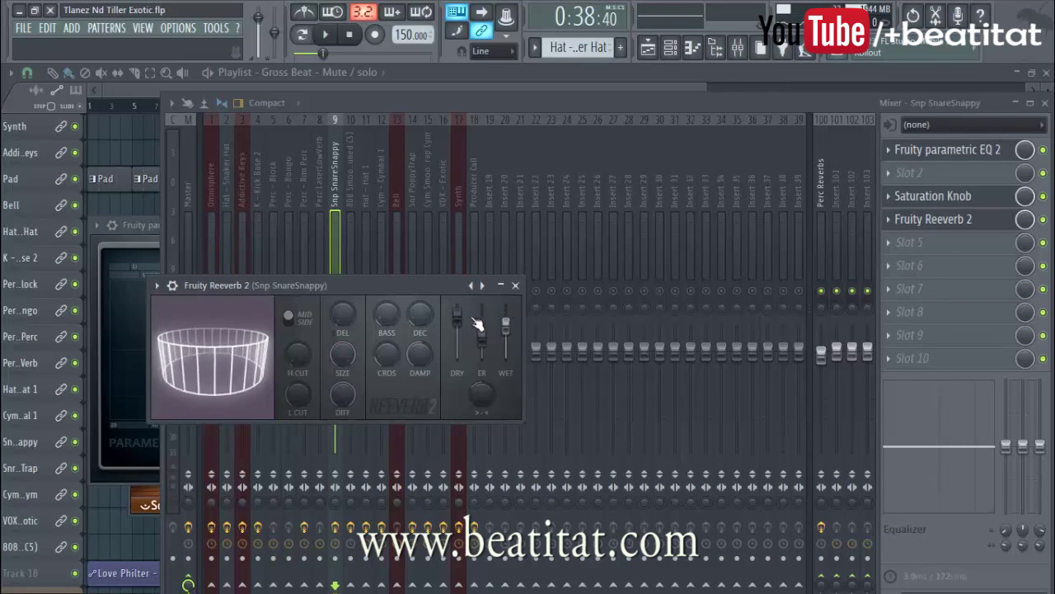
{"action": "left_click_drag", "start_coordinate": [457, 317], "coordinate": [457, 348]}
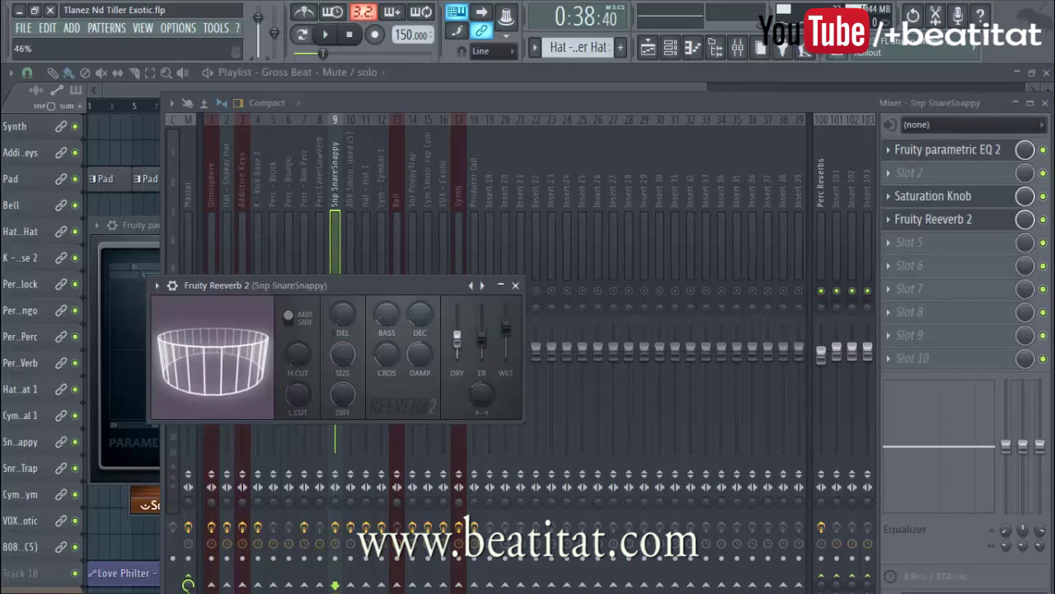
{"action": "left_click_drag", "start_coordinate": [505, 327], "coordinate": [506, 305]}
{"action": "key", "text": "space"}
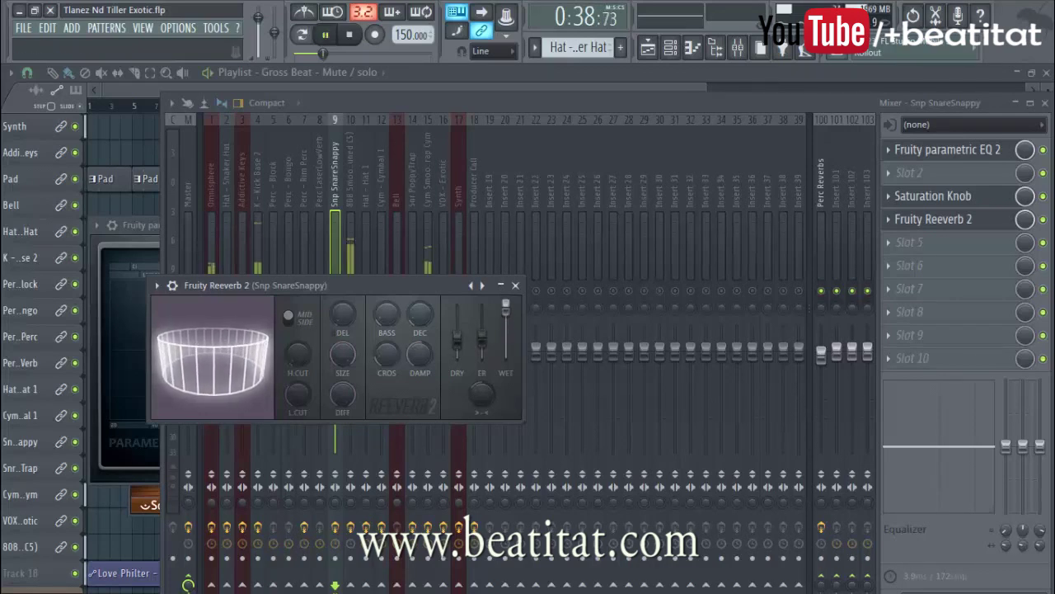
{"action": "key", "text": "space"}
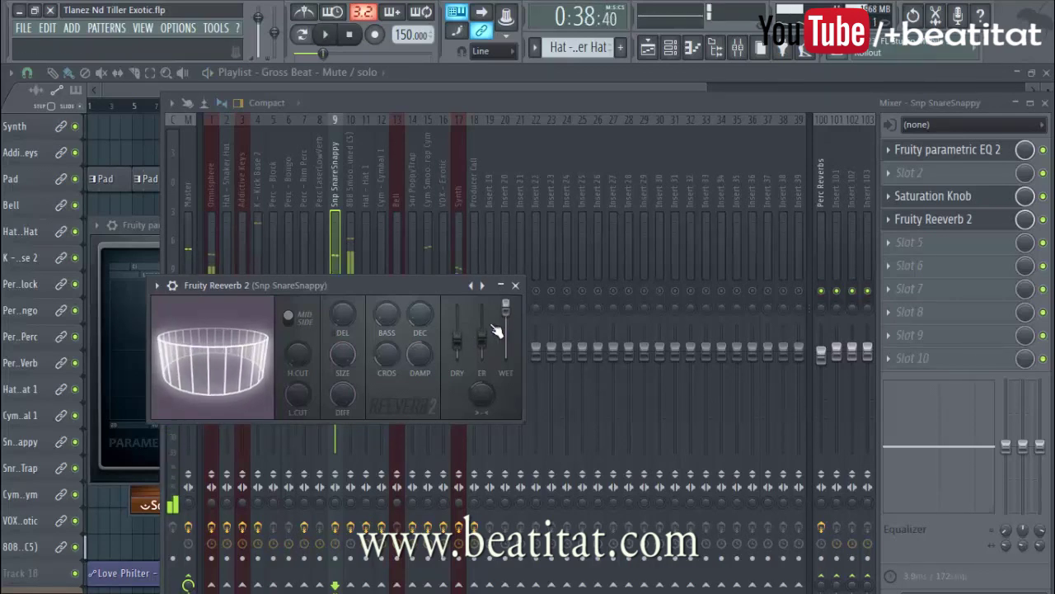
- Raise the reverb's dry level to about 88%, lower the wet level to about 31% and play the snare
{"action": "left_click_drag", "start_coordinate": [457, 342], "coordinate": [458, 320]}
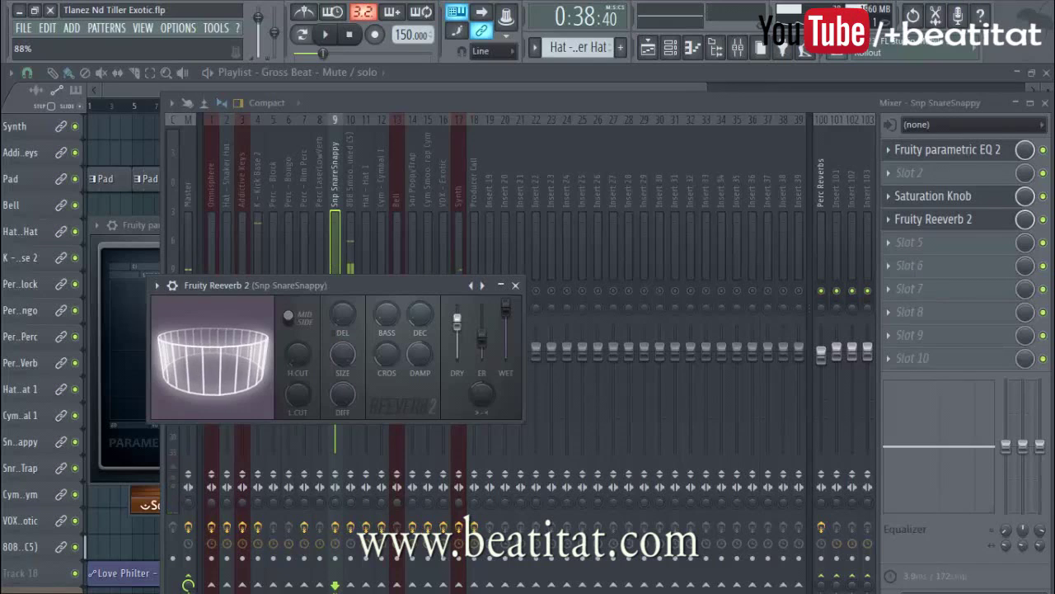
{"action": "left_click_drag", "start_coordinate": [505, 307], "coordinate": [505, 313]}
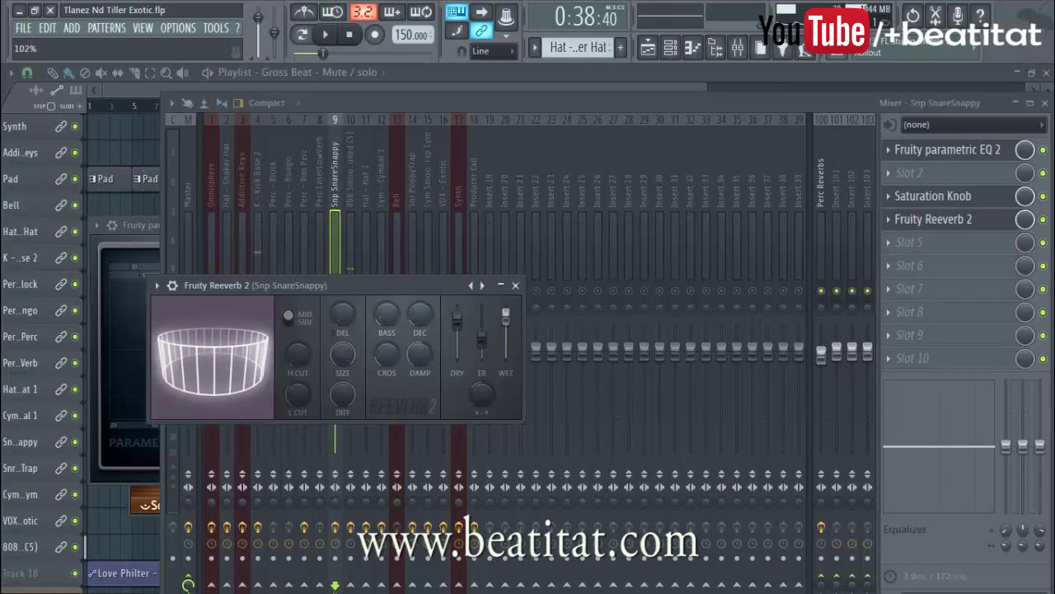
{"action": "key", "text": "space"}
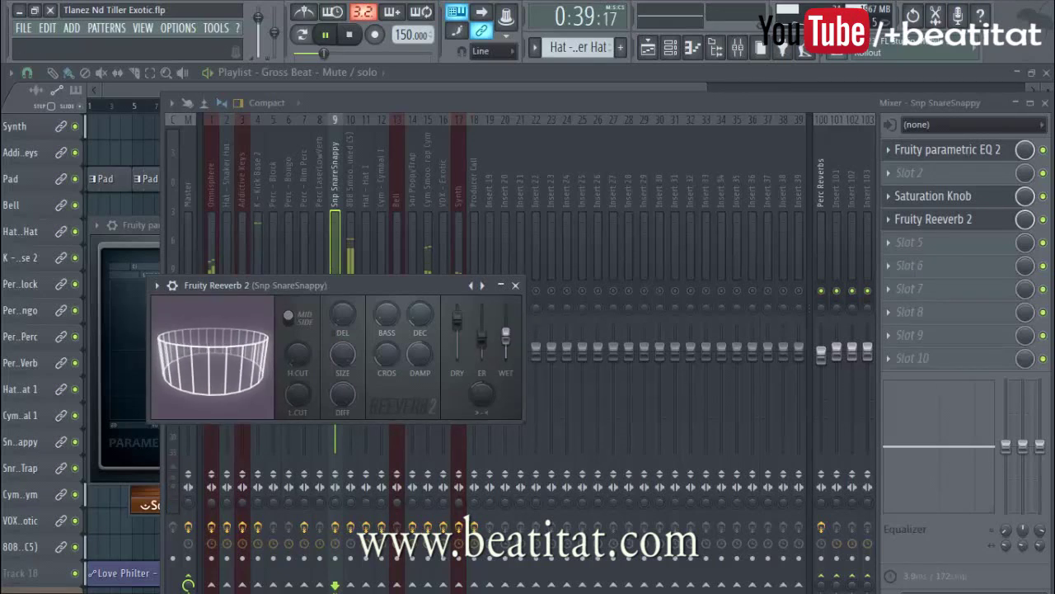
{"action": "key", "text": "space"}
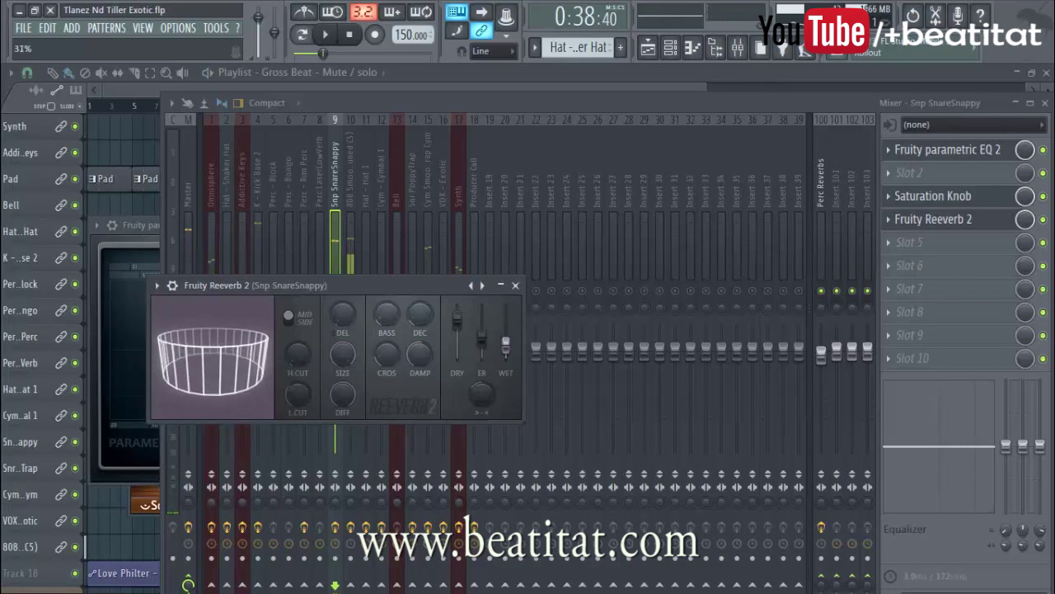
{"action": "key", "text": "space"}
{"action": "key", "text": "space"}
- Raise the reverb's wet and dry levels, replay the snare and adjust the early reflection level to about 55%
{"action": "left_click_drag", "start_coordinate": [506, 346], "coordinate": [457, 313]}
{"action": "key", "text": "space"}
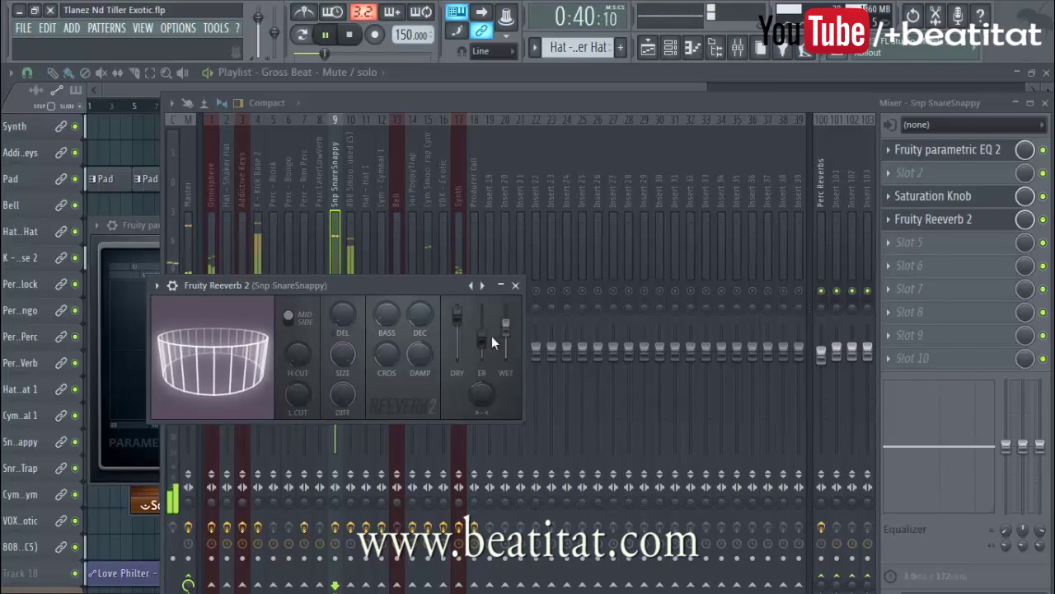
{"action": "key", "text": "space"}
{"action": "left_click_drag", "start_coordinate": [487, 346], "coordinate": [483, 339]}
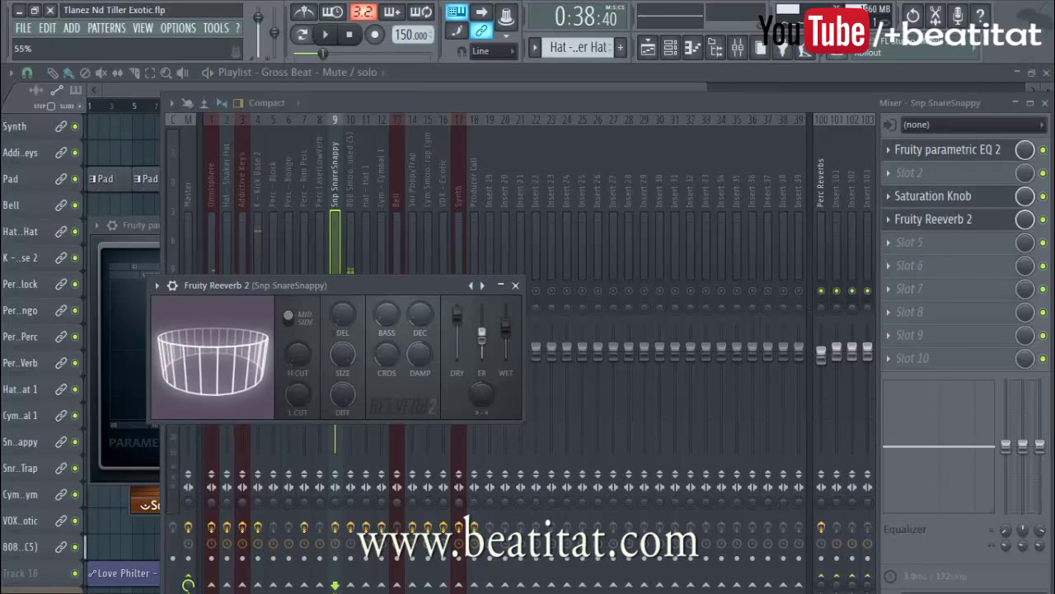
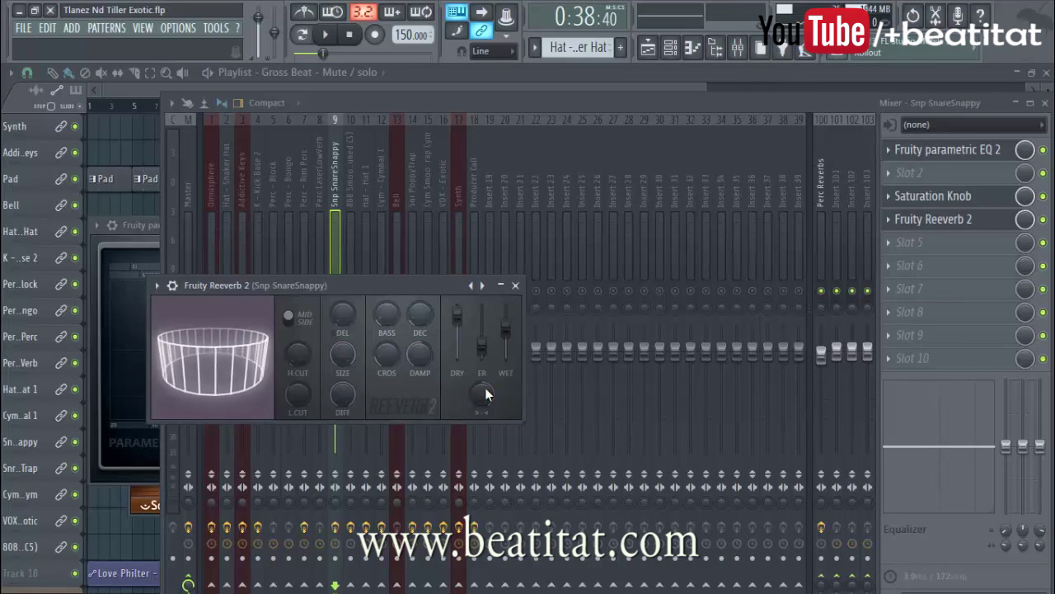
- Audition the snare with the reverb's stereo separation changed and readjust the separation
{"action": "left_click_drag", "start_coordinate": [486, 394], "coordinate": [487, 388]}
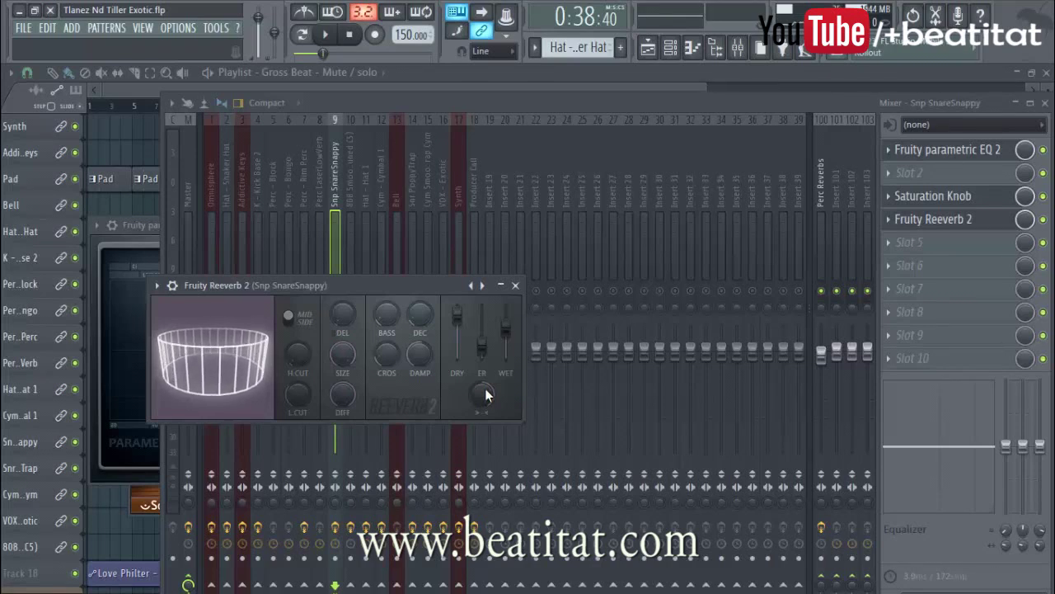
{"action": "left_click_drag", "start_coordinate": [485, 395], "coordinate": [485, 393]}
{"action": "key", "text": "space"}
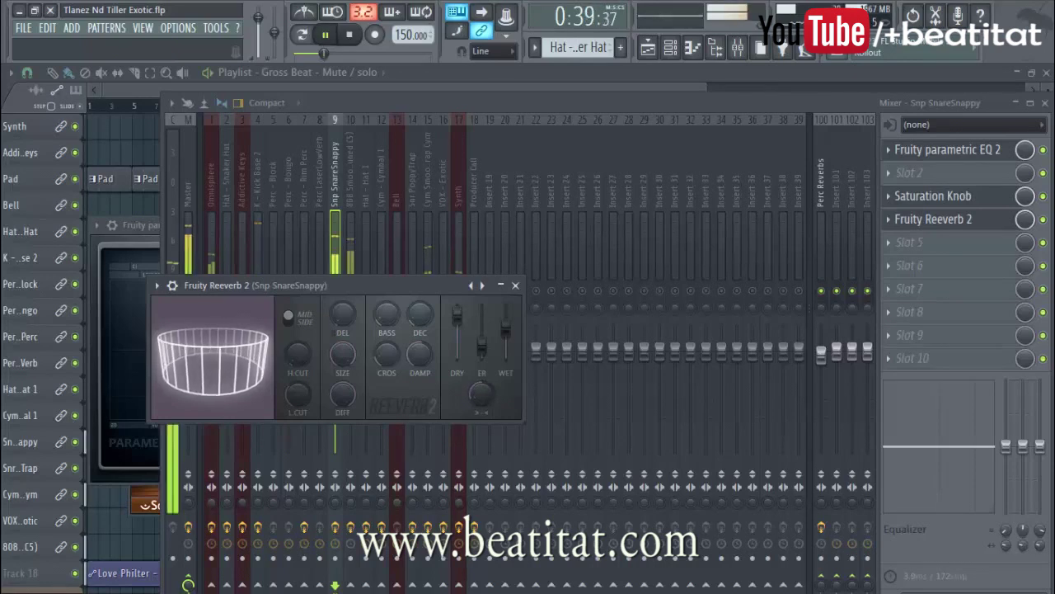
{"action": "key", "text": "space"}
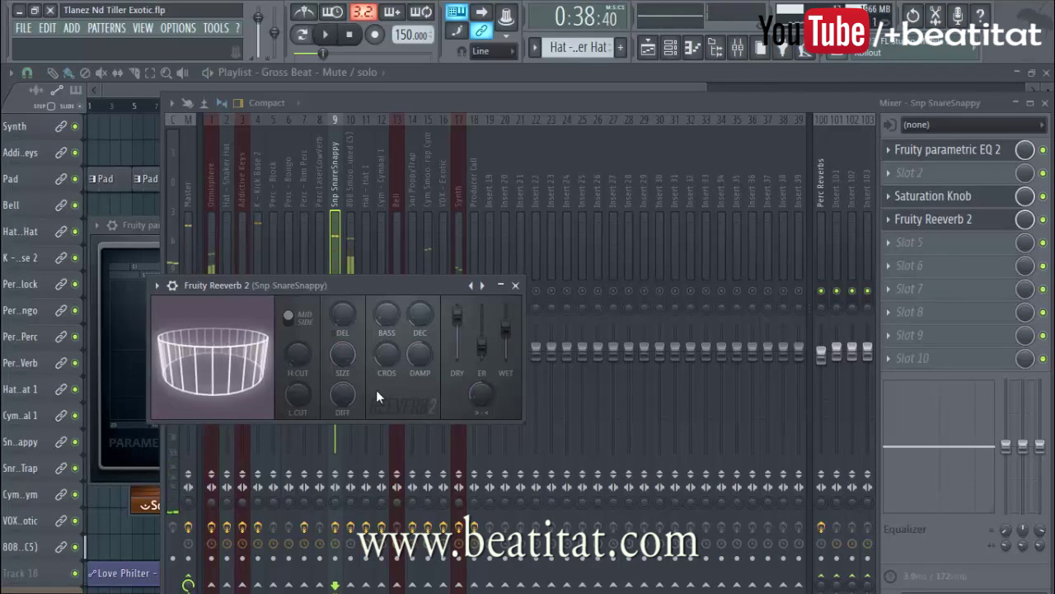
{"action": "left_click_drag", "start_coordinate": [494, 401], "coordinate": [493, 394]}
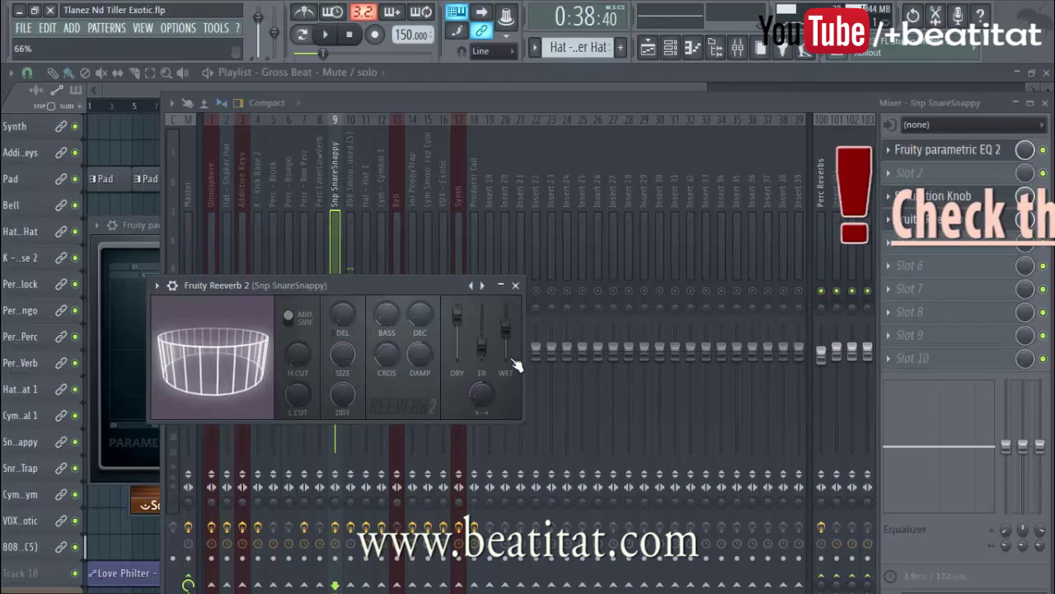
- Close the snare's Fruity Reeverb 2 and Saturation Knob windows
{"action": "left_click", "coordinate": [515, 286]}
{"action": "left_click", "coordinate": [560, 226]}
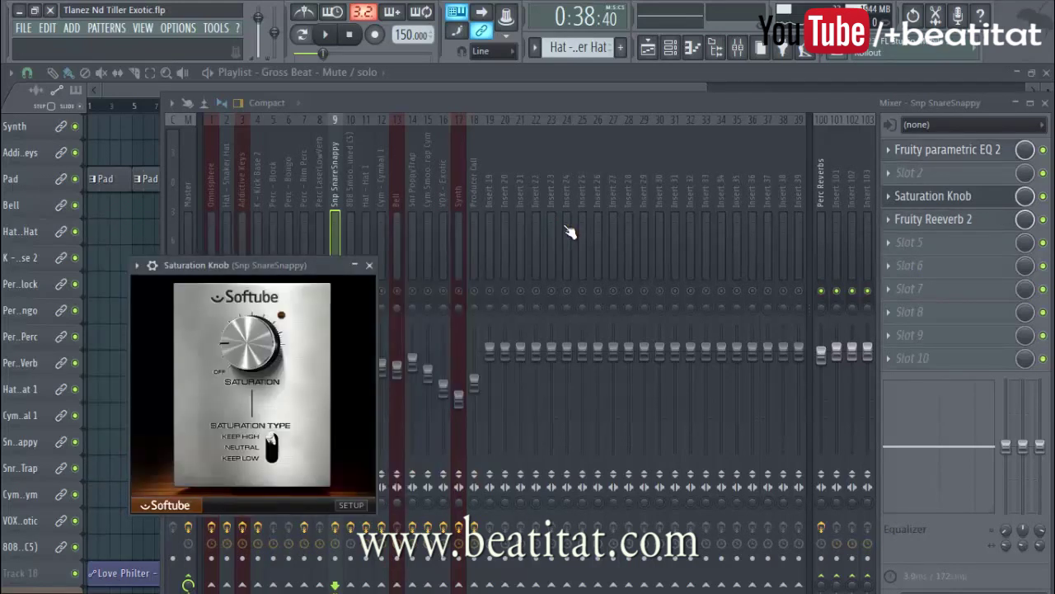
{"action": "left_click", "coordinate": [370, 265]}
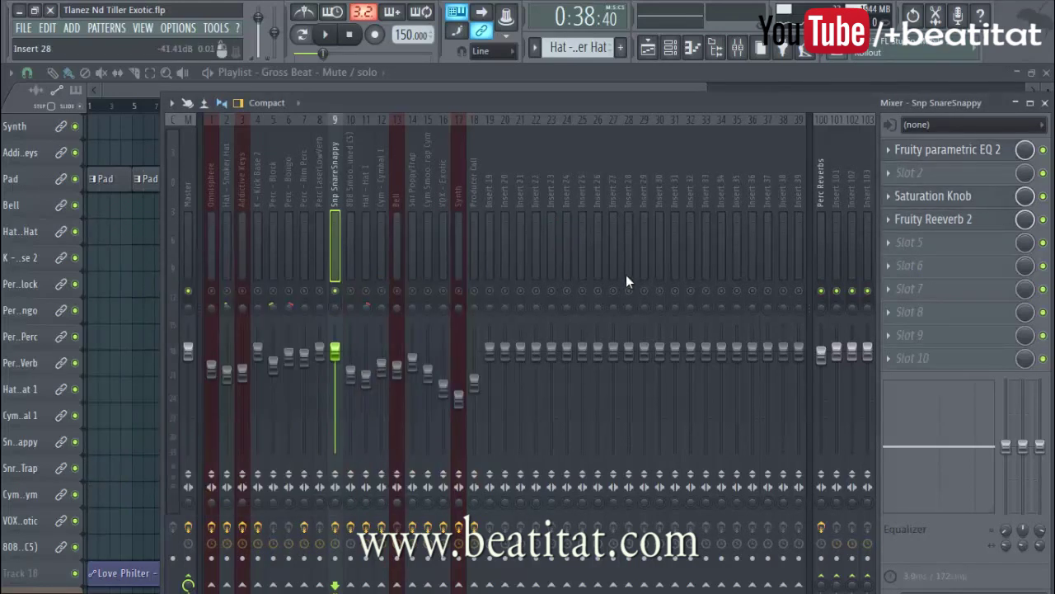
- Compare the snare with Fruity Reeverb 2's mix level lowered to about 34% and raised back to full
{"action": "left_click", "coordinate": [962, 218]}
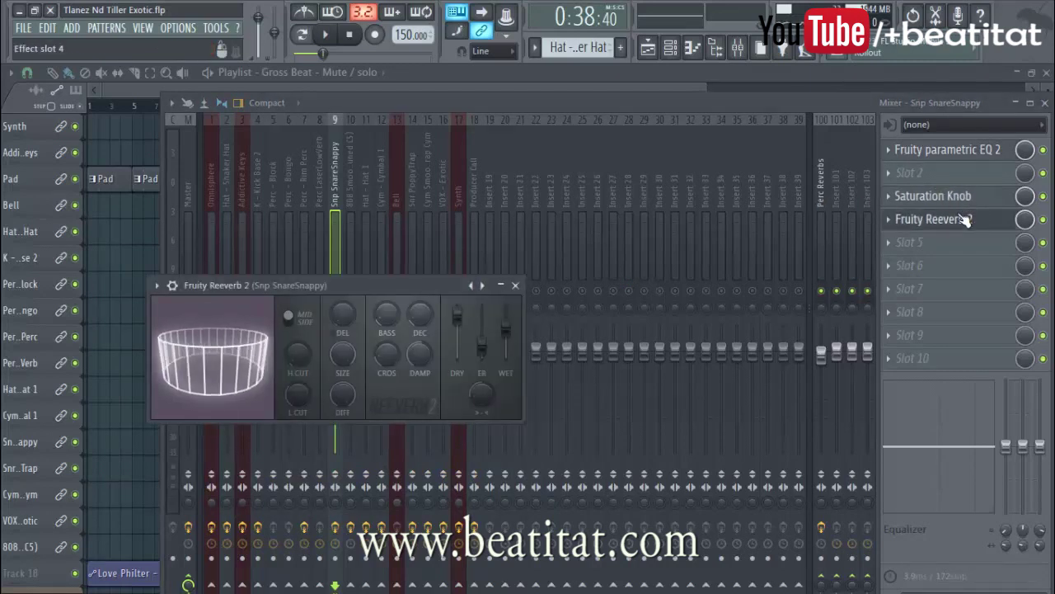
{"action": "left_click", "coordinate": [1025, 219]}
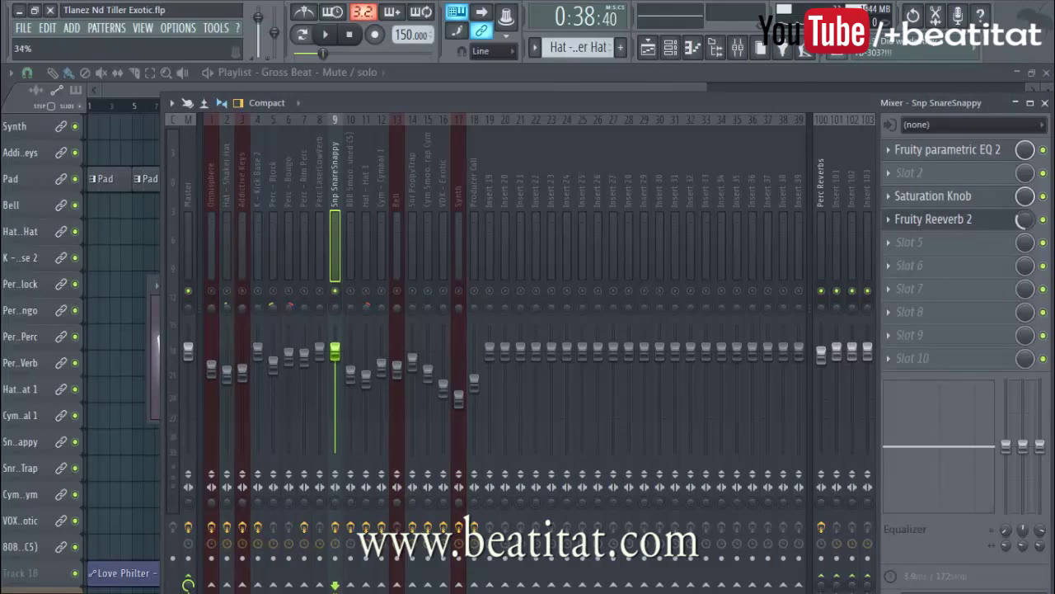
{"action": "key", "text": "space"}
{"action": "key", "text": "space"}
{"action": "key", "text": "space"}
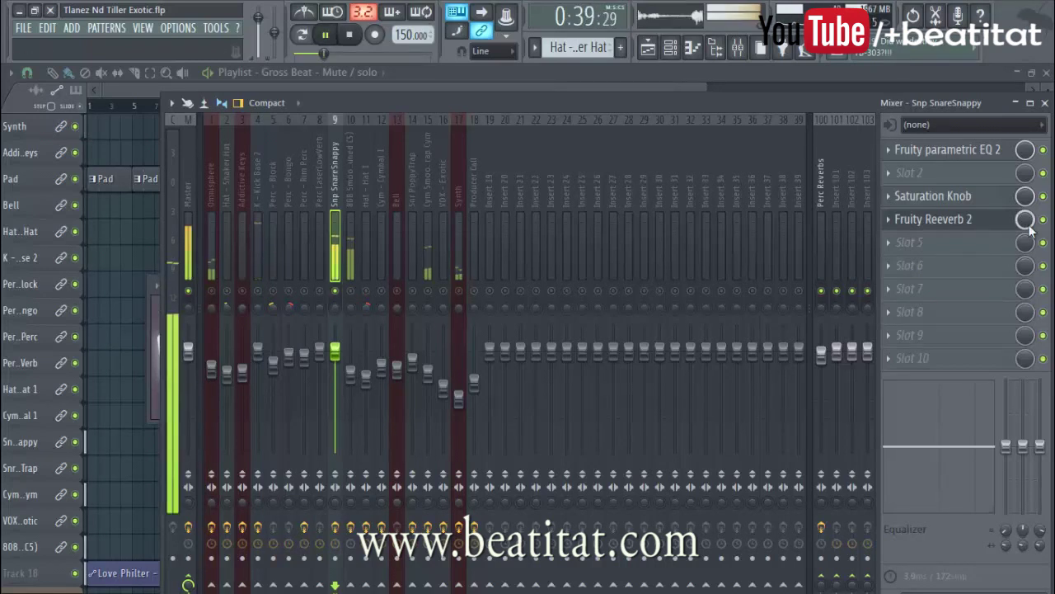
{"action": "key", "text": "space"}
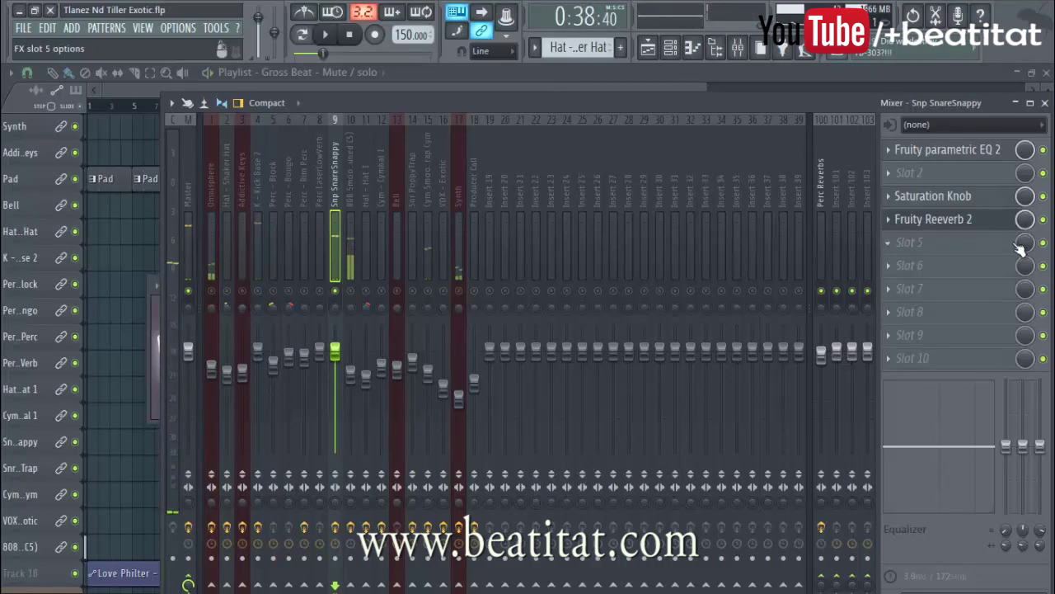
{"action": "left_click", "coordinate": [1009, 224]}
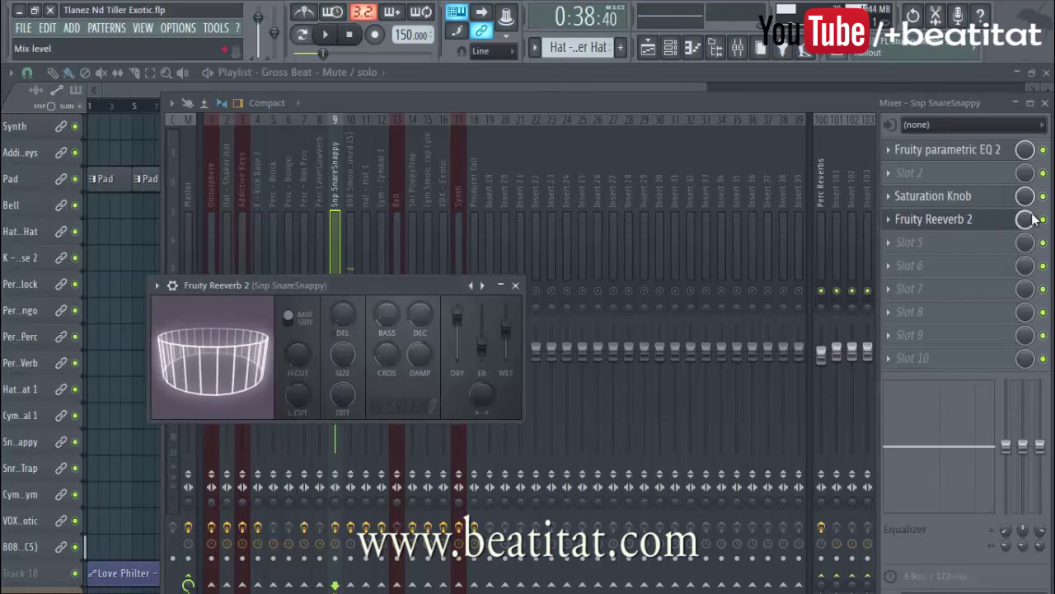
- Mute the snare mixer track and view the effects on the Perc Reverbs insert
{"action": "left_click", "coordinate": [331, 241]}
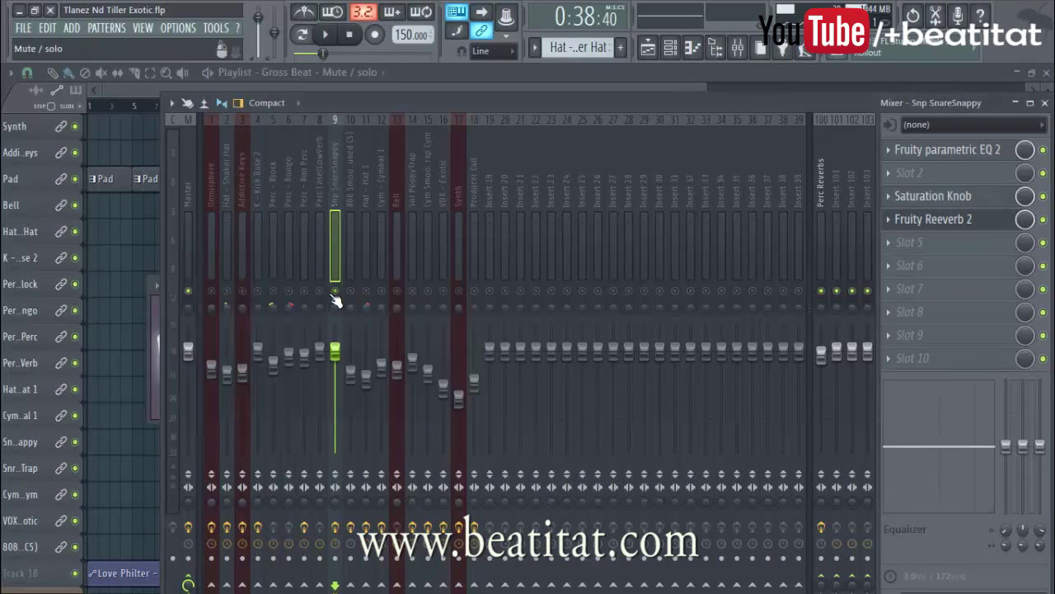
{"action": "left_click", "coordinate": [827, 244]}
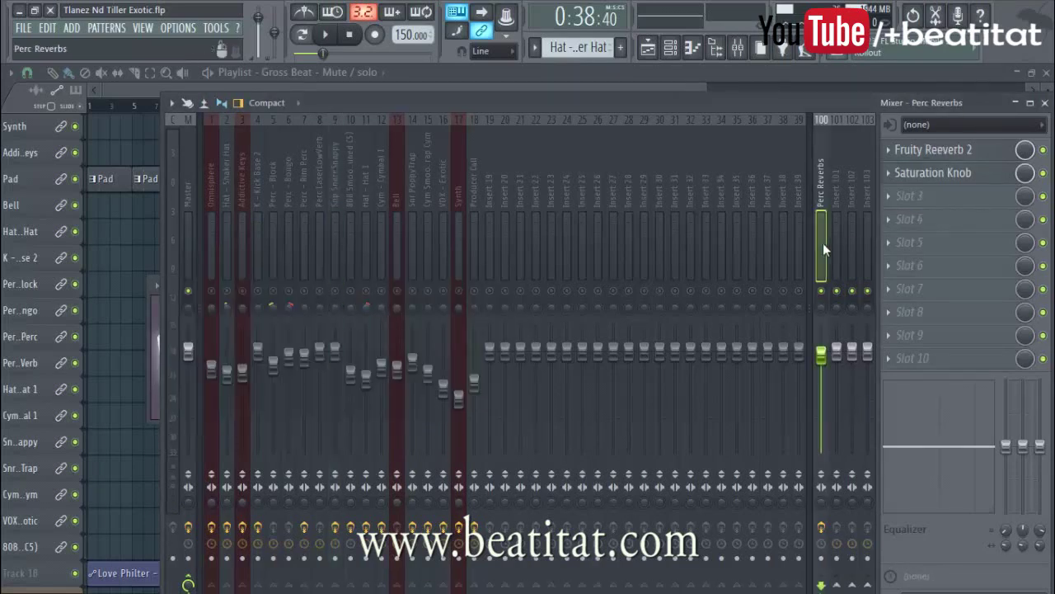
{"action": "left_click", "coordinate": [367, 213]}
{"action": "left_click", "coordinate": [353, 212]}
{"action": "left_click", "coordinate": [328, 220]}
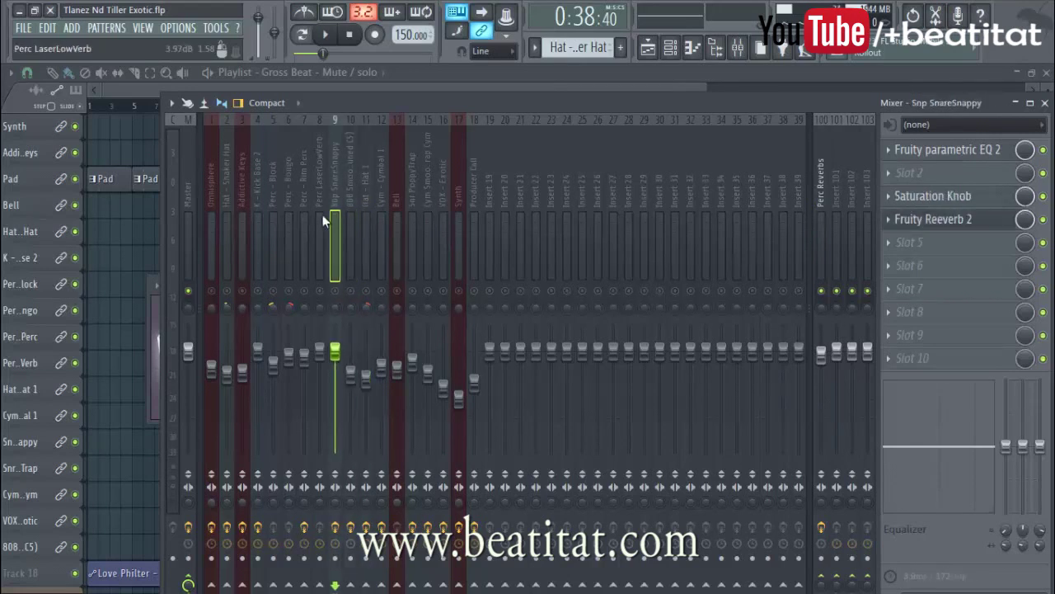
- Unmute the Perc LaserLowVerb, Rim Perc, Bongo and Block mixer tracks
{"action": "left_click", "coordinate": [321, 216]}
{"action": "left_click", "coordinate": [307, 250]}
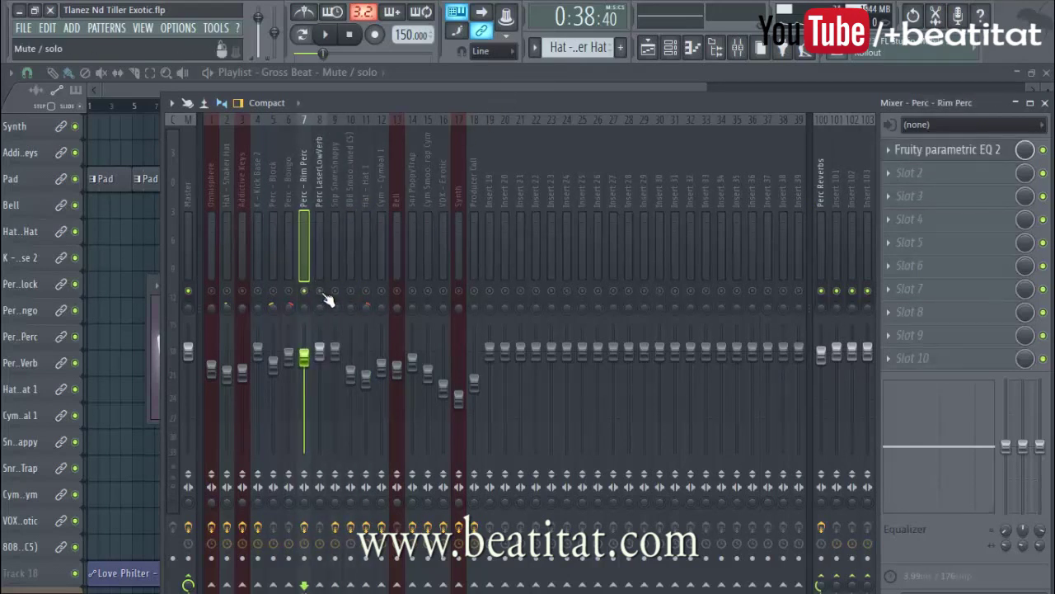
{"action": "left_click", "coordinate": [291, 273]}
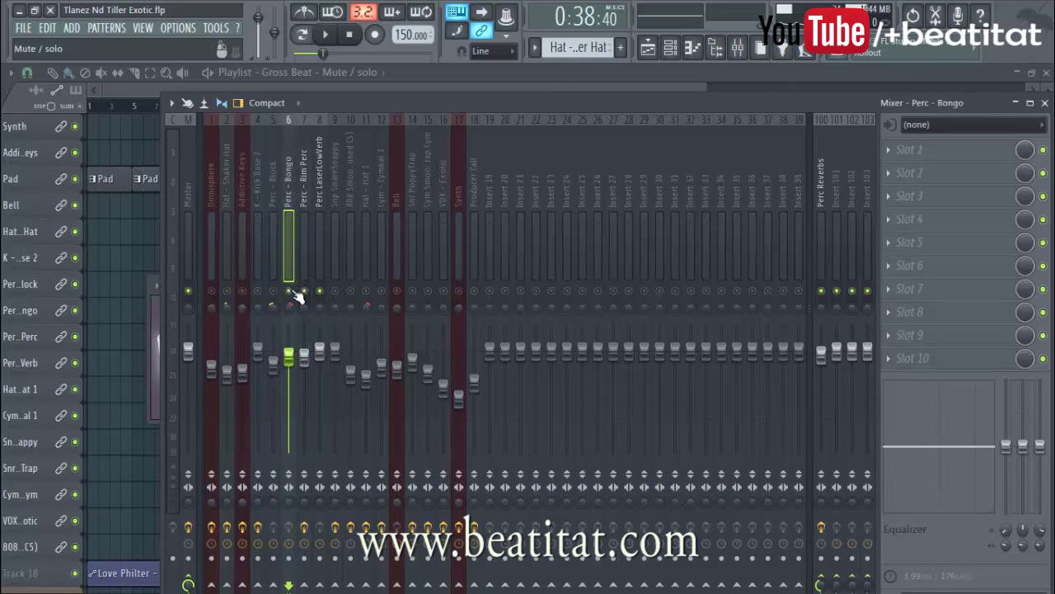
{"action": "left_click", "coordinate": [273, 276]}
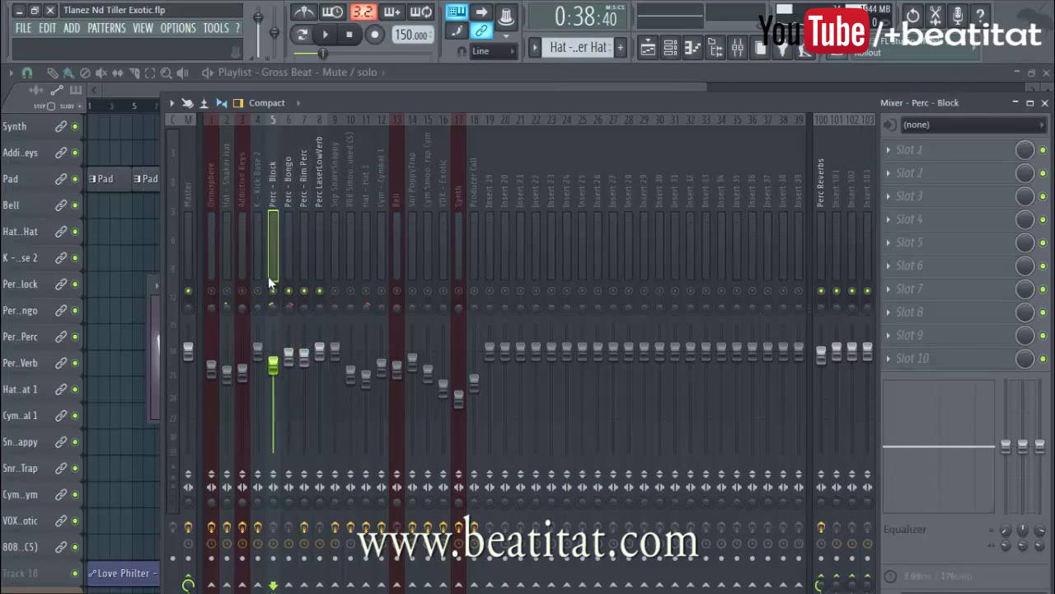
- Find the Cym SmoothTrap Cym mixer track among the drum tracks and unmute it
{"action": "left_click", "coordinate": [257, 272]}
{"action": "left_click", "coordinate": [350, 262]}
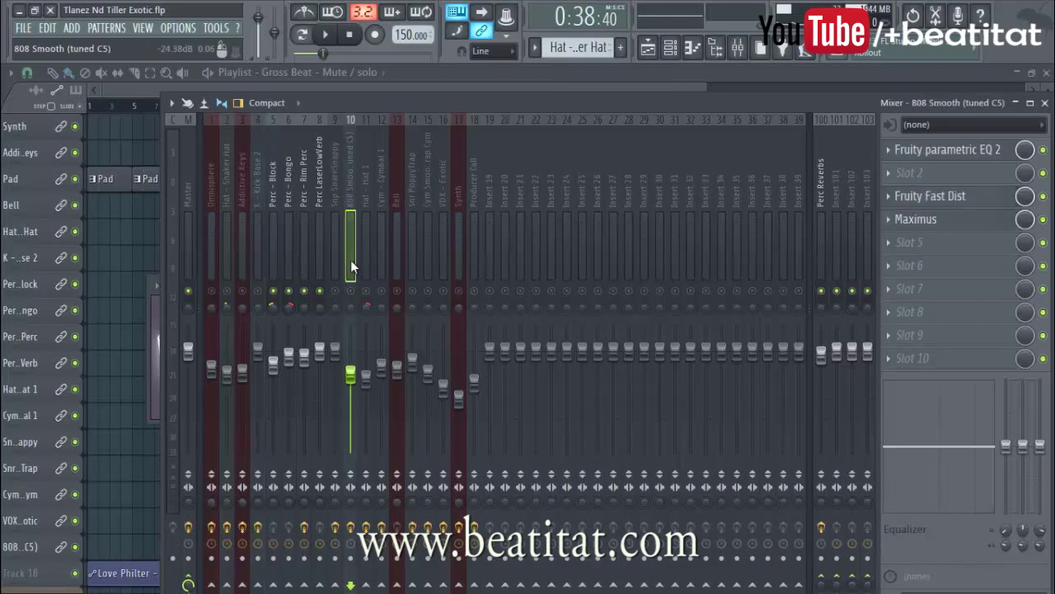
{"action": "left_click", "coordinate": [333, 259]}
{"action": "left_click", "coordinate": [377, 245]}
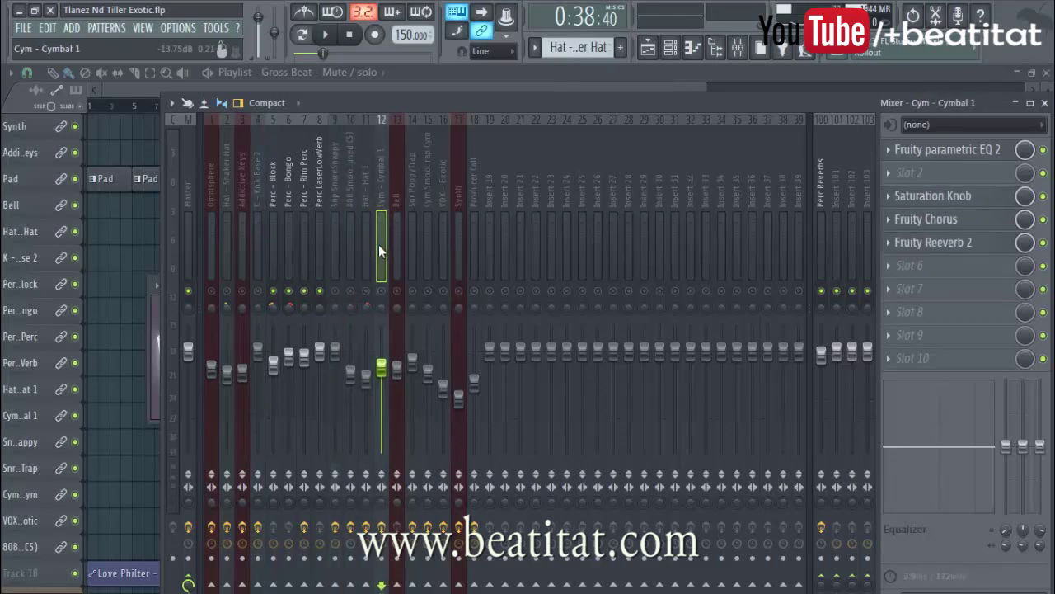
{"action": "key", "text": "Right"}
{"action": "key", "text": "Right"}
{"action": "key", "text": "Right"}
{"action": "key", "text": "Right"}
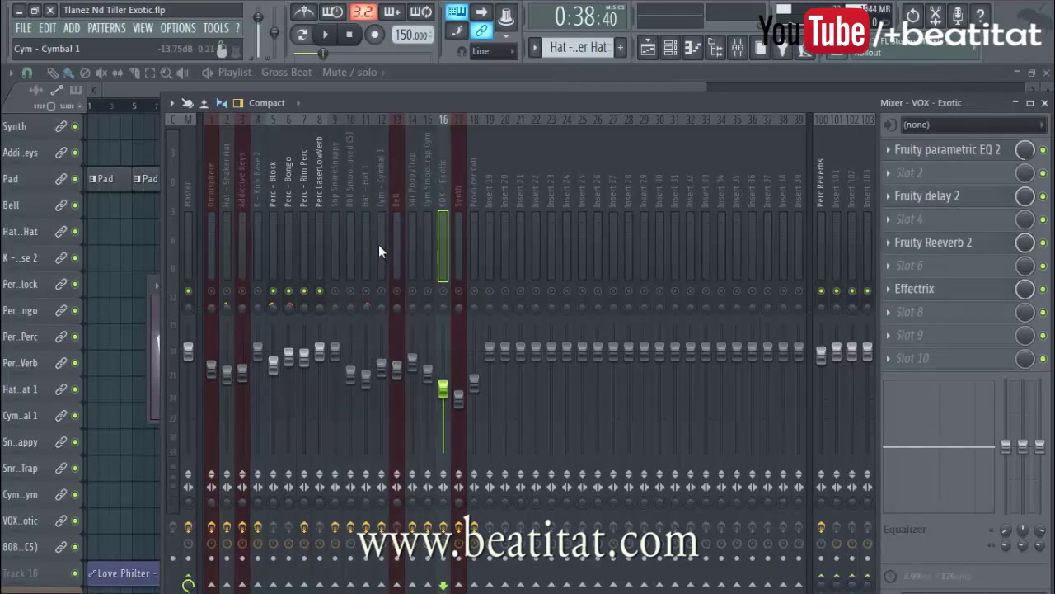
{"action": "key", "text": "Left"}
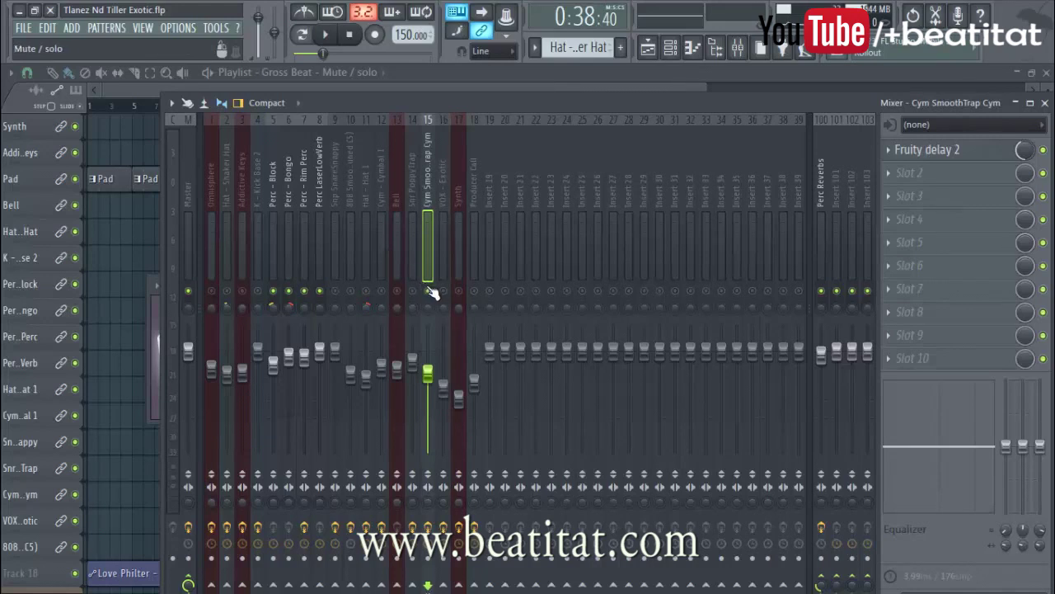
- Check the effect slots of the percussion tracks and Perc Reverbs insert, and shrink the mixer window to uncover the playlist
{"action": "left_click", "coordinate": [484, 255]}
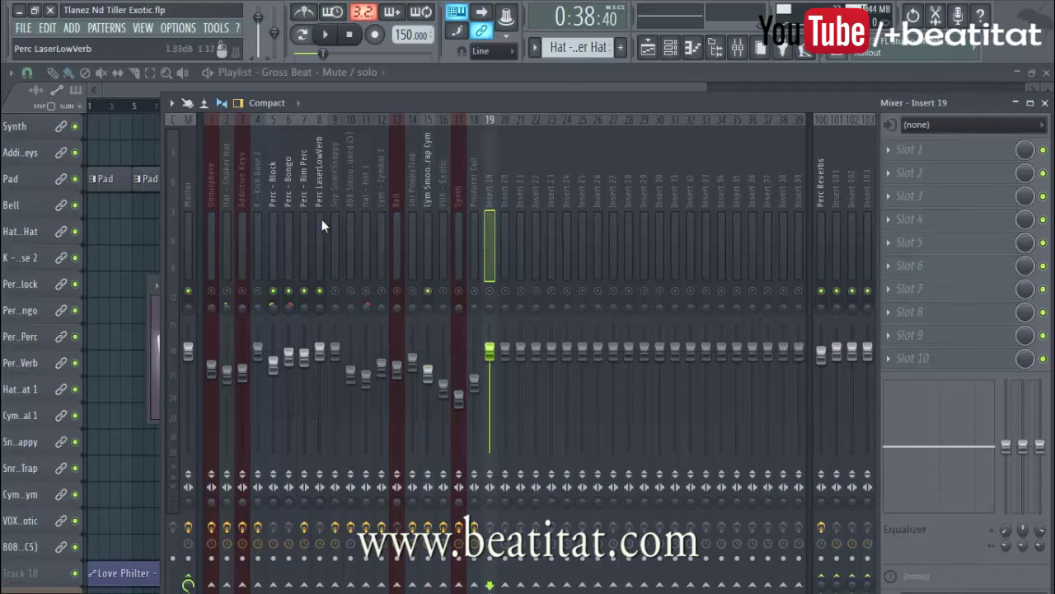
{"action": "left_click", "coordinate": [290, 223]}
{"action": "left_click", "coordinate": [278, 218]}
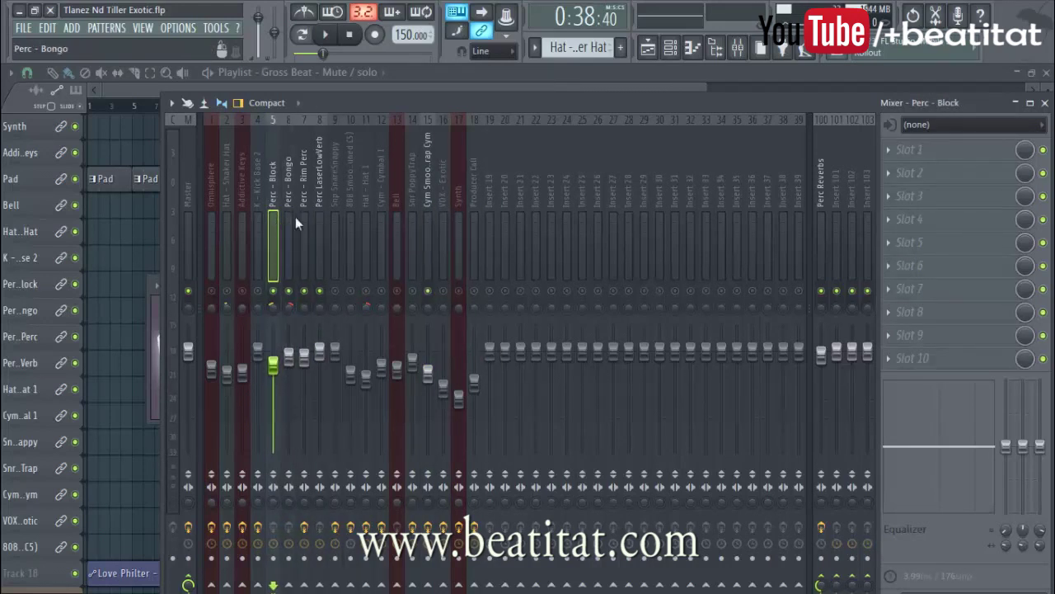
{"action": "left_click", "coordinate": [318, 212]}
{"action": "left_click", "coordinate": [821, 175]}
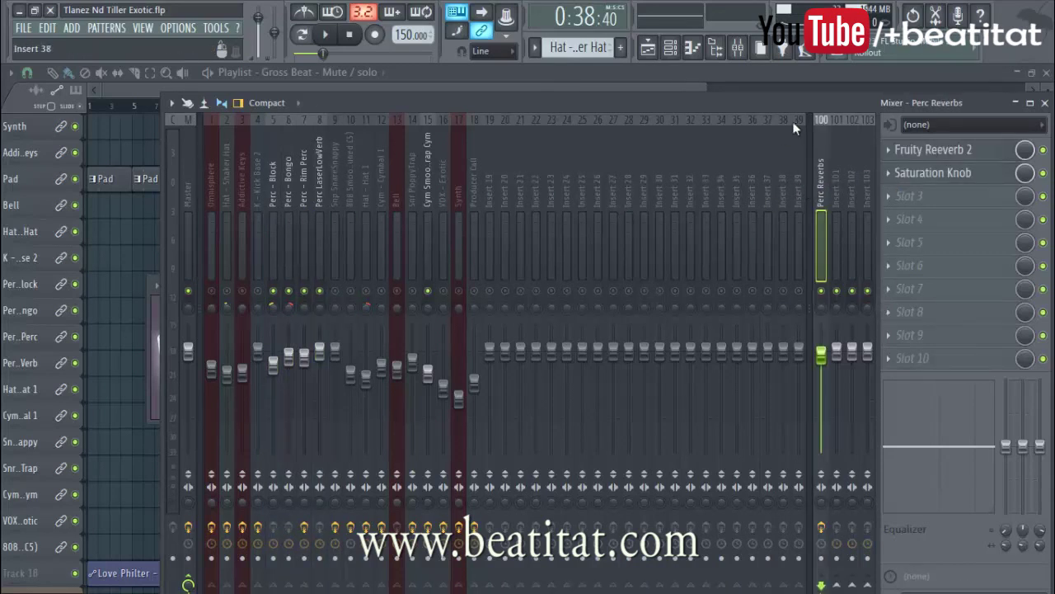
{"action": "left_click_drag", "start_coordinate": [809, 91], "coordinate": [742, 122]}
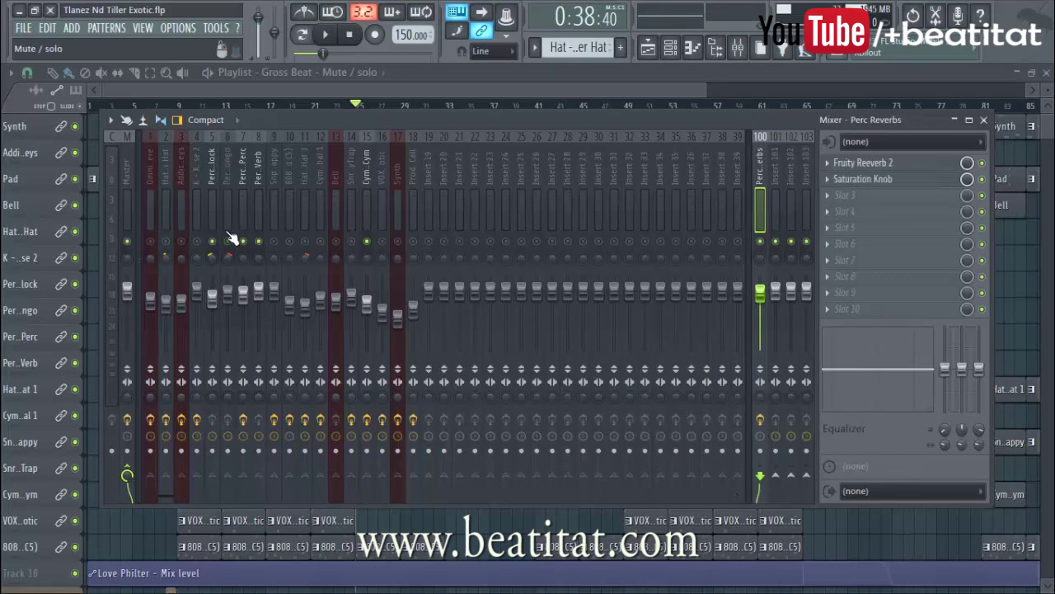
{"action": "left_click", "coordinate": [226, 208]}
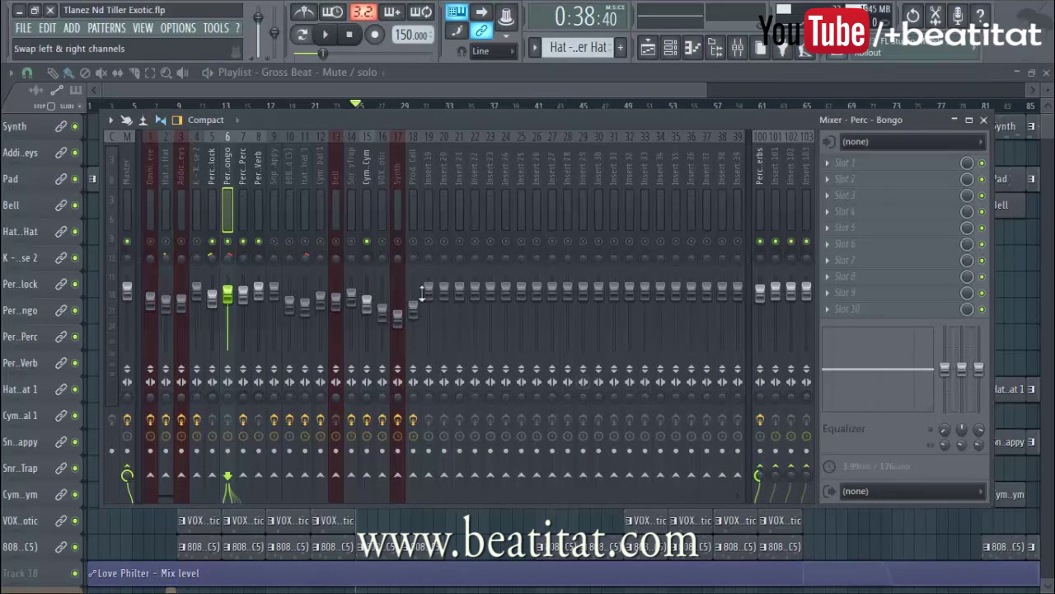
- Play the beat from bar 17 and watch the Perc LaserLowVerb and Rim Perc tracks in the mixer
{"action": "key", "text": "space"}
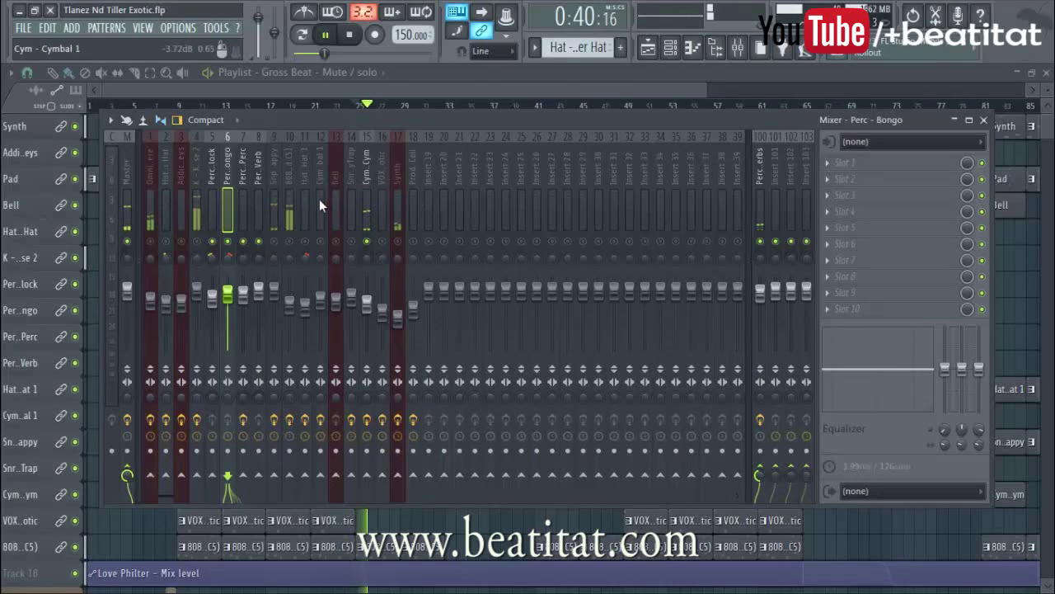
{"action": "left_click", "coordinate": [382, 88]}
{"action": "key", "text": "space"}
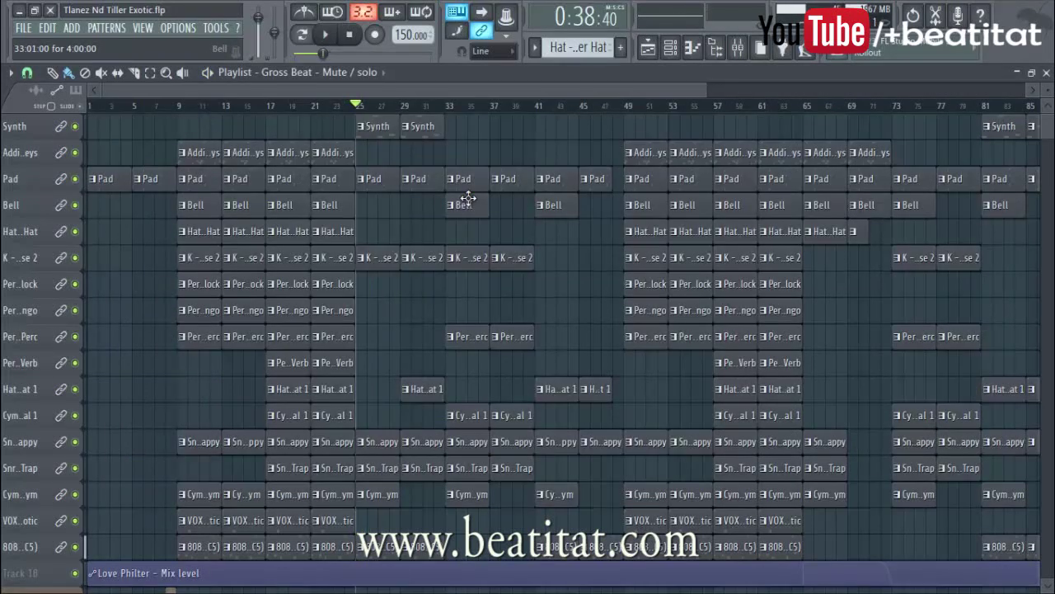
{"action": "left_click", "coordinate": [271, 105]}
{"action": "key", "text": "space"}
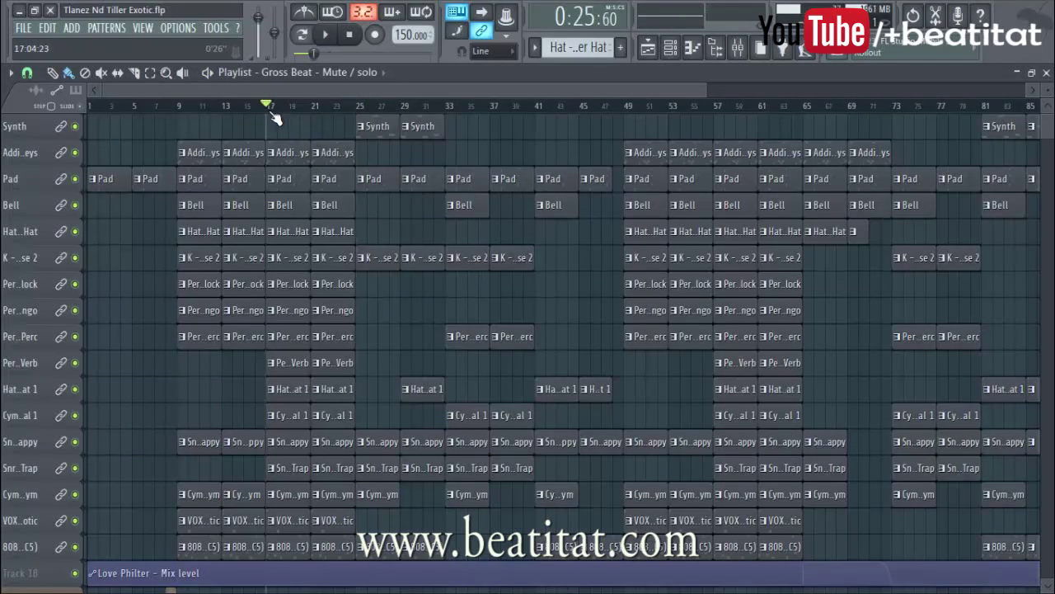
{"action": "left_click", "coordinate": [738, 49]}
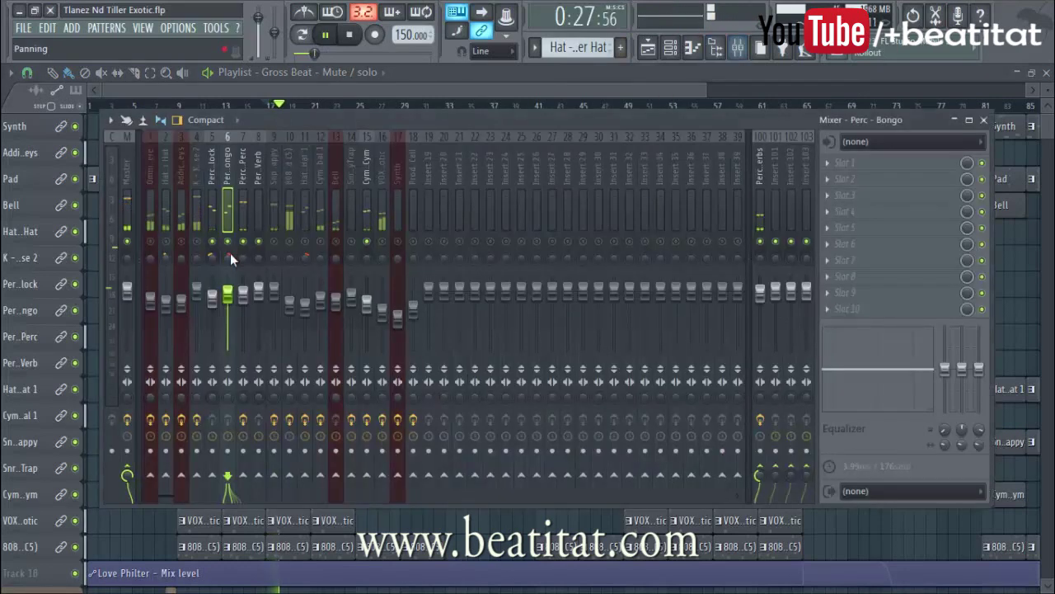
{"action": "left_click", "coordinate": [260, 218]}
{"action": "left_click", "coordinate": [247, 222]}
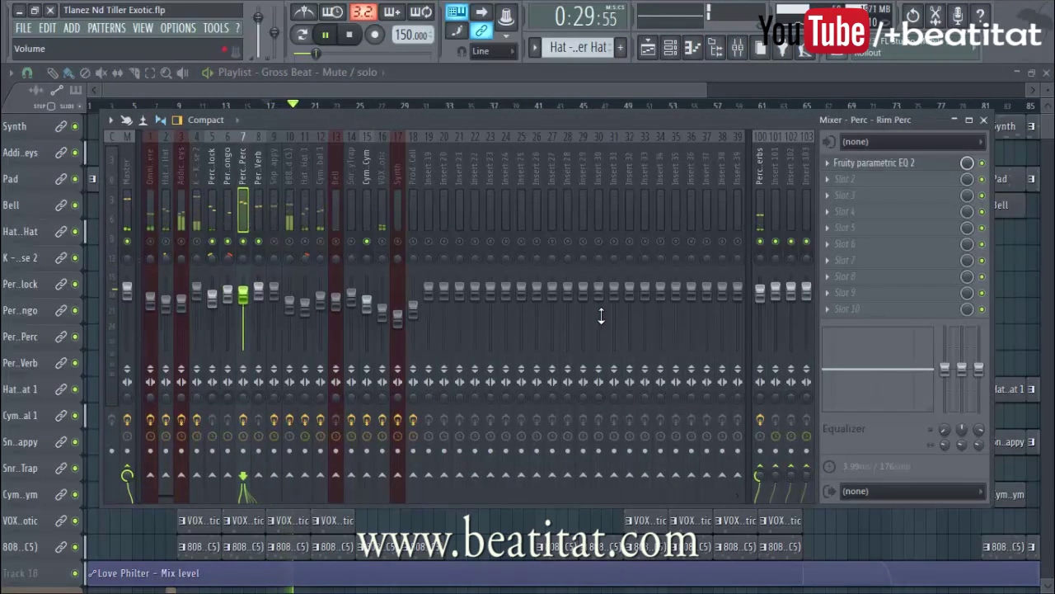
{"action": "key", "text": "space"}
- Step through the mixer from the percussion tracks to Cym SmoothTrap Cym and compare their effect slots
{"action": "left_click", "coordinate": [260, 203]}
{"action": "left_click", "coordinate": [243, 205]}
{"action": "left_click", "coordinate": [228, 205]}
{"action": "left_click", "coordinate": [212, 205]}
{"action": "left_click", "coordinate": [239, 198]}
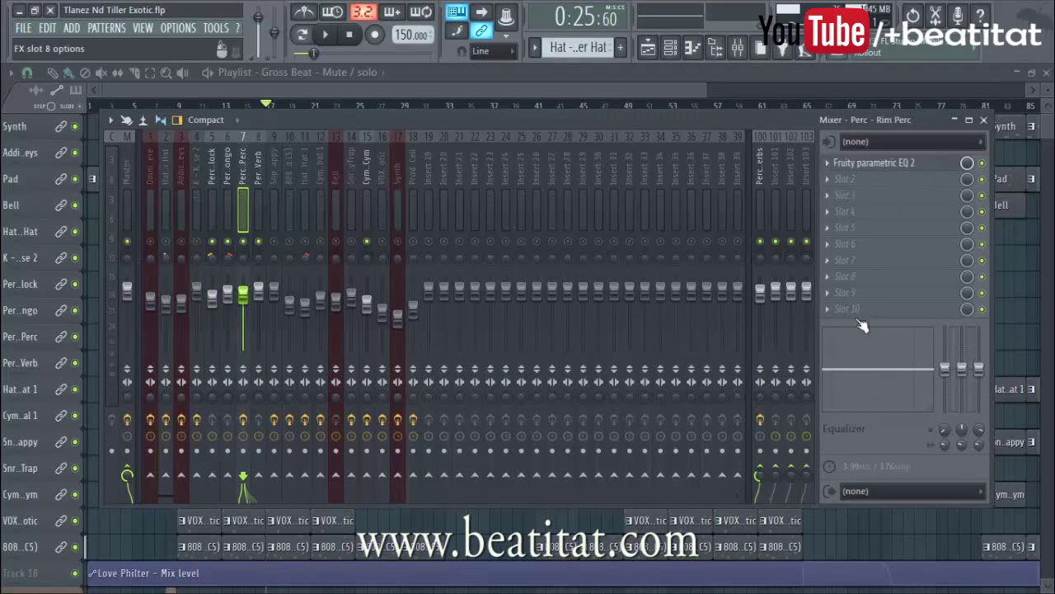
{"action": "key", "text": "Right"}
{"action": "key", "text": "Left"}
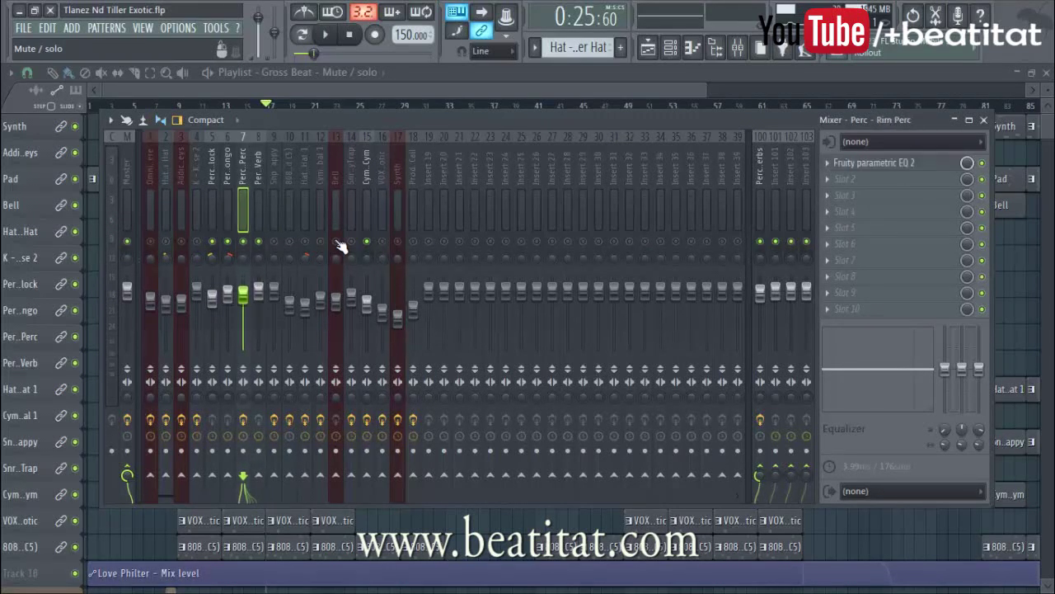
{"action": "key", "text": "Left"}
{"action": "key", "text": "Left"}
{"action": "key", "text": "Left"}
{"action": "key", "text": "Right"}
{"action": "key", "text": "Right"}
{"action": "key", "text": "Right"}
{"action": "key", "text": "Right"}
{"action": "key", "text": "Right"}
{"action": "key", "text": "Right"}
{"action": "key", "text": "Right"}
{"action": "key", "text": "Right"}
{"action": "key", "text": "Right"}
{"action": "key", "text": "Right"}
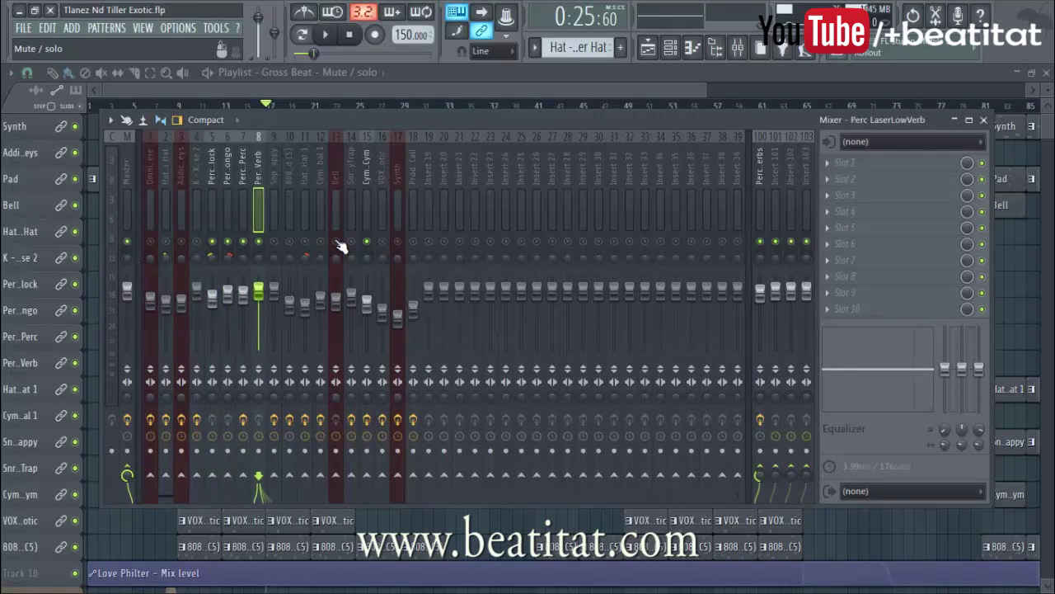
{"action": "key", "text": "Right"}
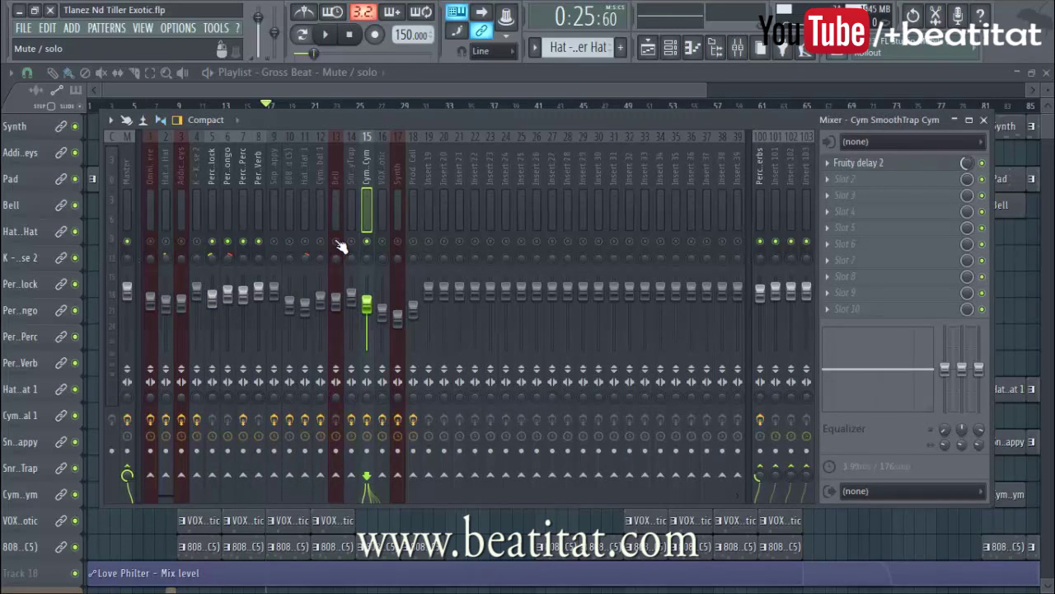
- Go back over the mixer tracks down to Perc - Block and view the effects on the Perc Reverbs insert
{"action": "key", "text": "Left"}
{"action": "key", "text": "Left"}
{"action": "key", "text": "Left"}
{"action": "key", "text": "Left"}
{"action": "key", "text": "Left"}
{"action": "key", "text": "Left"}
{"action": "key", "text": "Left"}
{"action": "key", "text": "Left"}
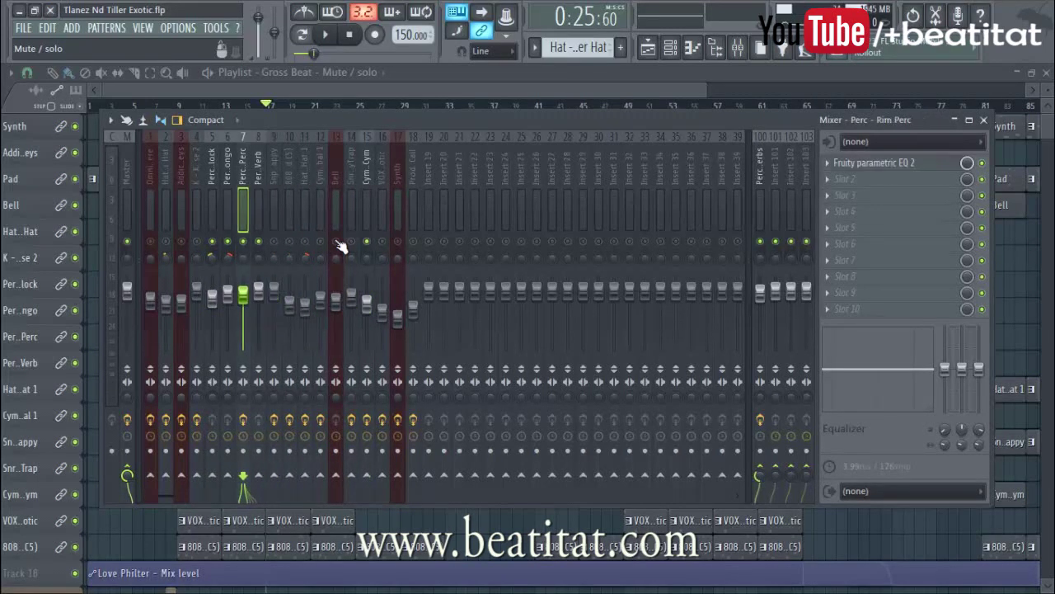
{"action": "key", "text": "Left"}
{"action": "key", "text": "Left"}
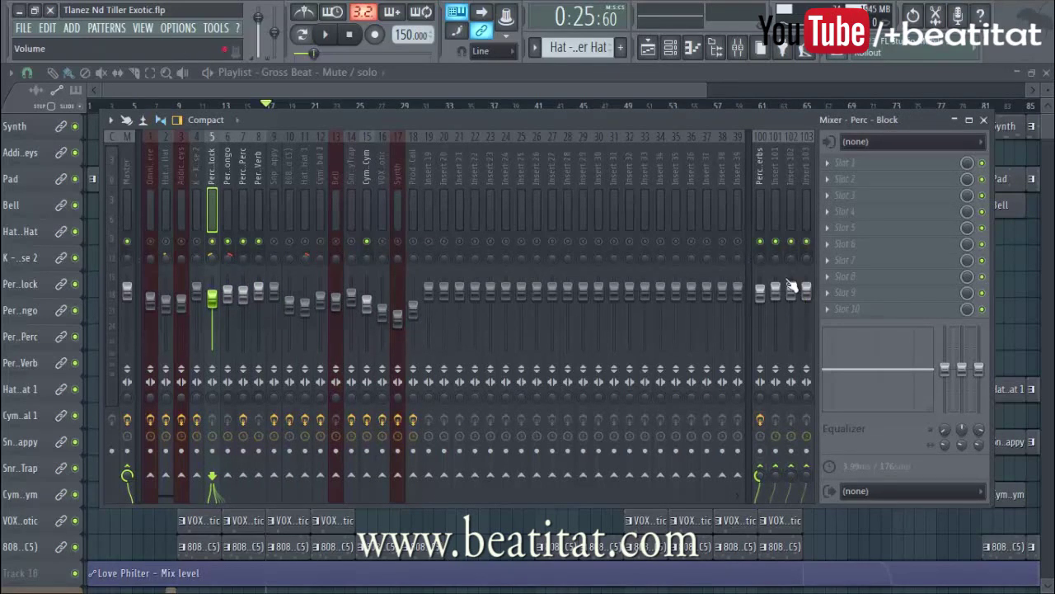
{"action": "left_click", "coordinate": [759, 213]}
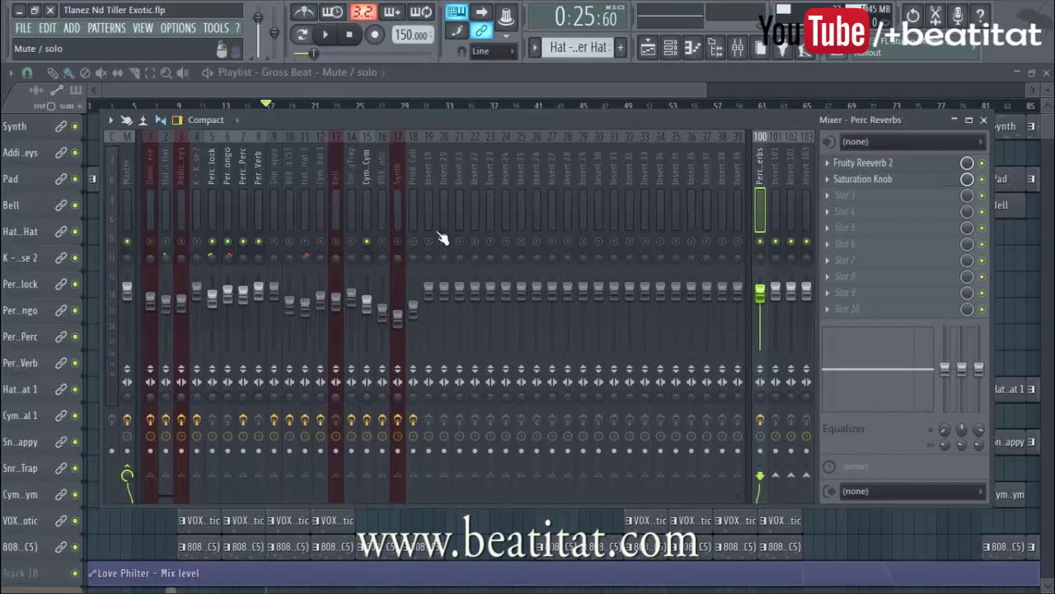
- Review the percussion tracks and view the plugins available for Perc - Block's first effect slot without choosing one
{"action": "left_click", "coordinate": [227, 205]}
{"action": "left_click", "coordinate": [218, 201]}
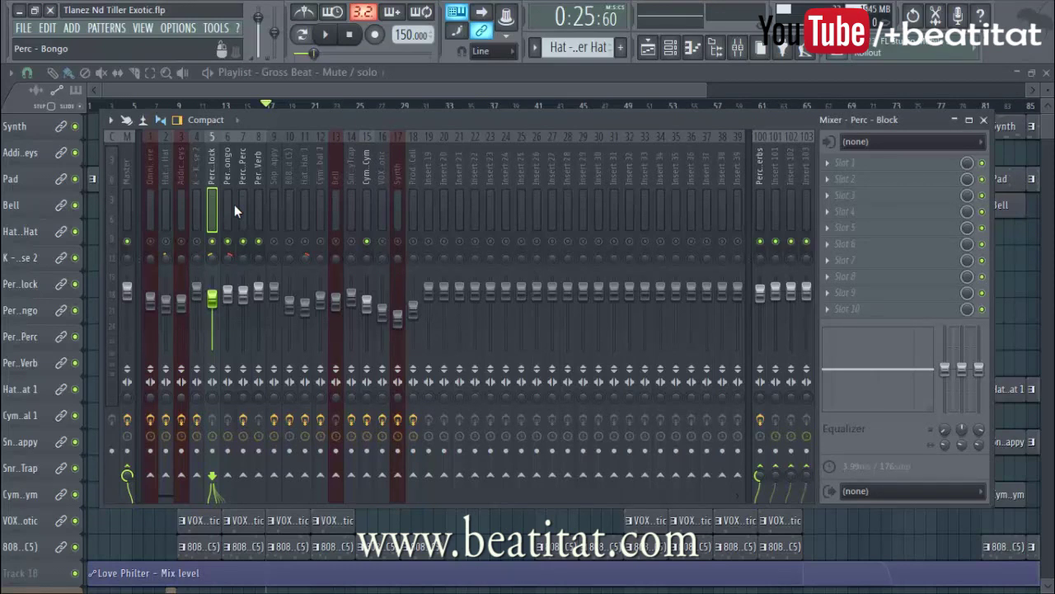
{"action": "left_click", "coordinate": [255, 202]}
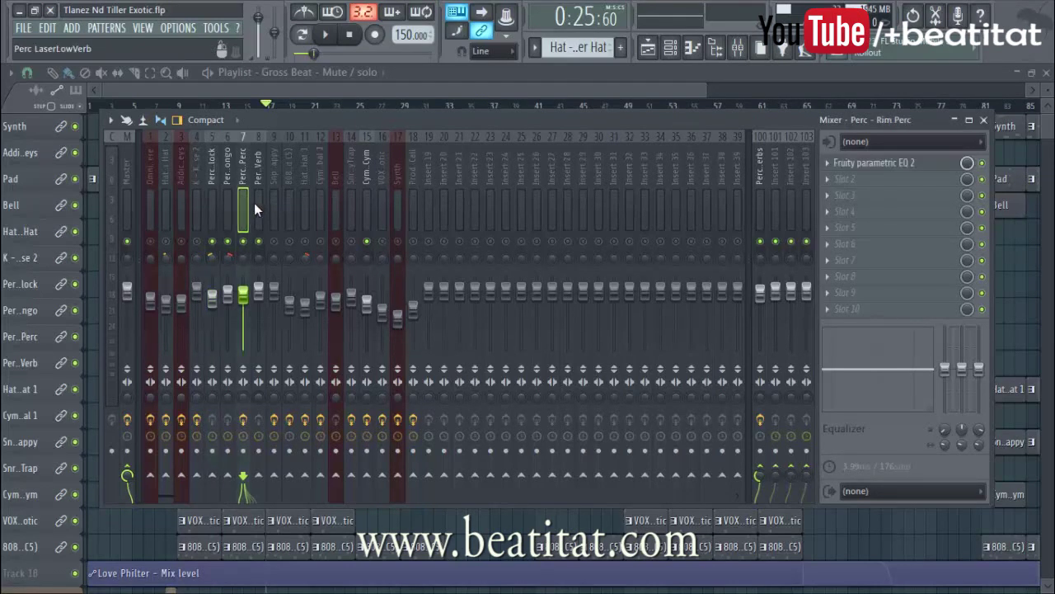
{"action": "left_click", "coordinate": [229, 193]}
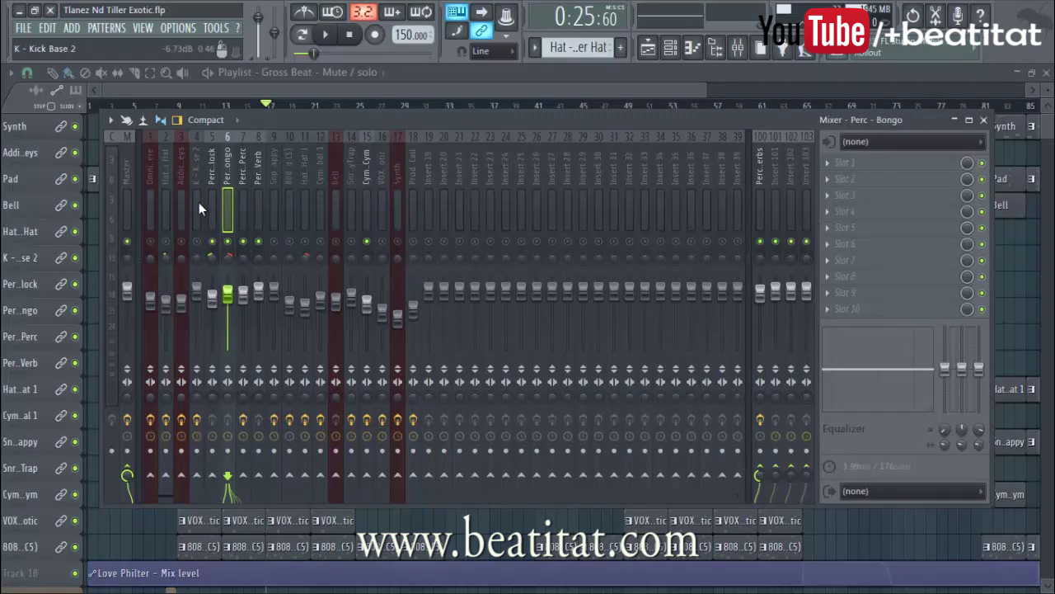
{"action": "left_click", "coordinate": [213, 197]}
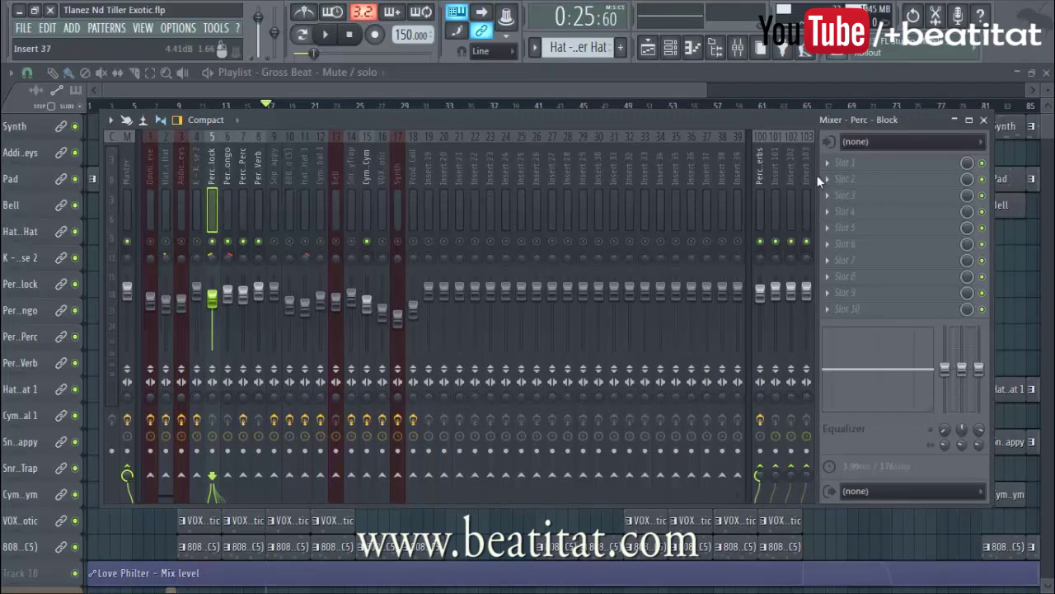
{"action": "left_click", "coordinate": [874, 168]}
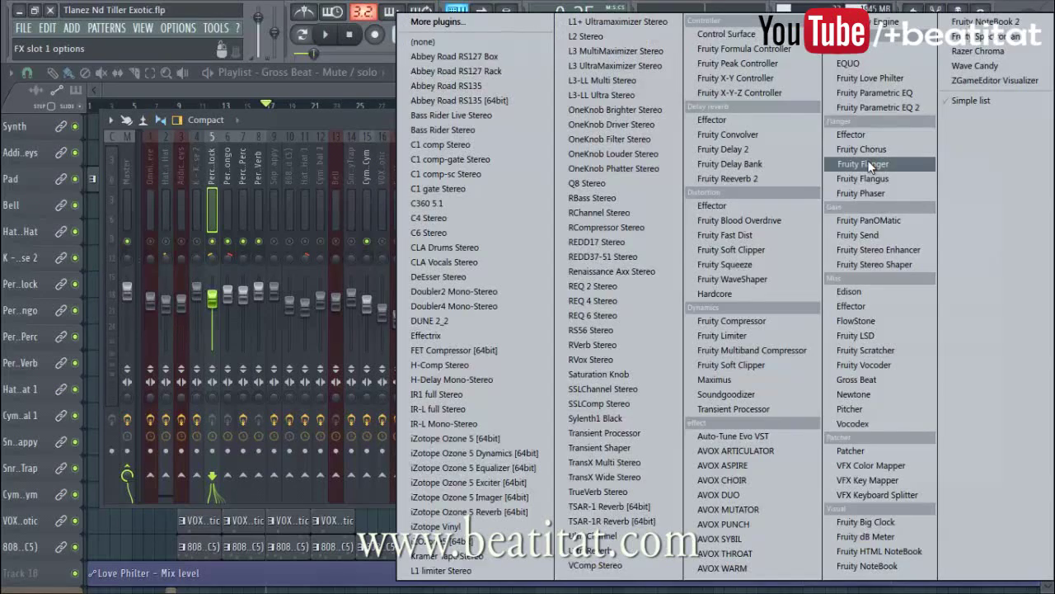
{"action": "left_click", "coordinate": [365, 119]}
- Look over the percussion tracks again and inspect the Fruity Reeverb 2 settings on the Perc Reverbs insert
{"action": "left_click", "coordinate": [231, 211]}
{"action": "left_click", "coordinate": [243, 212]}
{"action": "left_click", "coordinate": [255, 211]}
{"action": "left_click", "coordinate": [239, 212]}
{"action": "left_click", "coordinate": [227, 207]}
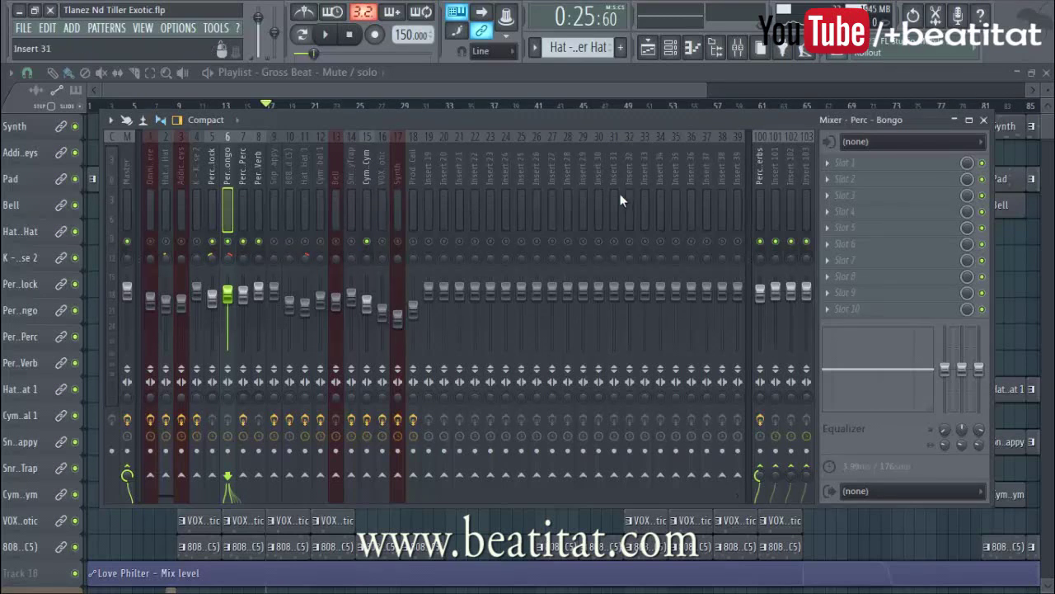
{"action": "left_click", "coordinate": [759, 194]}
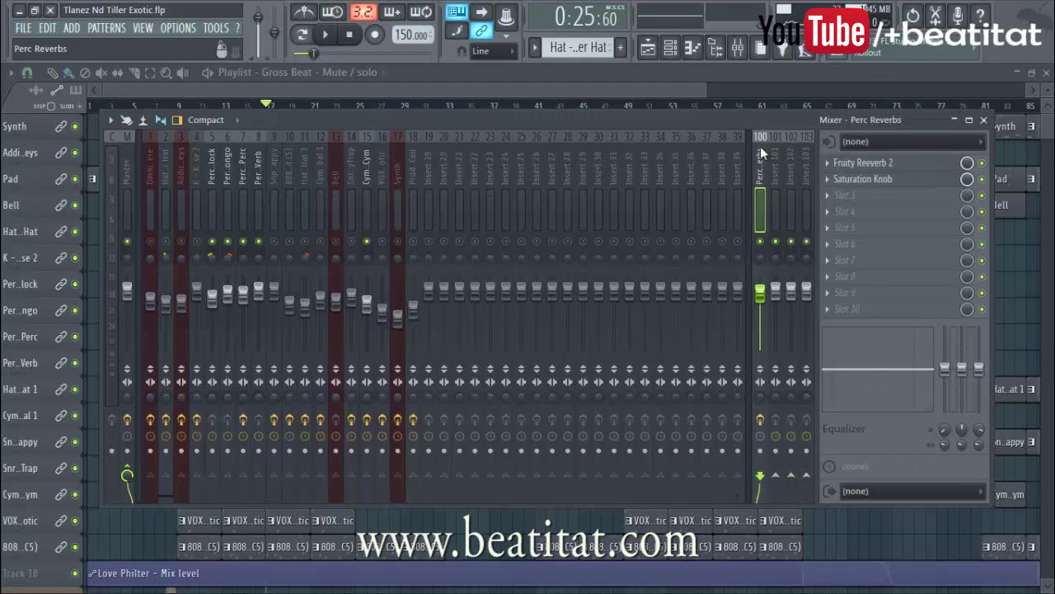
{"action": "left_click", "coordinate": [870, 165]}
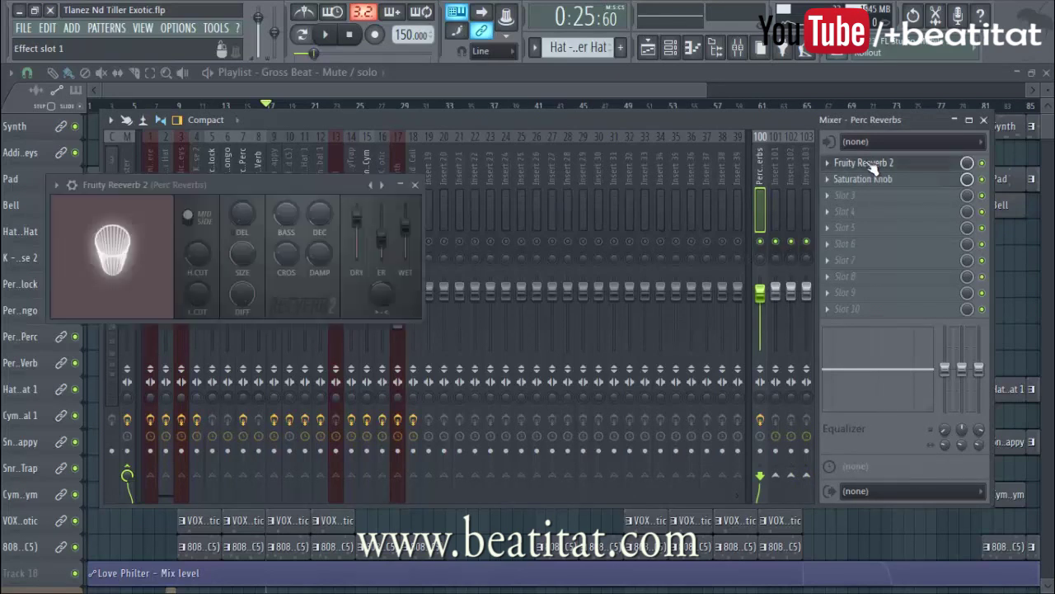
{"action": "left_click", "coordinate": [414, 185]}
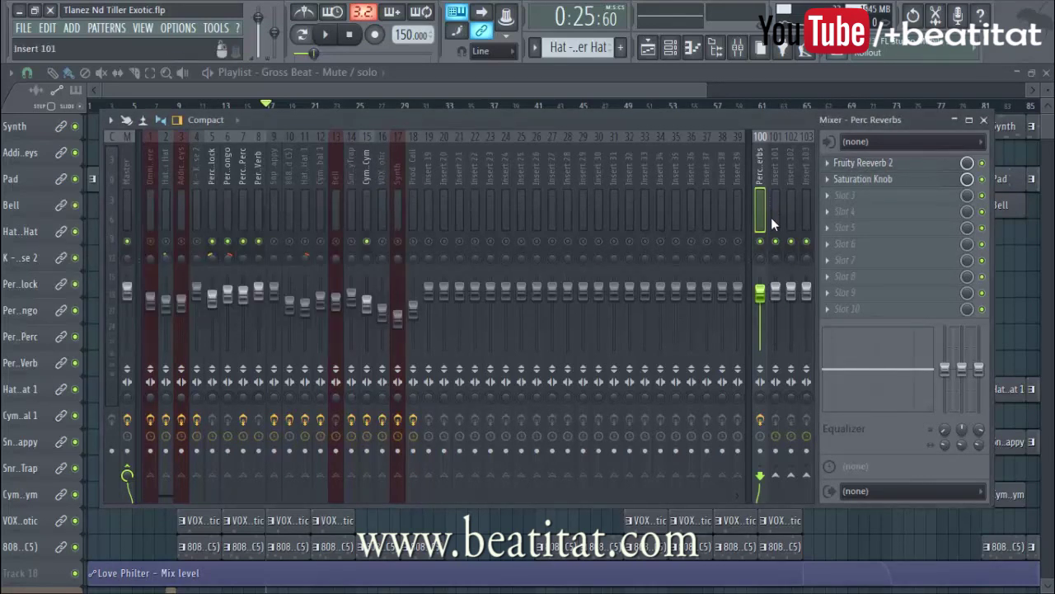
- Lower the Perc Reverbs insert's volume to 91% (-2.2 dB)
{"action": "left_click_drag", "start_coordinate": [760, 292], "coordinate": [761, 294]}
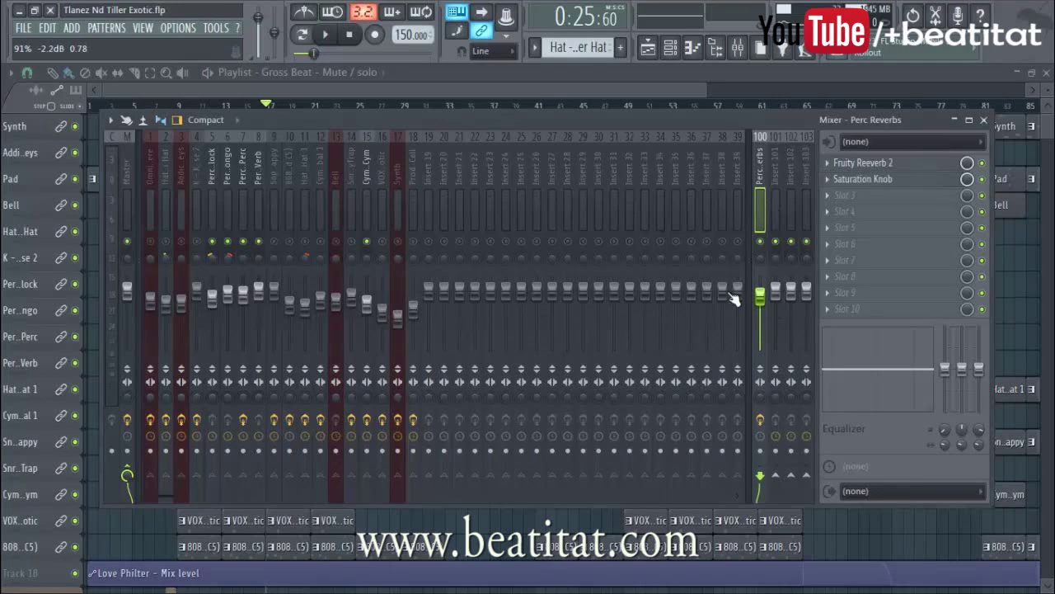
{"action": "left_click", "coordinate": [216, 230]}
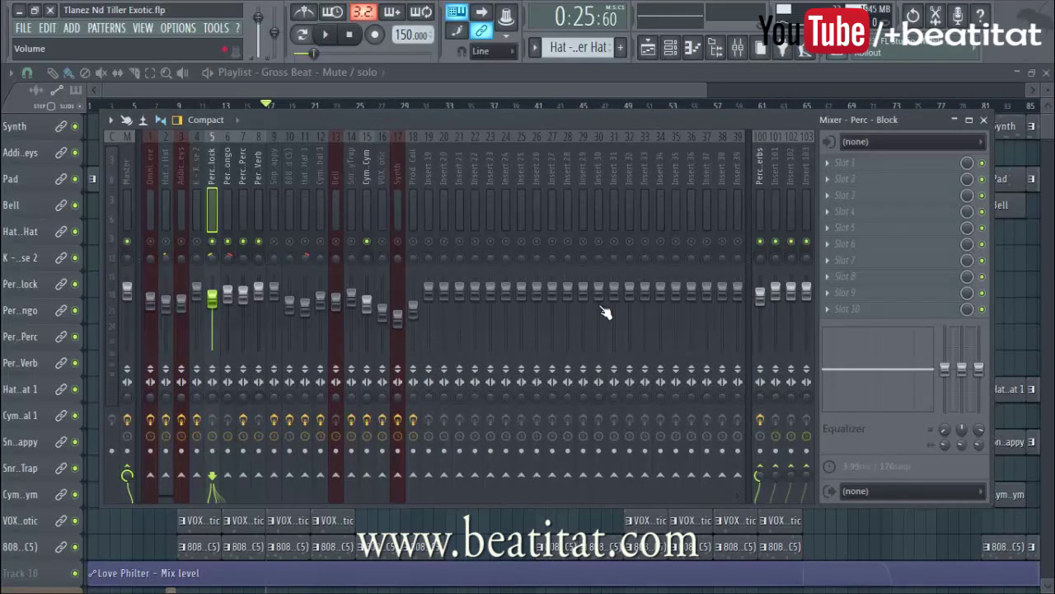
{"action": "left_click", "coordinate": [760, 210]}
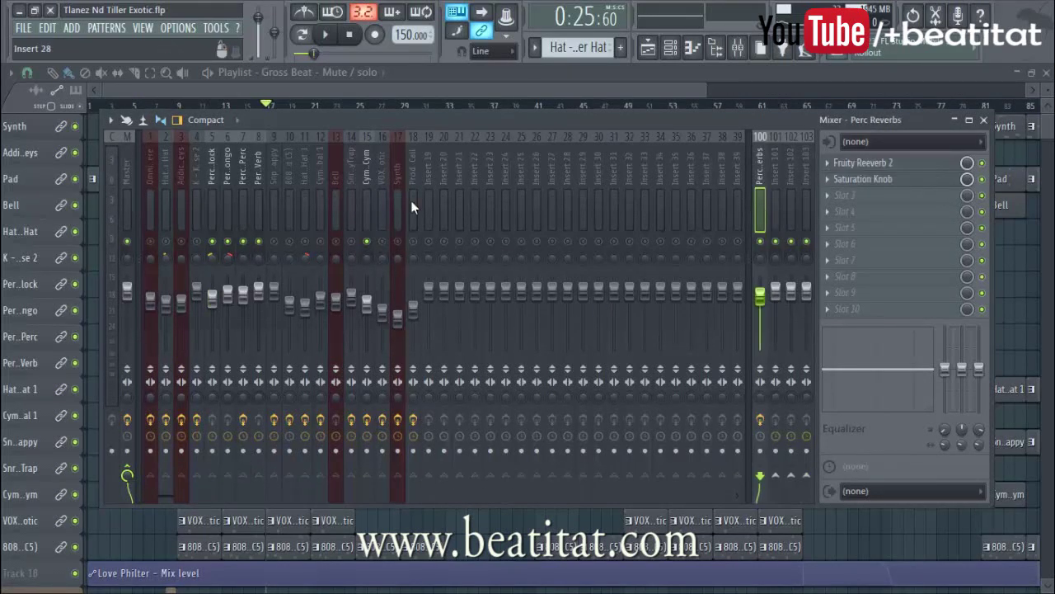
- Play the soloed percussion, cut the Perc Reverbs insert's volume to 0% and raise it again to compare the reverb
{"action": "left_click", "coordinate": [217, 190]}
{"action": "key", "text": "space"}
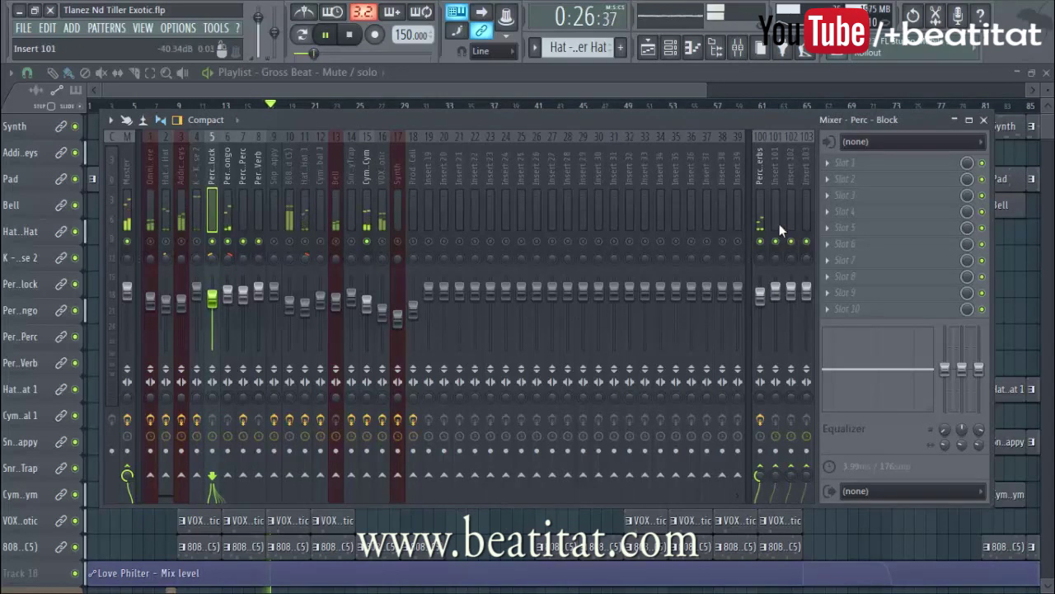
{"action": "left_click", "coordinate": [756, 216]}
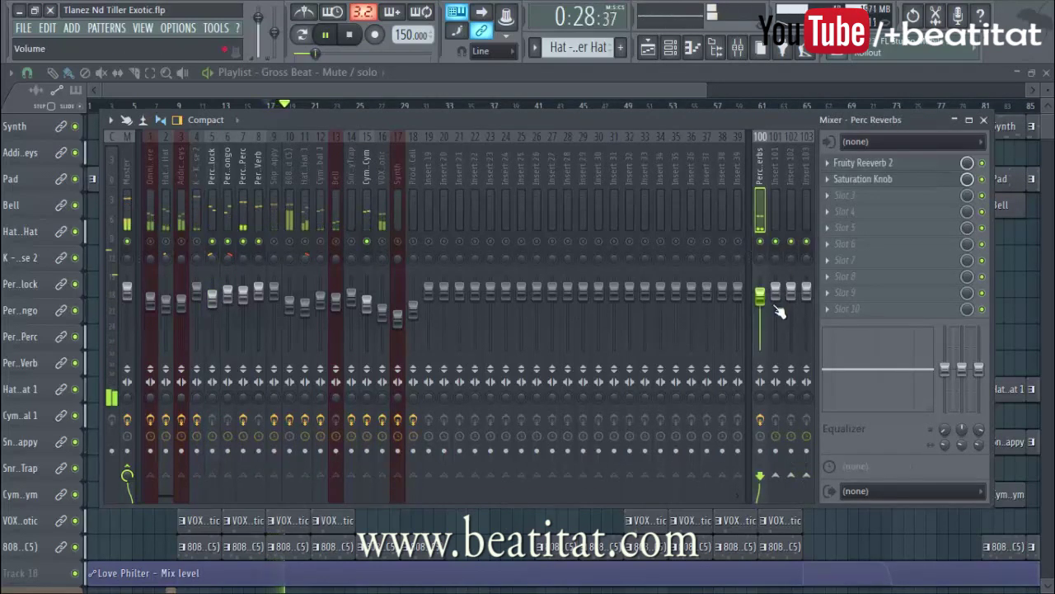
{"action": "left_click_drag", "start_coordinate": [760, 294], "coordinate": [761, 350]}
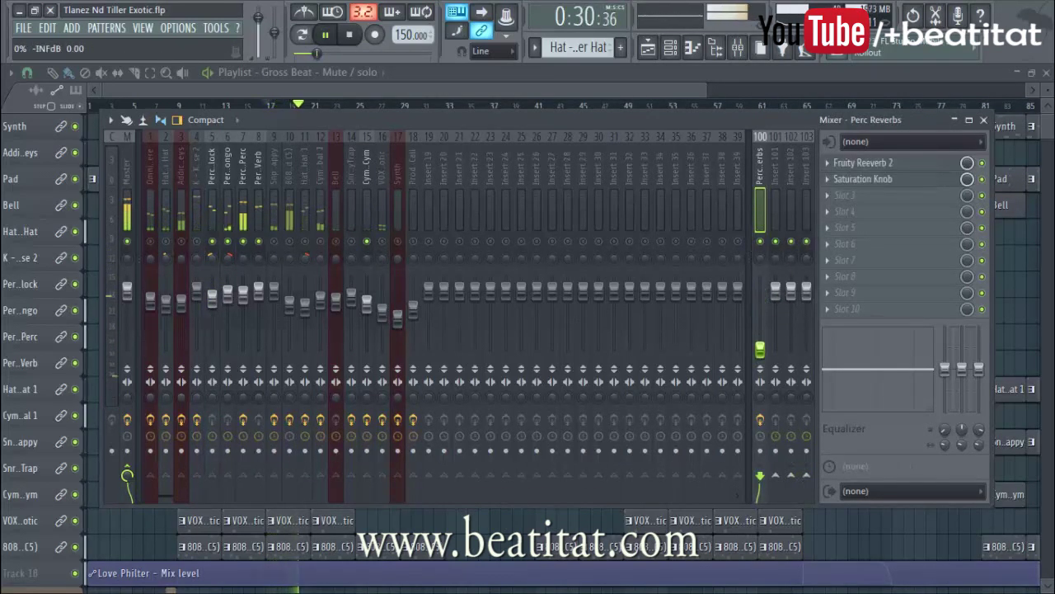
{"action": "left_click_drag", "start_coordinate": [761, 350], "coordinate": [760, 301]}
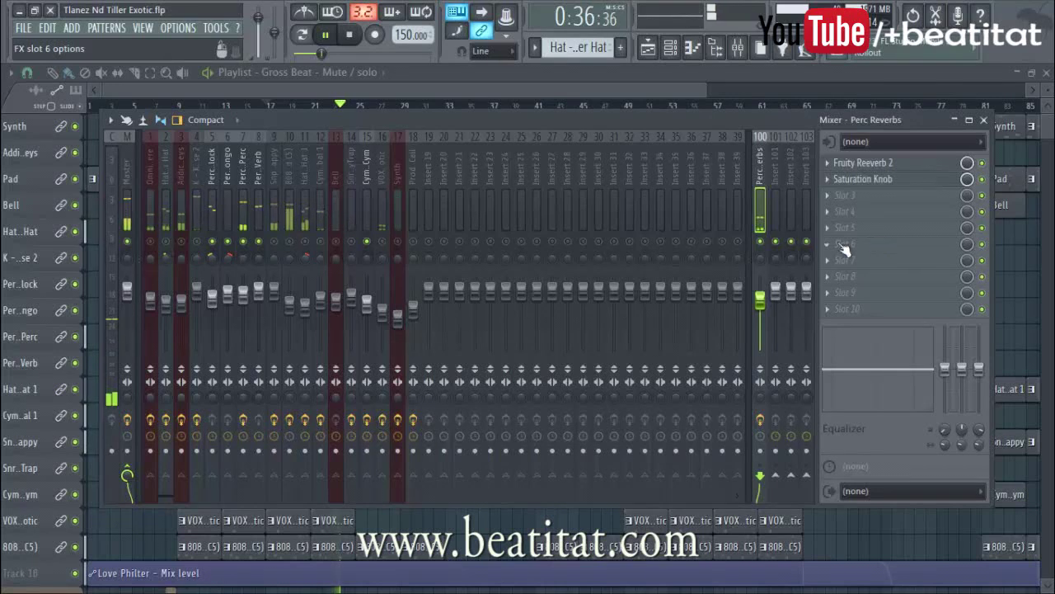
{"action": "key", "text": "space"}
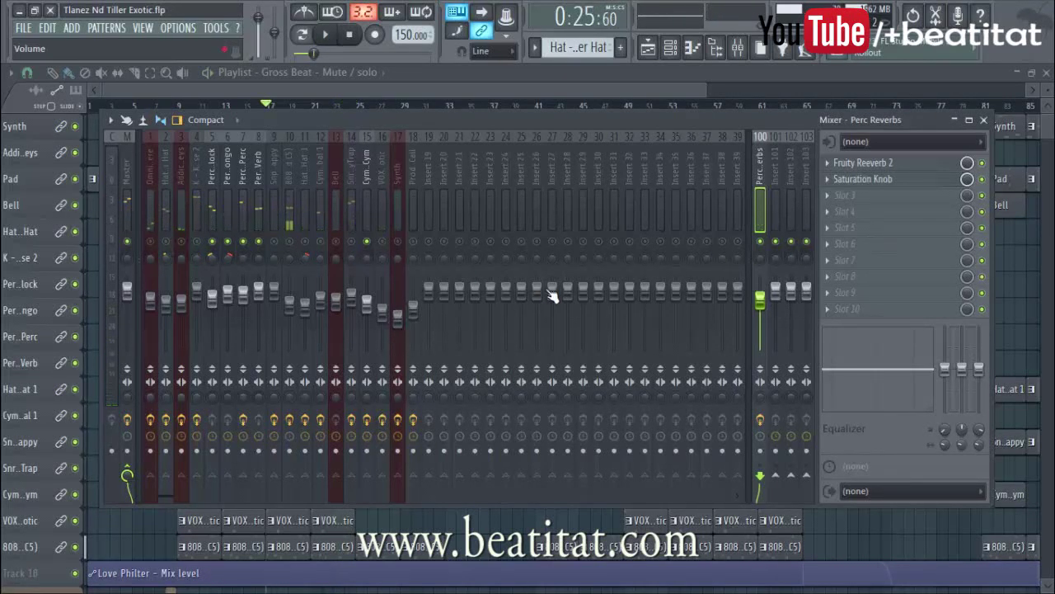
- Look over Insert 102, Insert 34 and the Perc Reverbs insert to compare their effect slots
{"action": "left_click", "coordinate": [779, 161]}
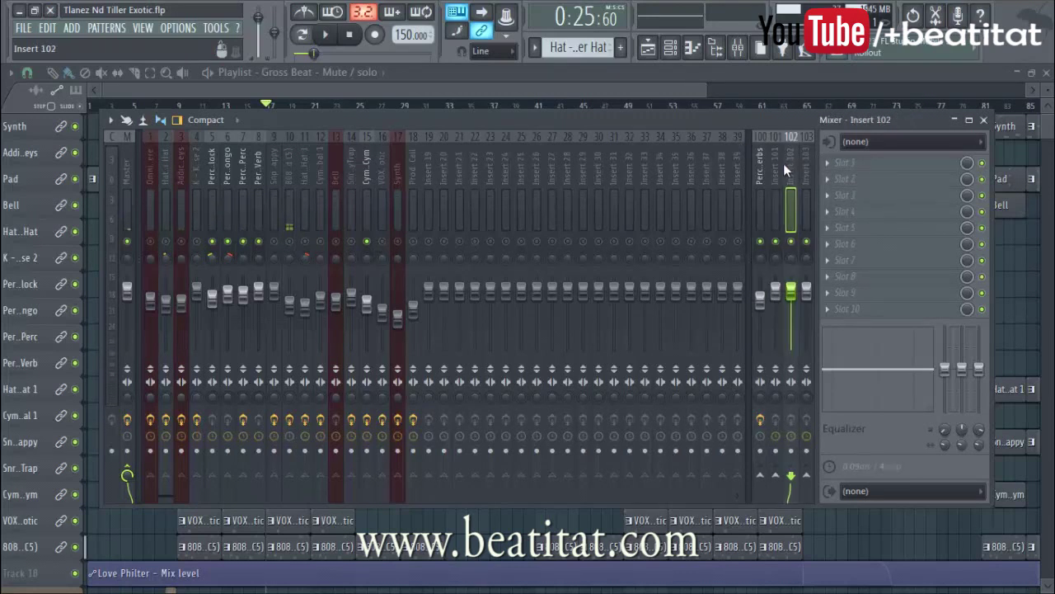
{"action": "left_click", "coordinate": [759, 202]}
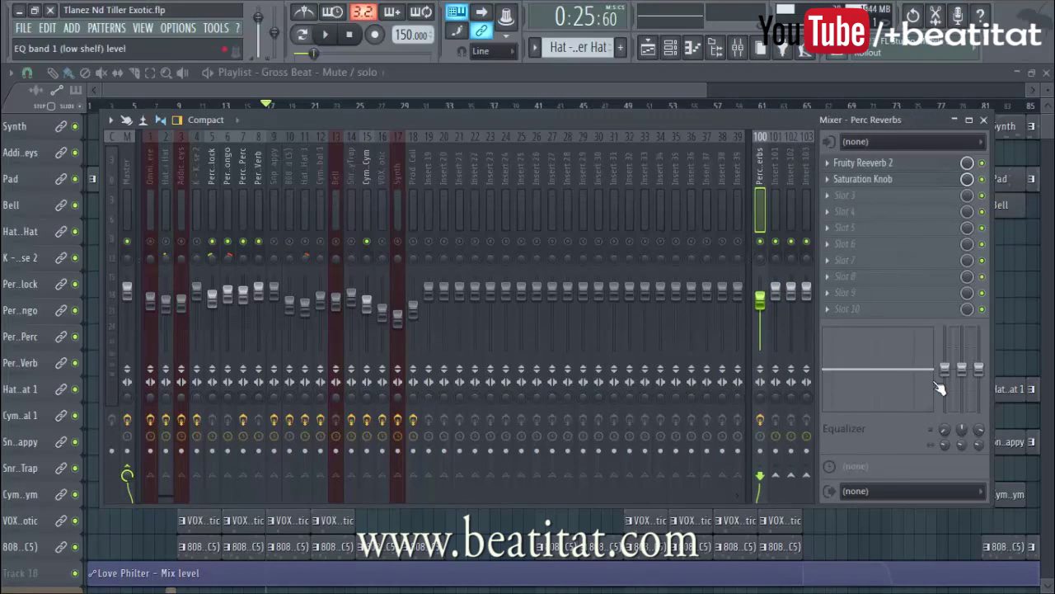
{"action": "left_click", "coordinate": [656, 182]}
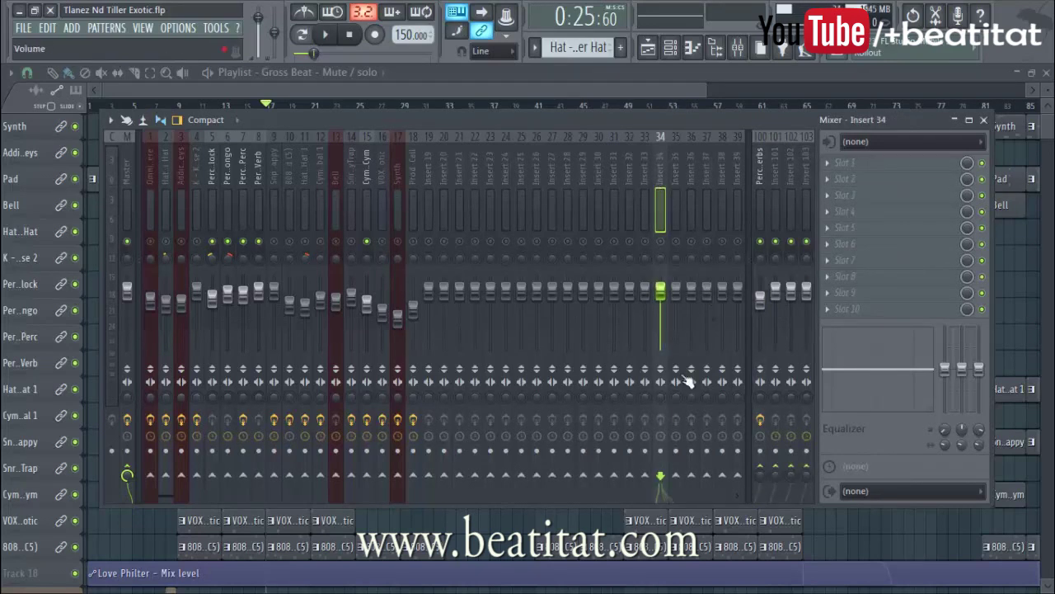
{"action": "left_click", "coordinate": [758, 240]}
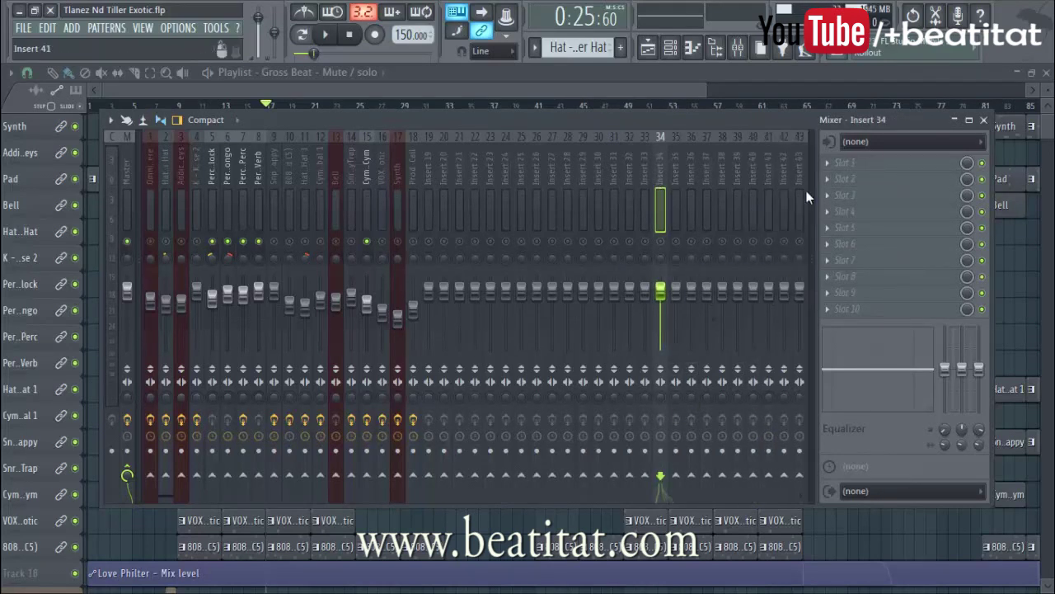
{"action": "left_click", "coordinate": [762, 168]}
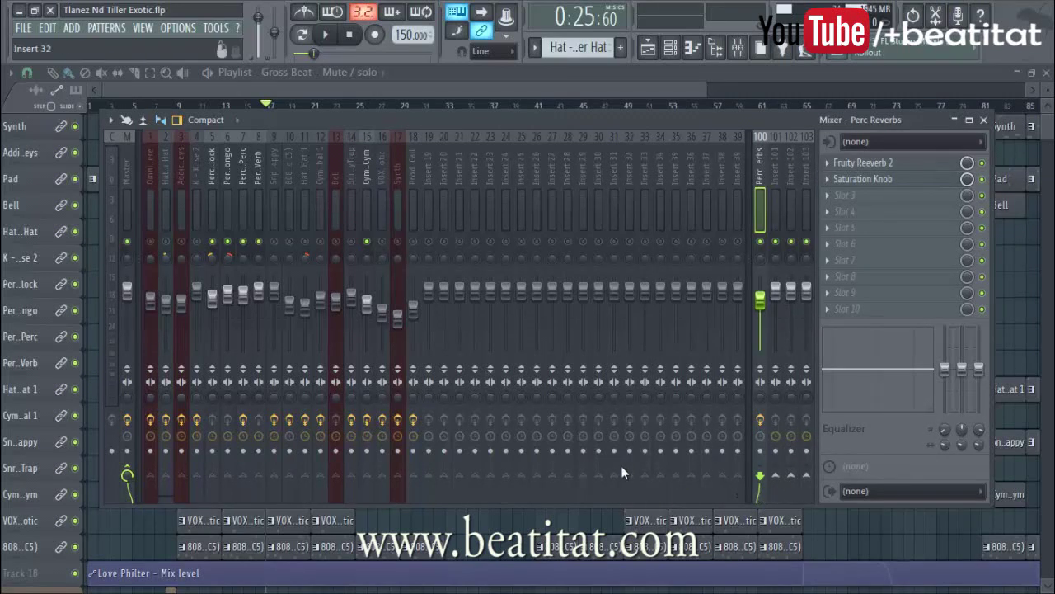
- Go through the Perc LaserLowVerb, Rim Perc, Bongo and Block mixer tracks and review their effects and routing
{"action": "left_click_drag", "start_coordinate": [188, 496], "coordinate": [73, 524]}
{"action": "left_click", "coordinate": [259, 206]}
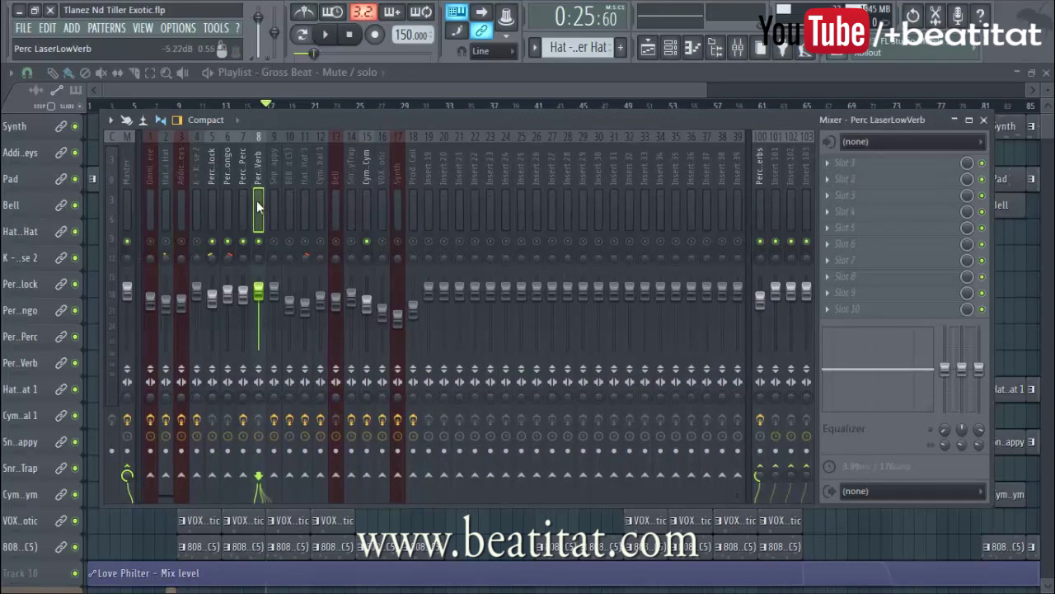
{"action": "left_click", "coordinate": [243, 206]}
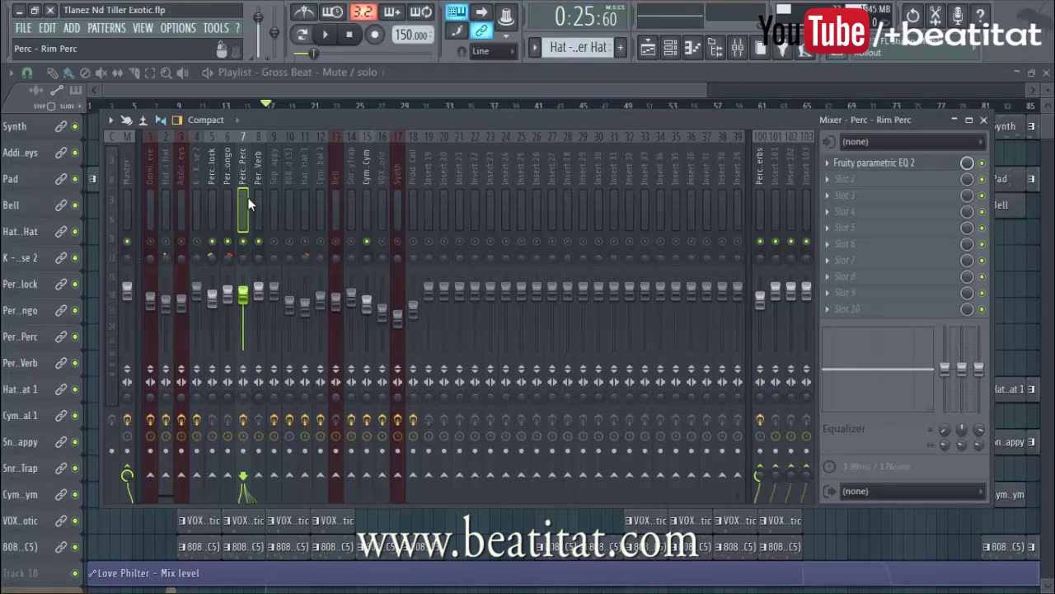
{"action": "left_click", "coordinate": [226, 198]}
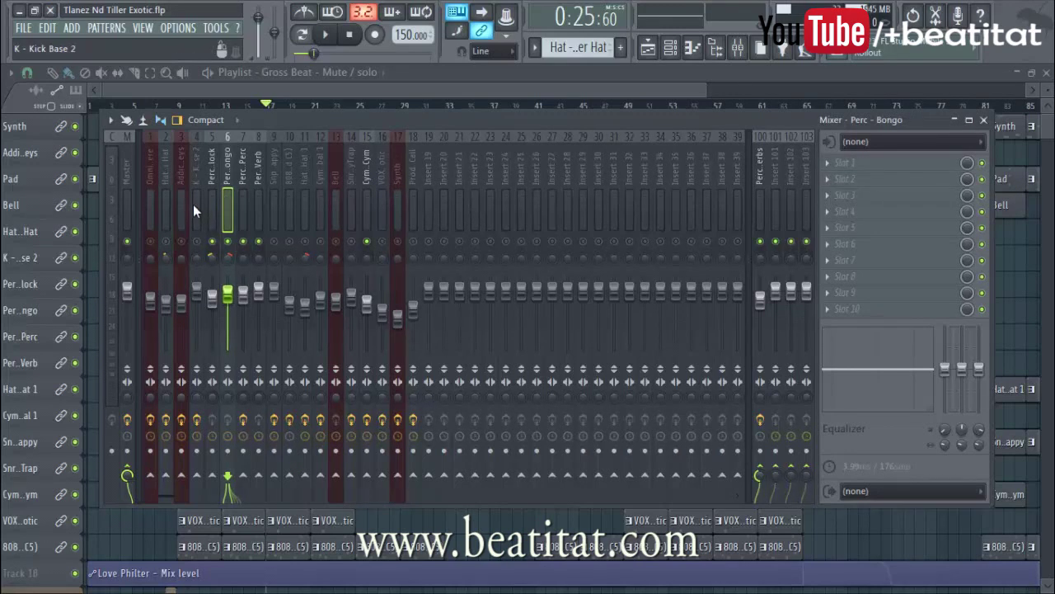
{"action": "left_click", "coordinate": [212, 206]}
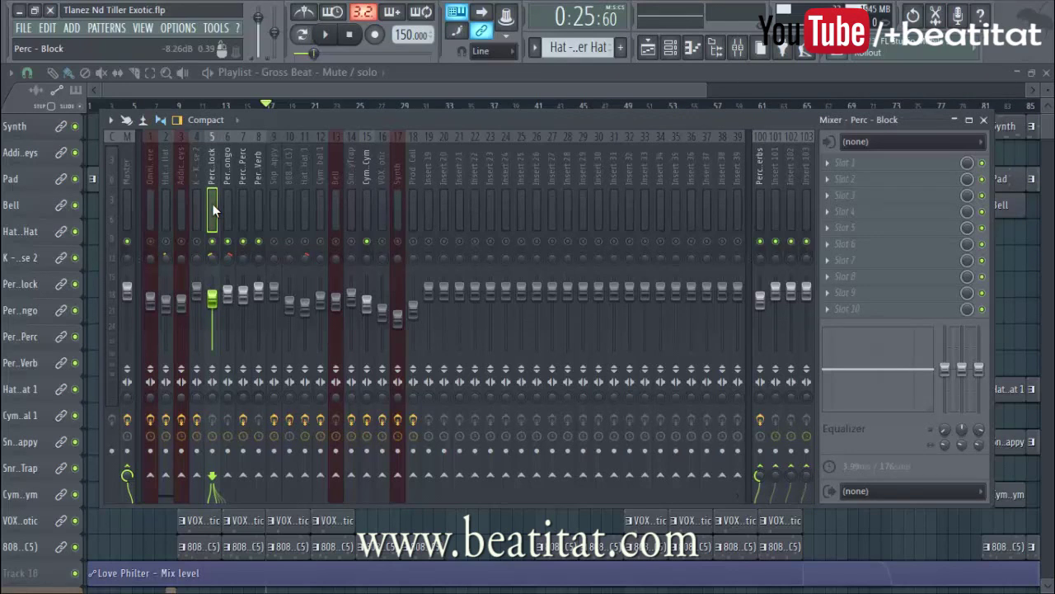
{"action": "left_click", "coordinate": [241, 206]}
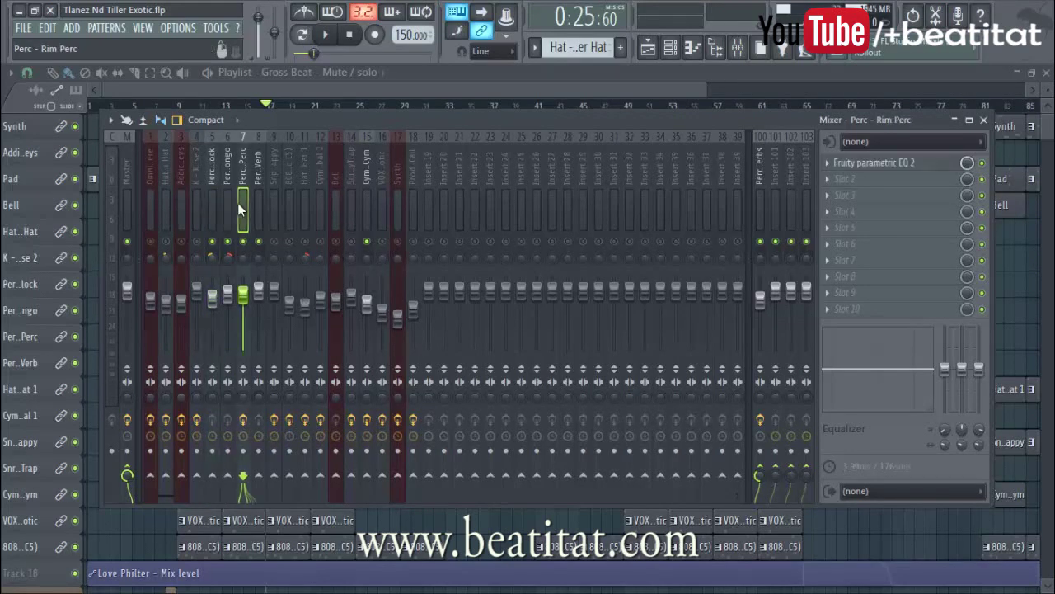
{"action": "left_click", "coordinate": [231, 203]}
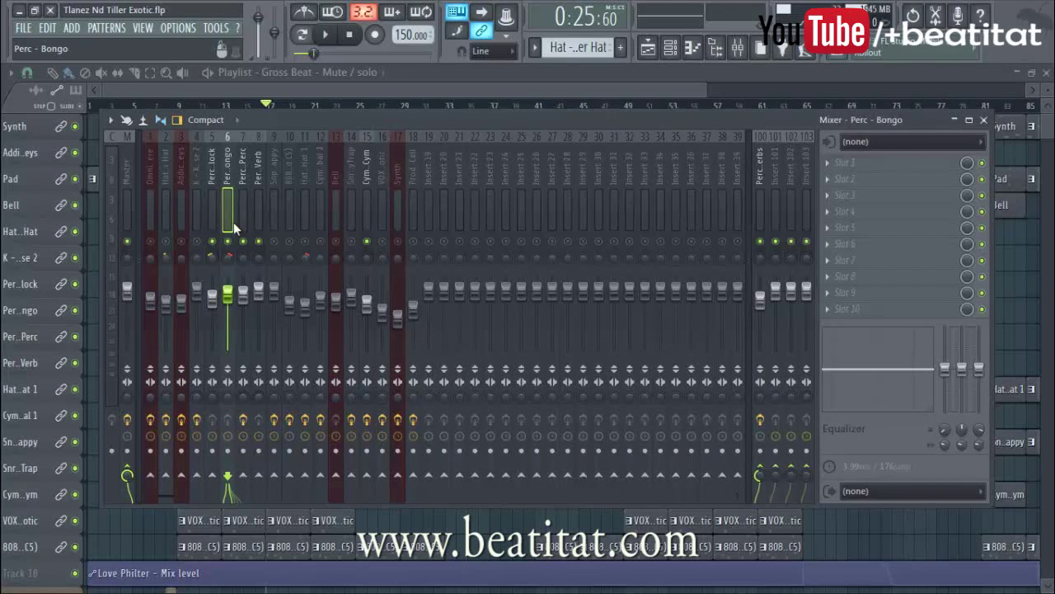
- Unsolo the percussion tracks and play the full beat with the playlist in view
{"action": "right_click", "coordinate": [236, 239]}
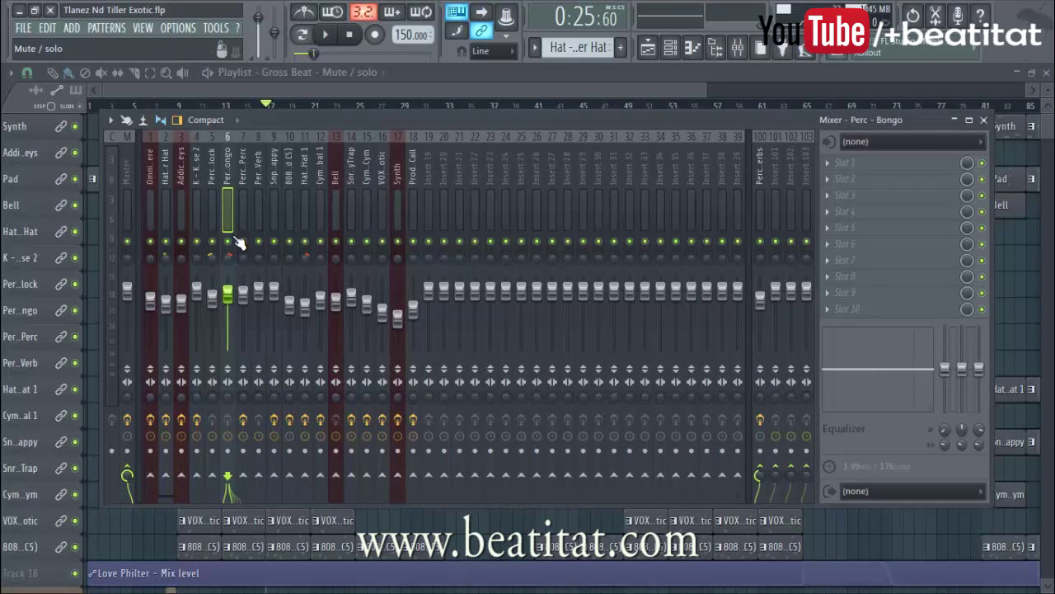
{"action": "key", "text": "F9"}
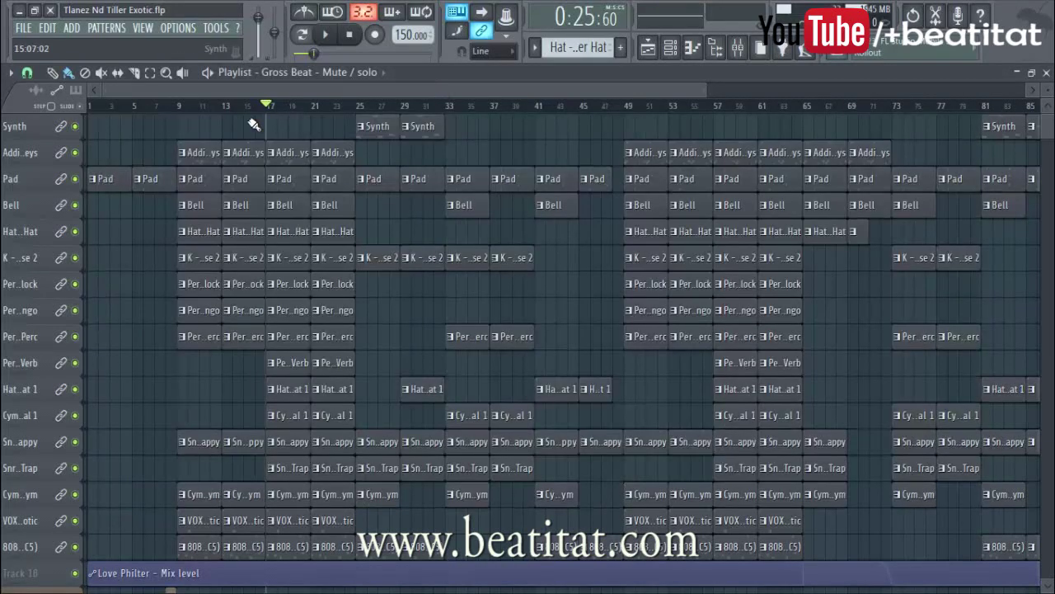
{"action": "key", "text": "space"}
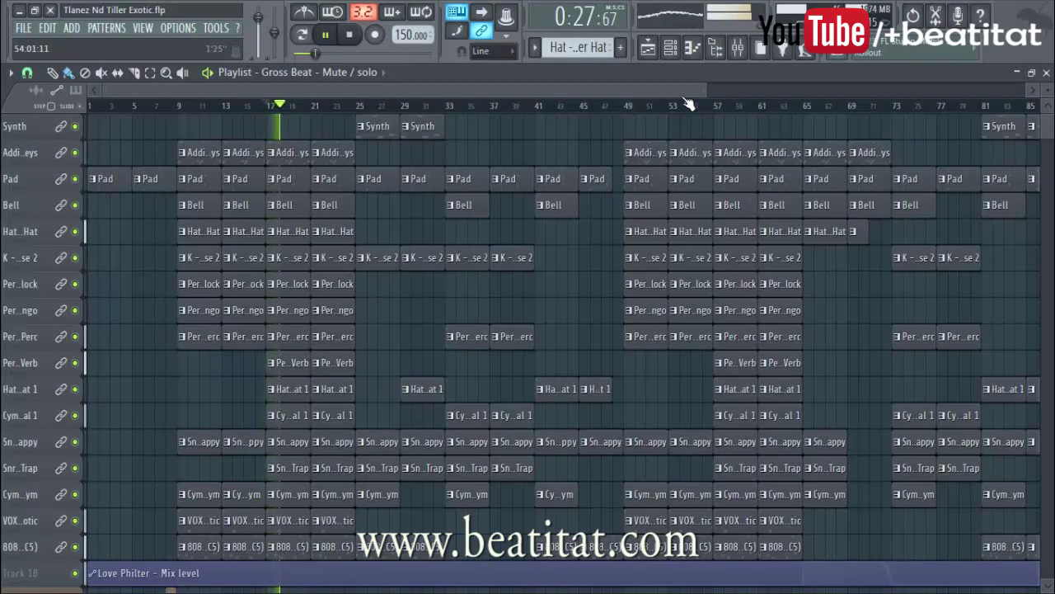
- Mute and unmute the Perc Reverbs insert in the mixer during playback to hear its effect on the full beat
{"action": "left_click", "coordinate": [737, 47]}
{"action": "left_click", "coordinate": [761, 242]}
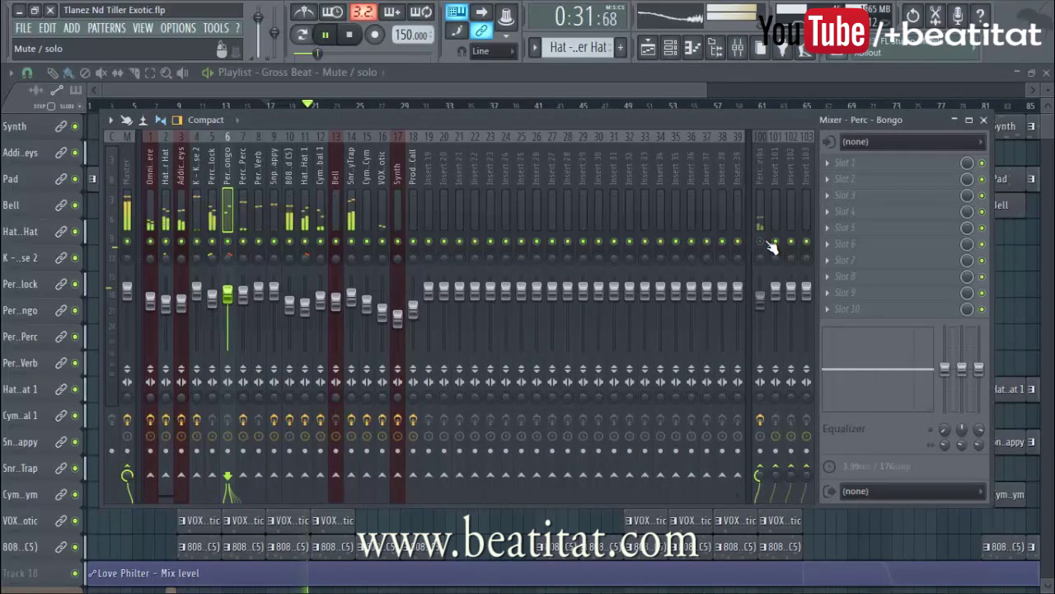
{"action": "left_click", "coordinate": [764, 242]}
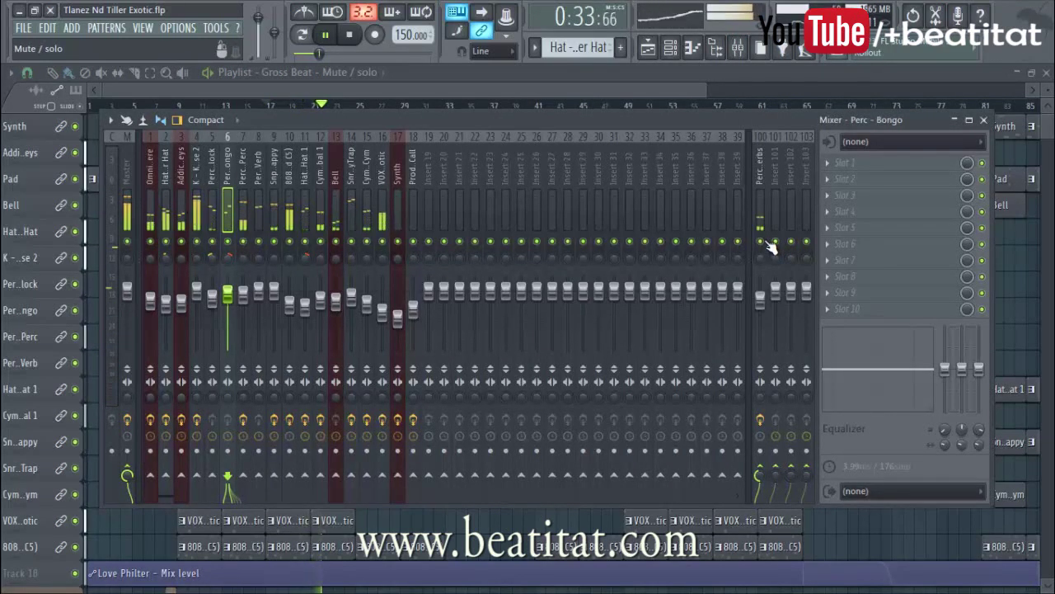
{"action": "left_click", "coordinate": [767, 221]}
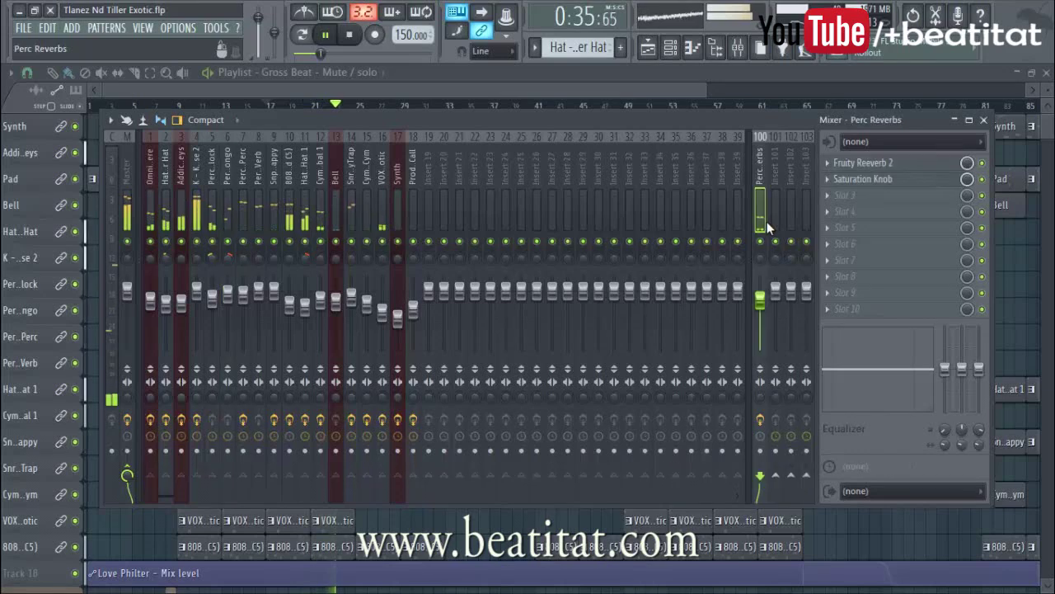
- Return to the playlist, stop playback and reset the playhead to the start of the song
{"action": "left_click", "coordinate": [670, 80]}
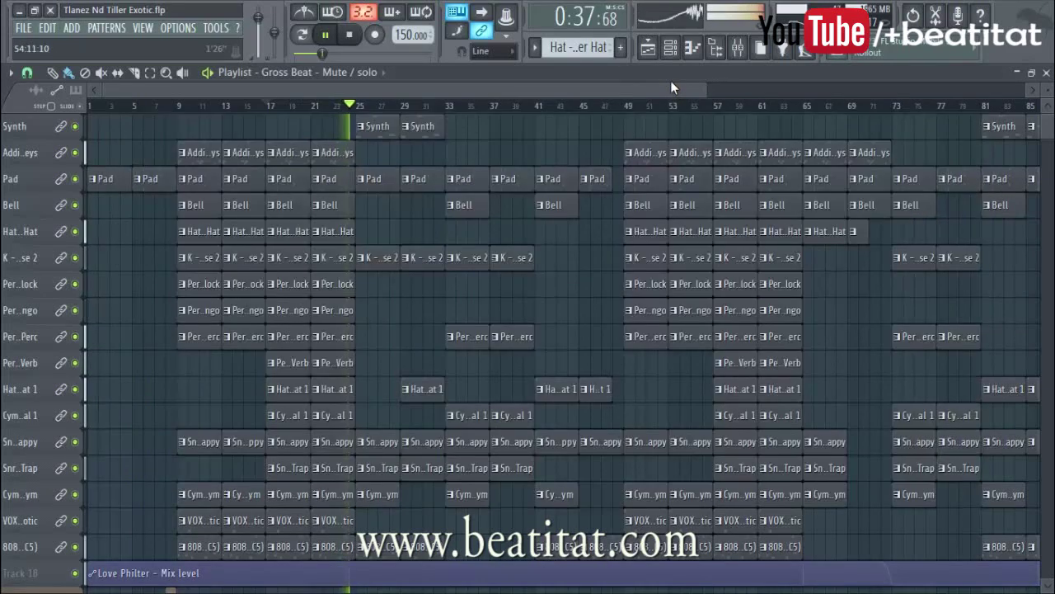
{"action": "key", "text": "space"}
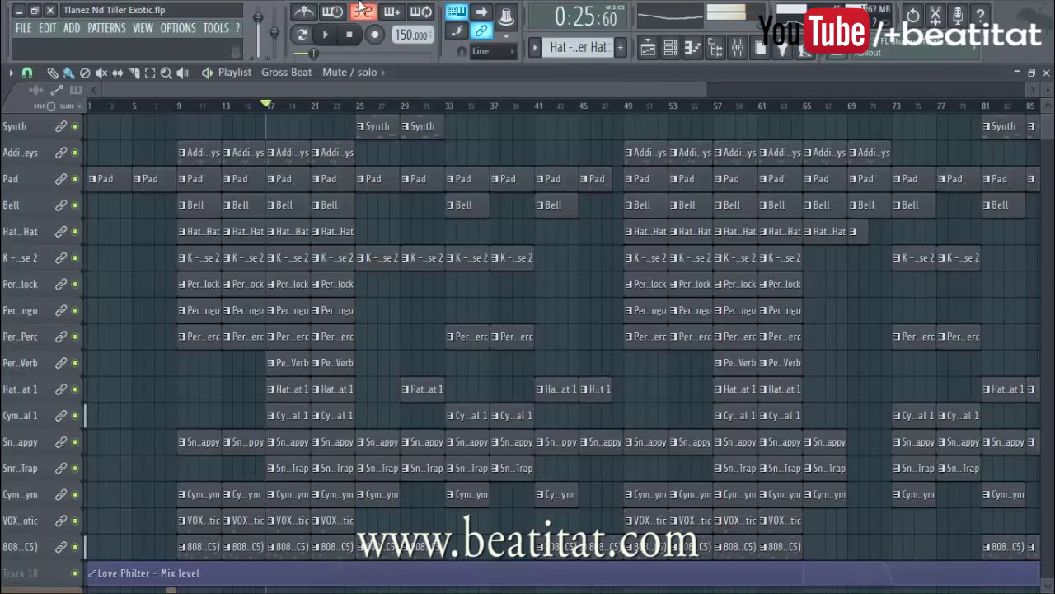
{"action": "left_click", "coordinate": [354, 34]}
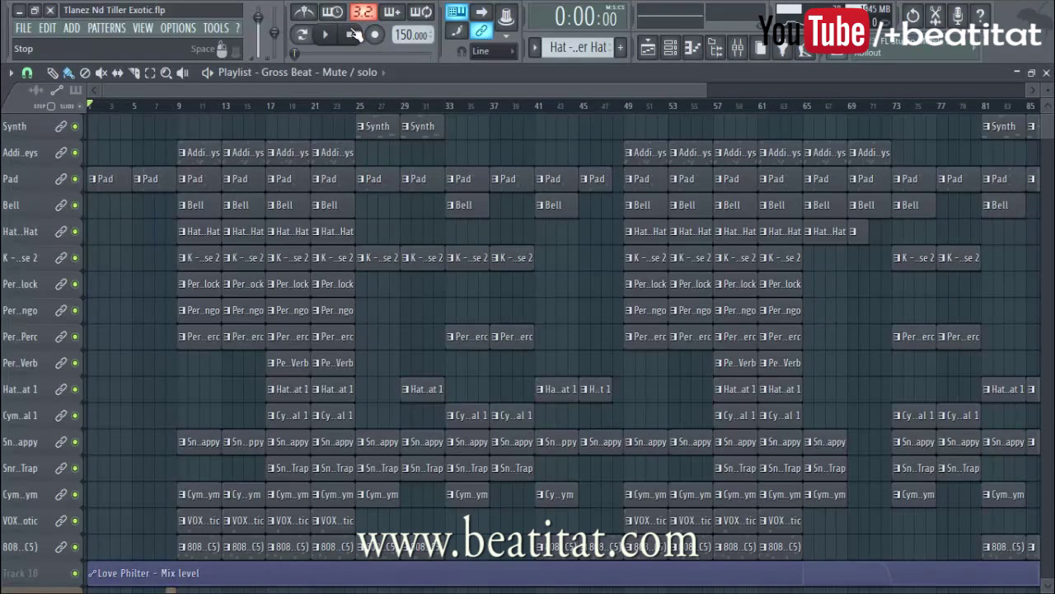